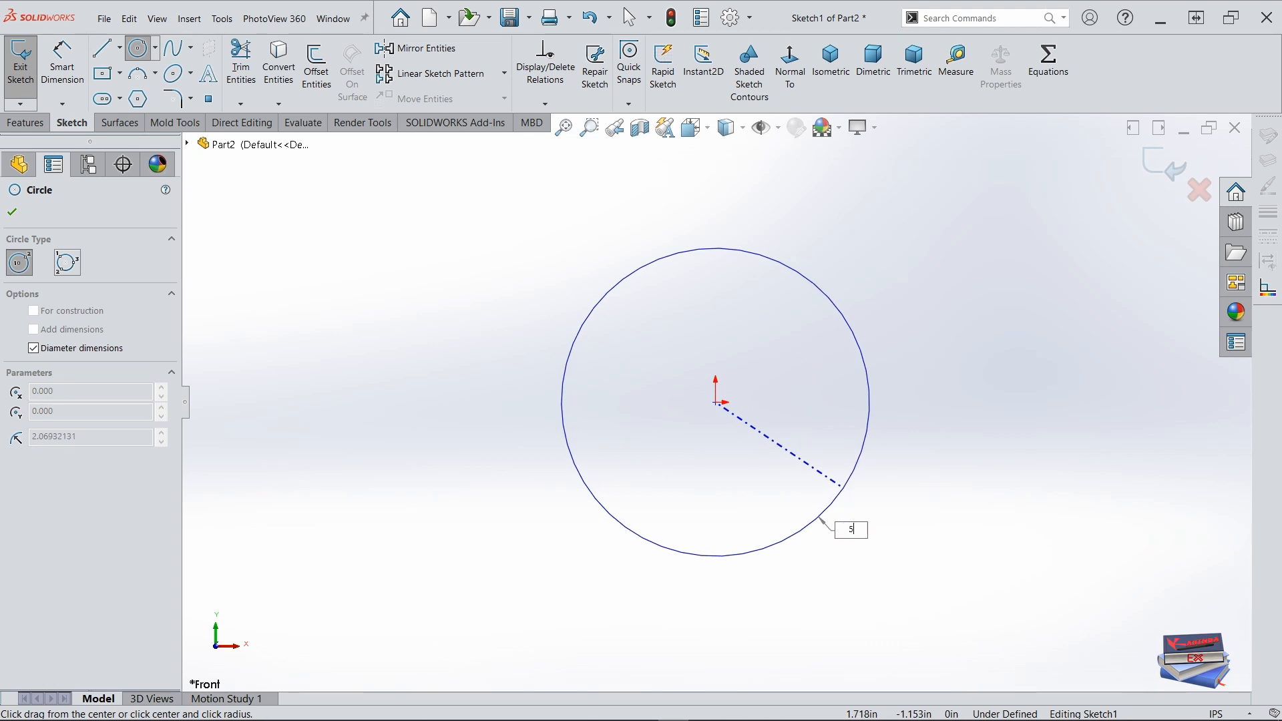
# Step: Finish the origin-centred circle with a 5 in diameter and place its dimension farther outside the circle
pyautogui.press('Return')
pyautogui.press('Escape')
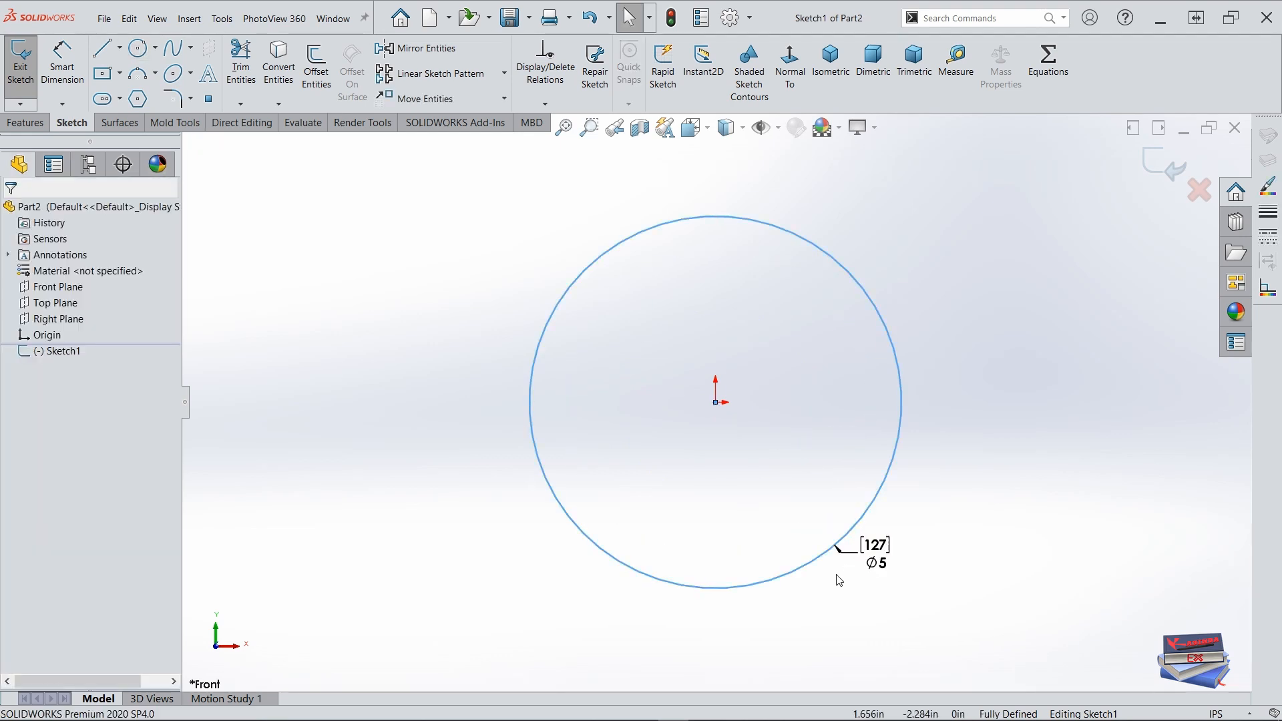
pyautogui.moveTo(882, 564); pyautogui.dragTo(951, 572)
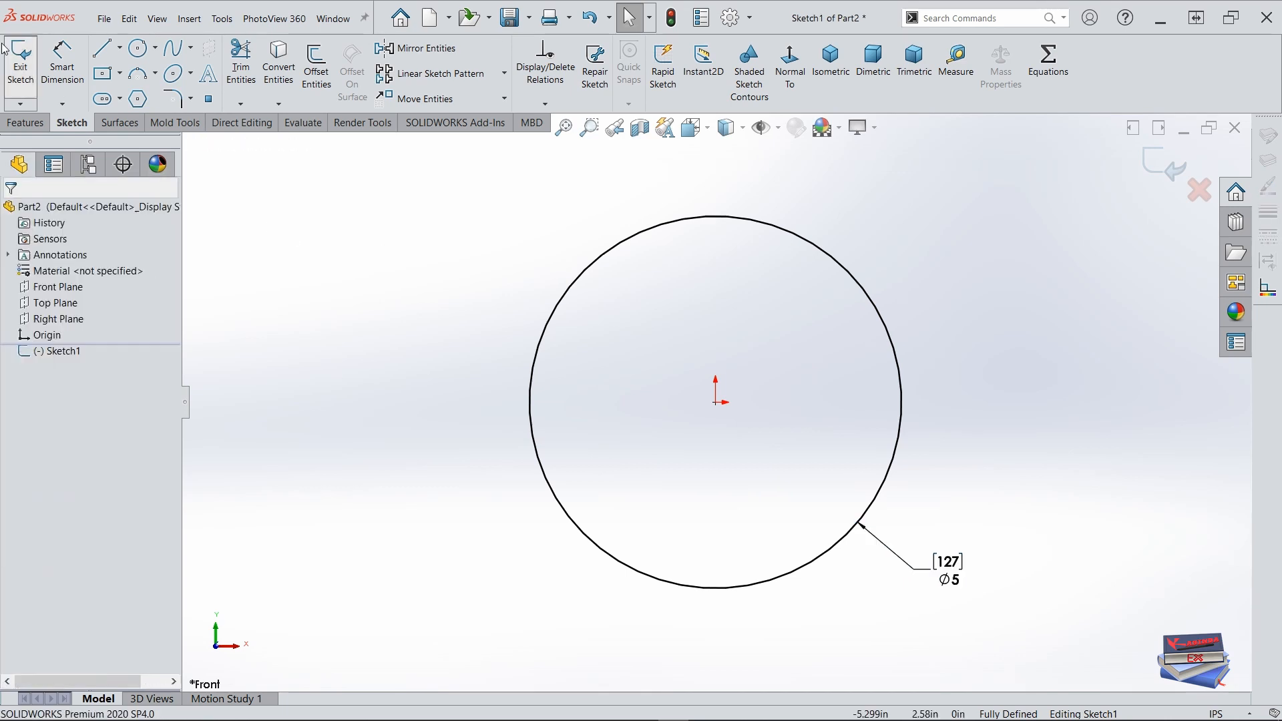
# Step: Sketch a 2.5 in by 2.5 in center rectangle on the origin inside the circle
pyautogui.click(120, 77)
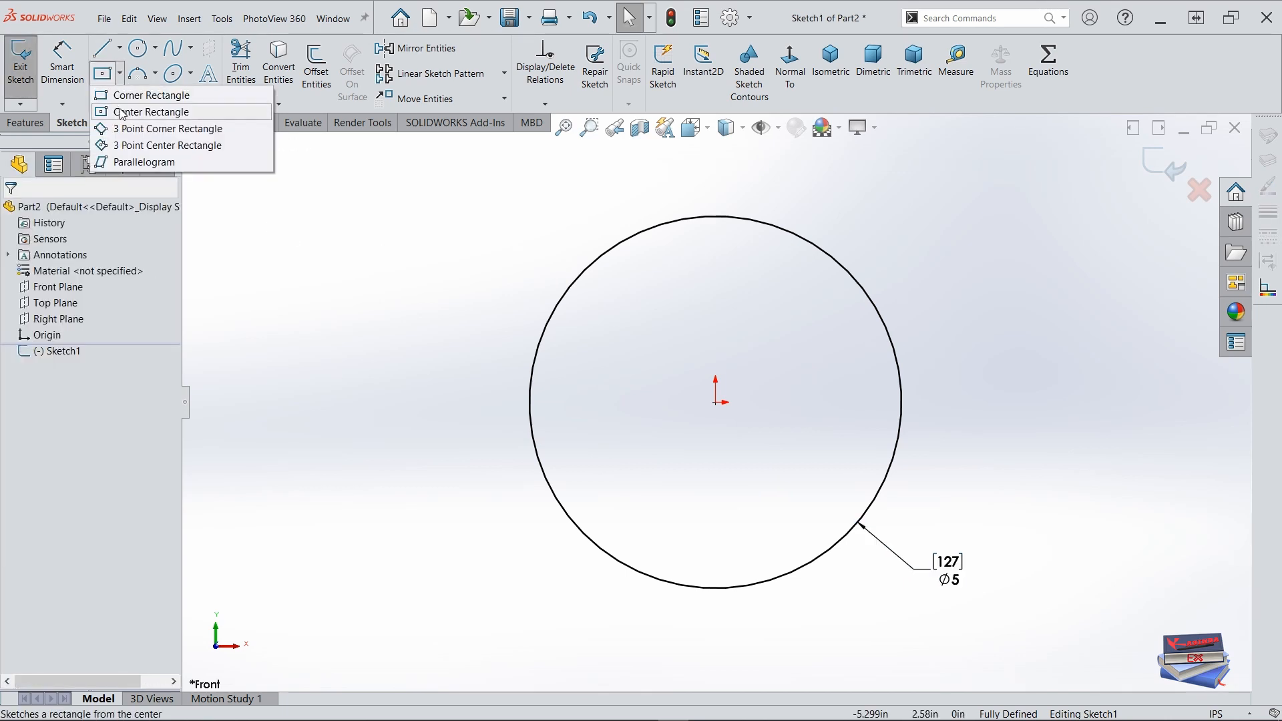
pyautogui.click(123, 113)
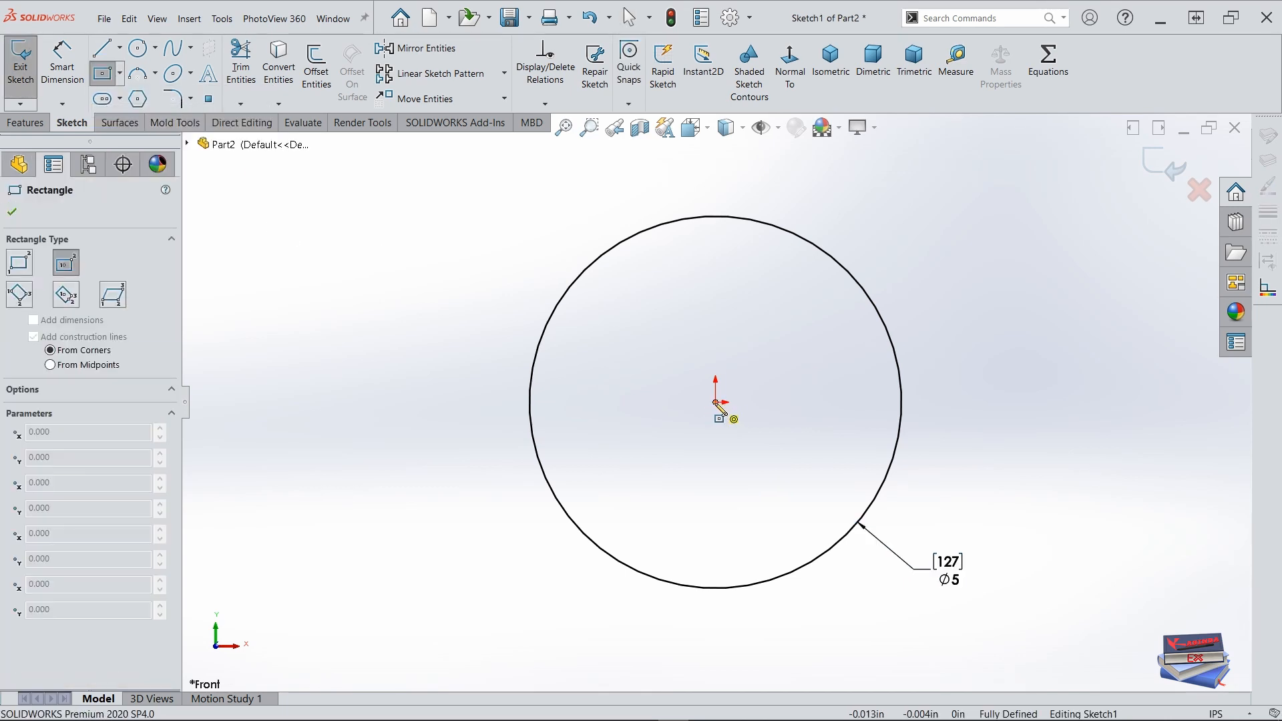
pyautogui.click(715, 403)
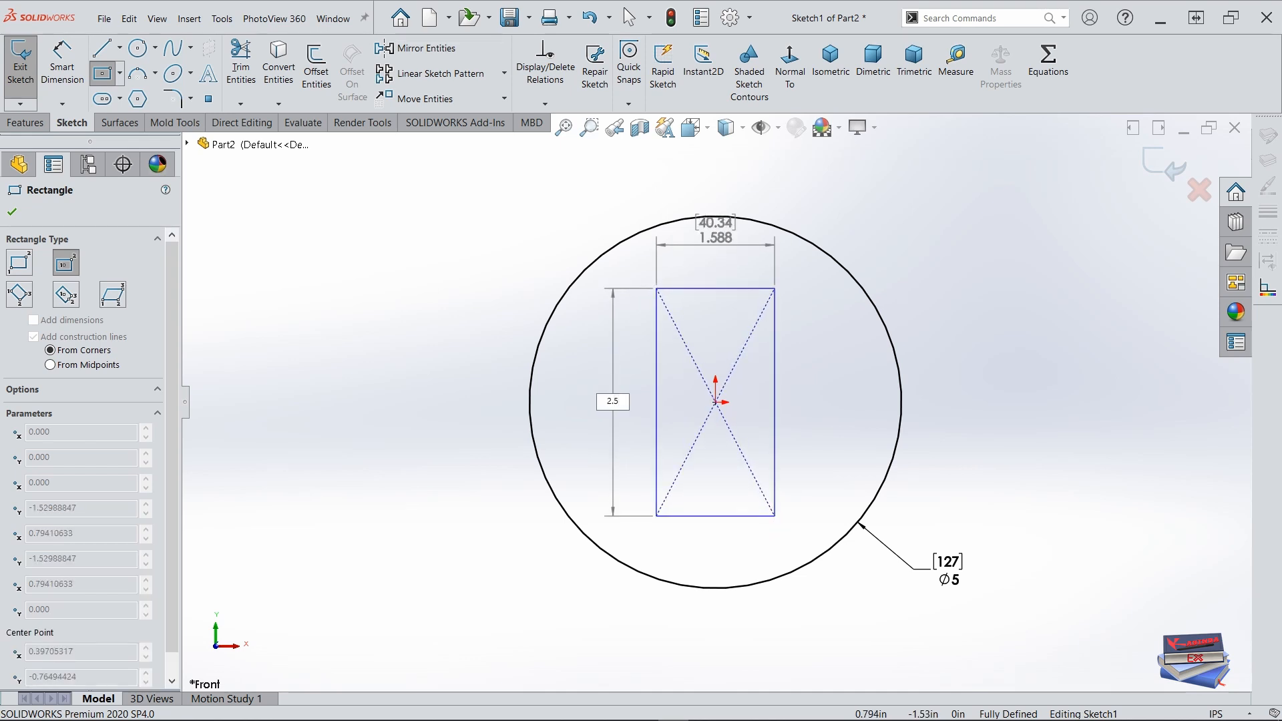
pyautogui.write('2.5')
pyautogui.press('Tab')
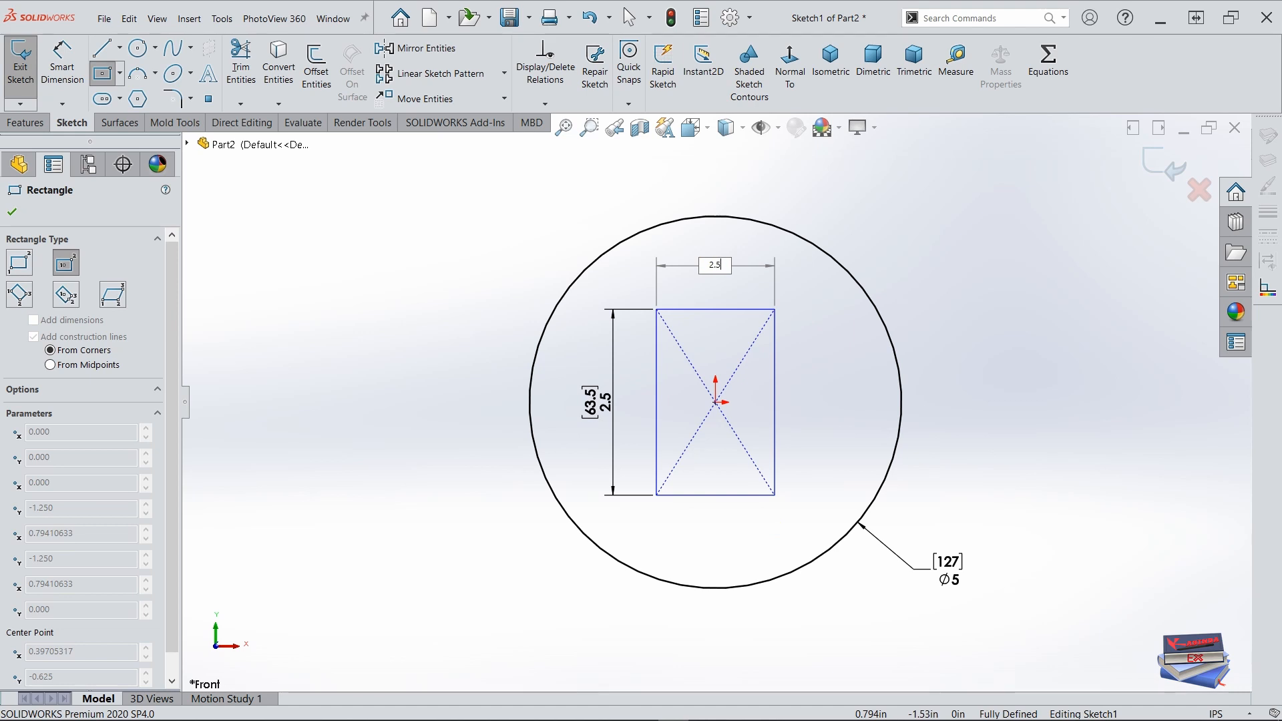
pyautogui.write('2.5')
pyautogui.press('Return')
pyautogui.press('Escape')
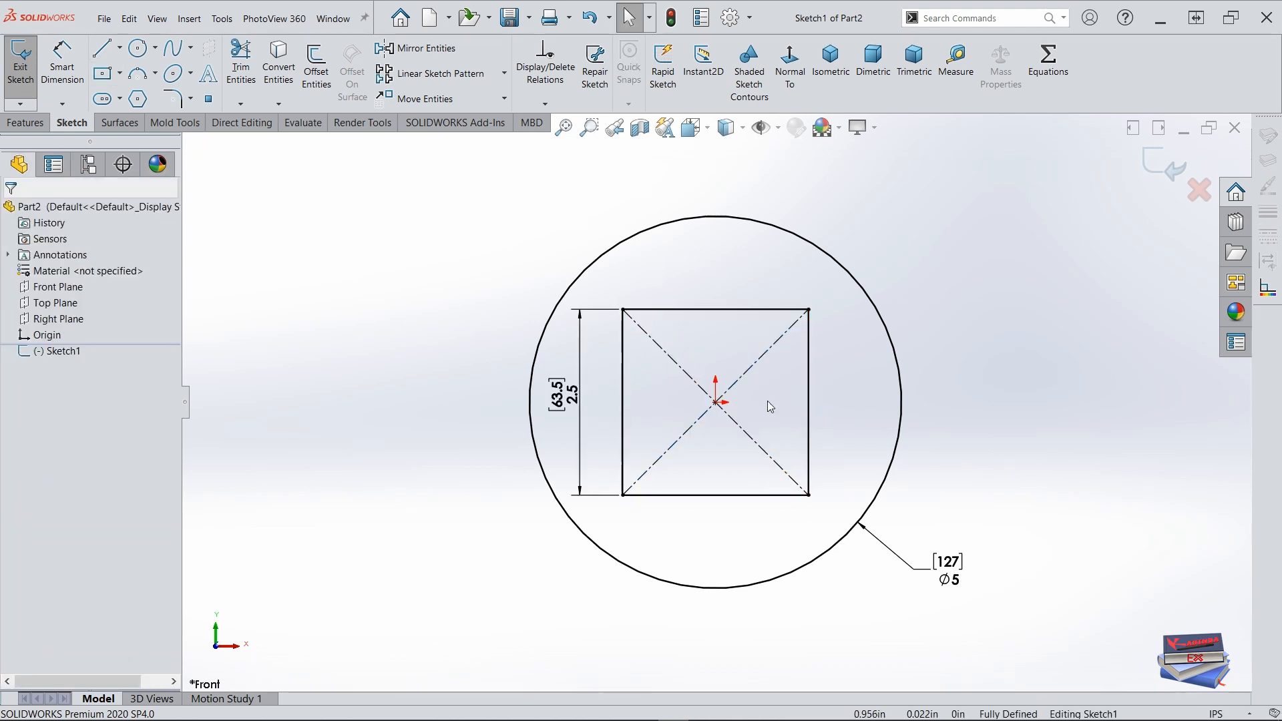
pyautogui.scroll(1, 701, 472)
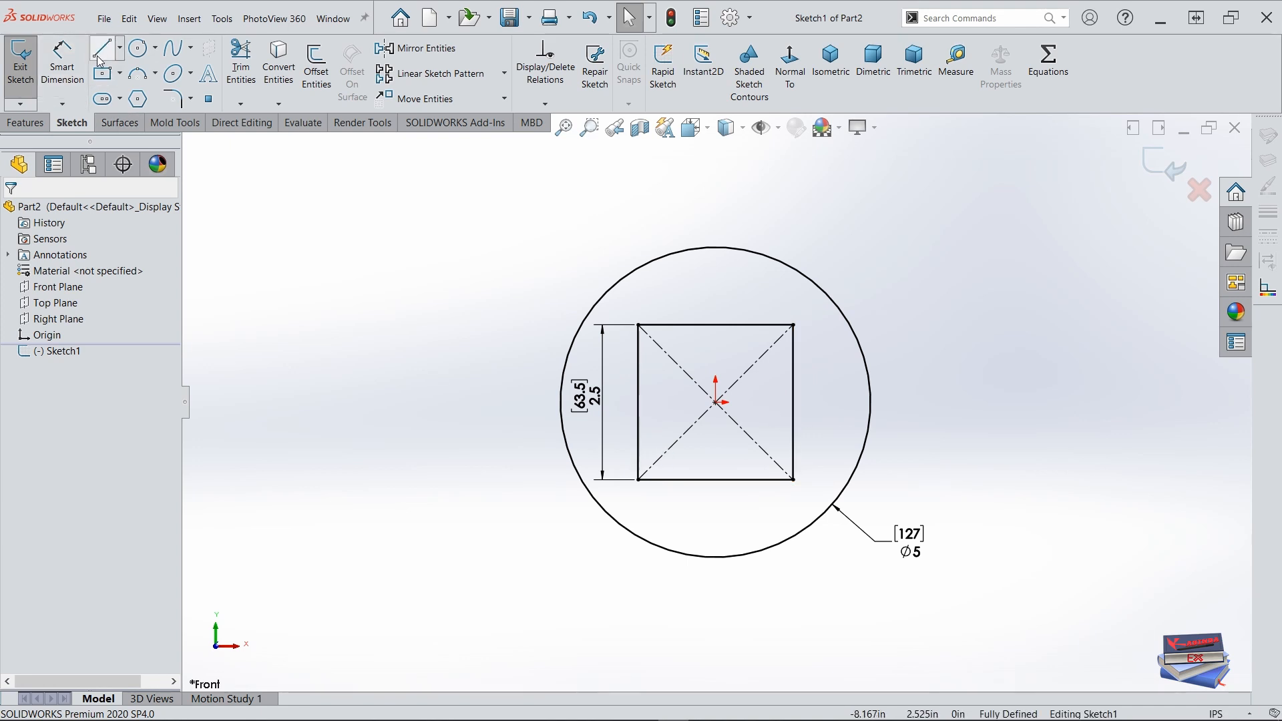
pyautogui.click(62, 67)
pyautogui.click(716, 402)
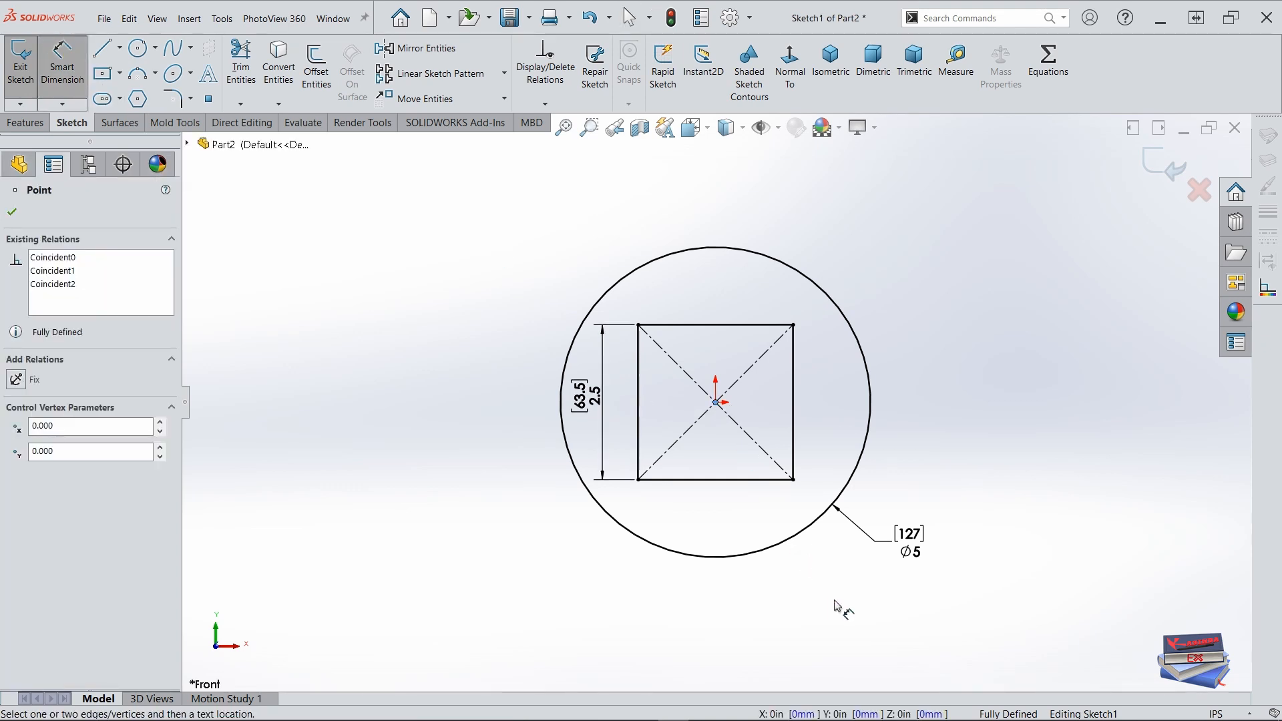
pyautogui.press('Escape')
# Step: Sketch a vertical center rectangle on the origin, 5 in high and 2.5 in wide
pyautogui.click(102, 73)
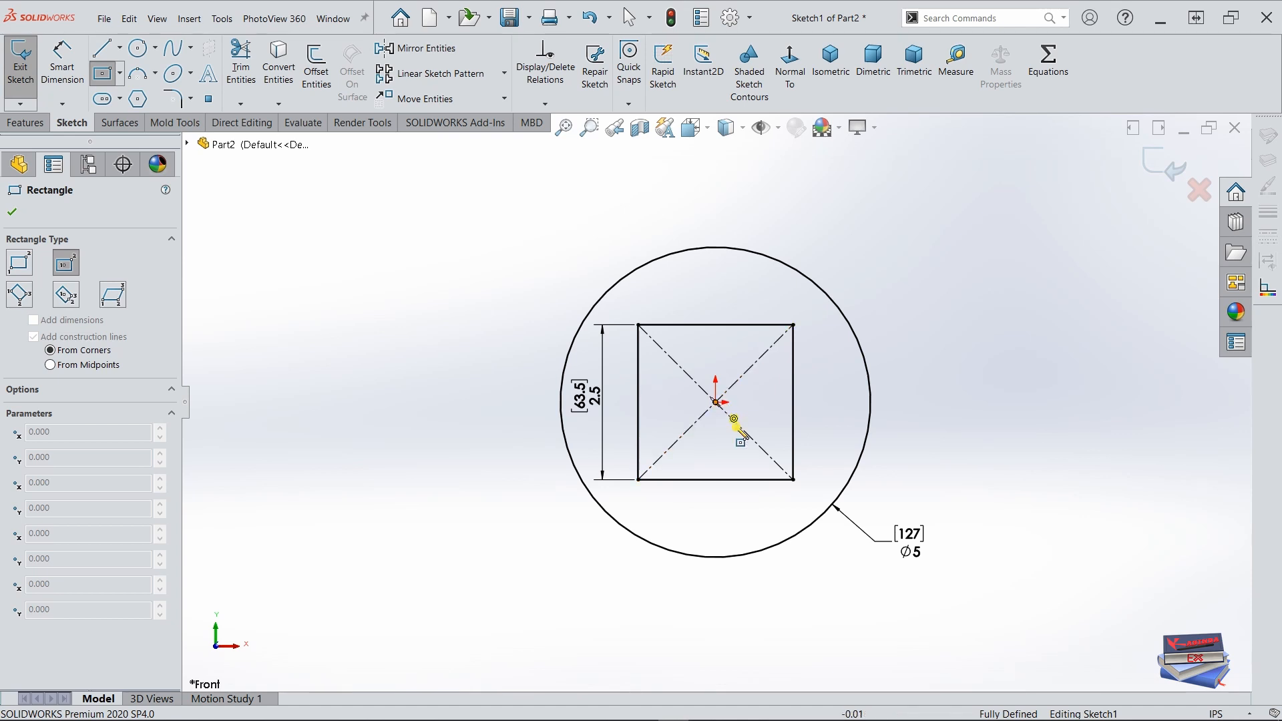
pyautogui.click(716, 402)
pyautogui.scroll(1, 842, 620)
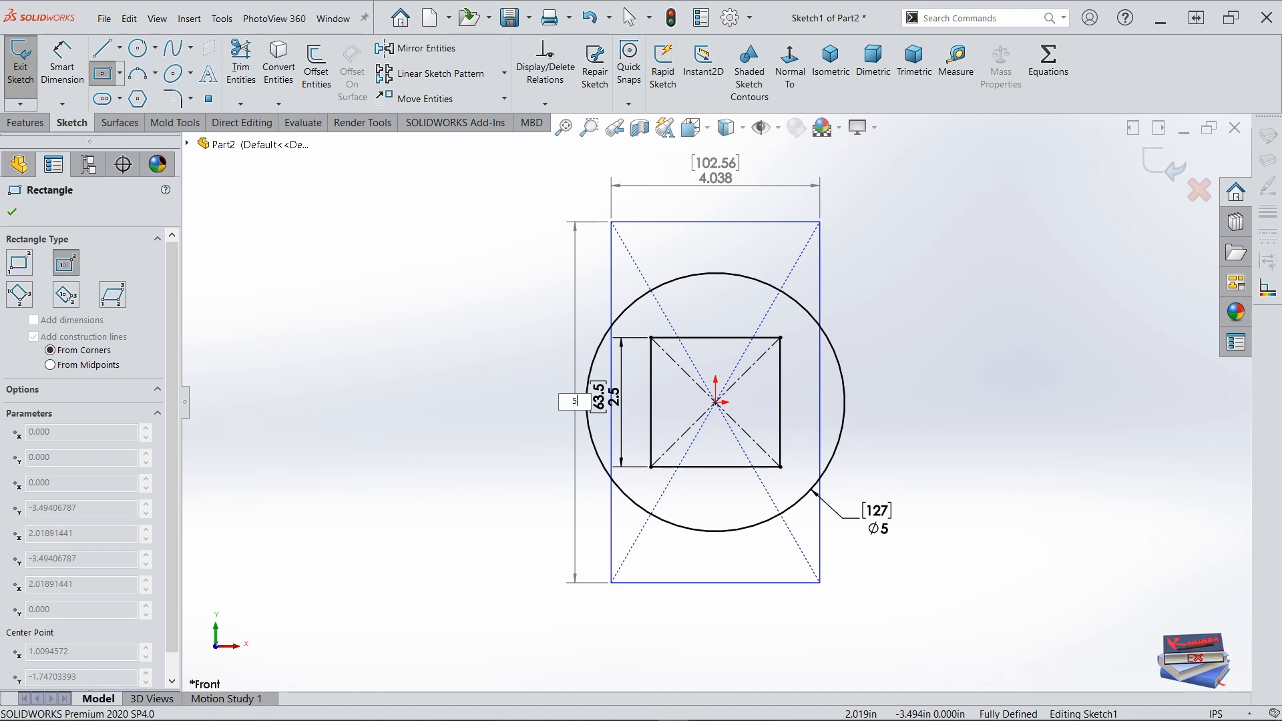
pyautogui.write('5')
pyautogui.press('Tab')
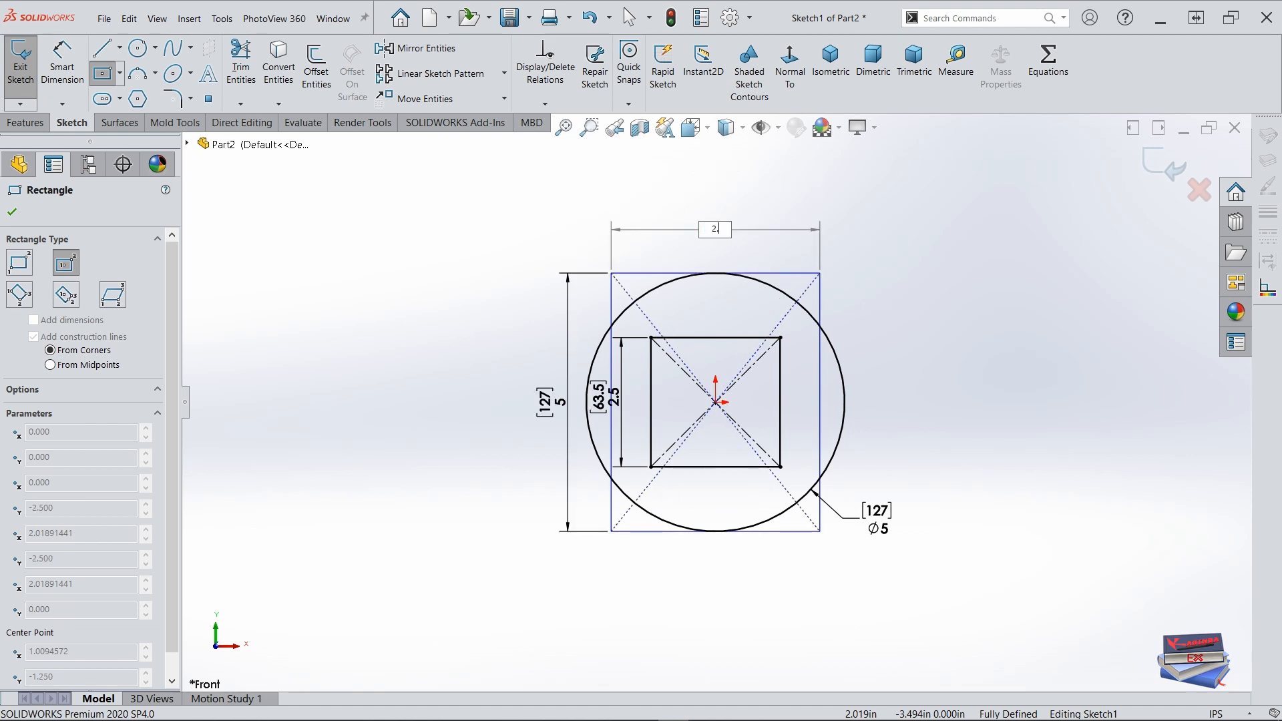
pyautogui.press('Return')
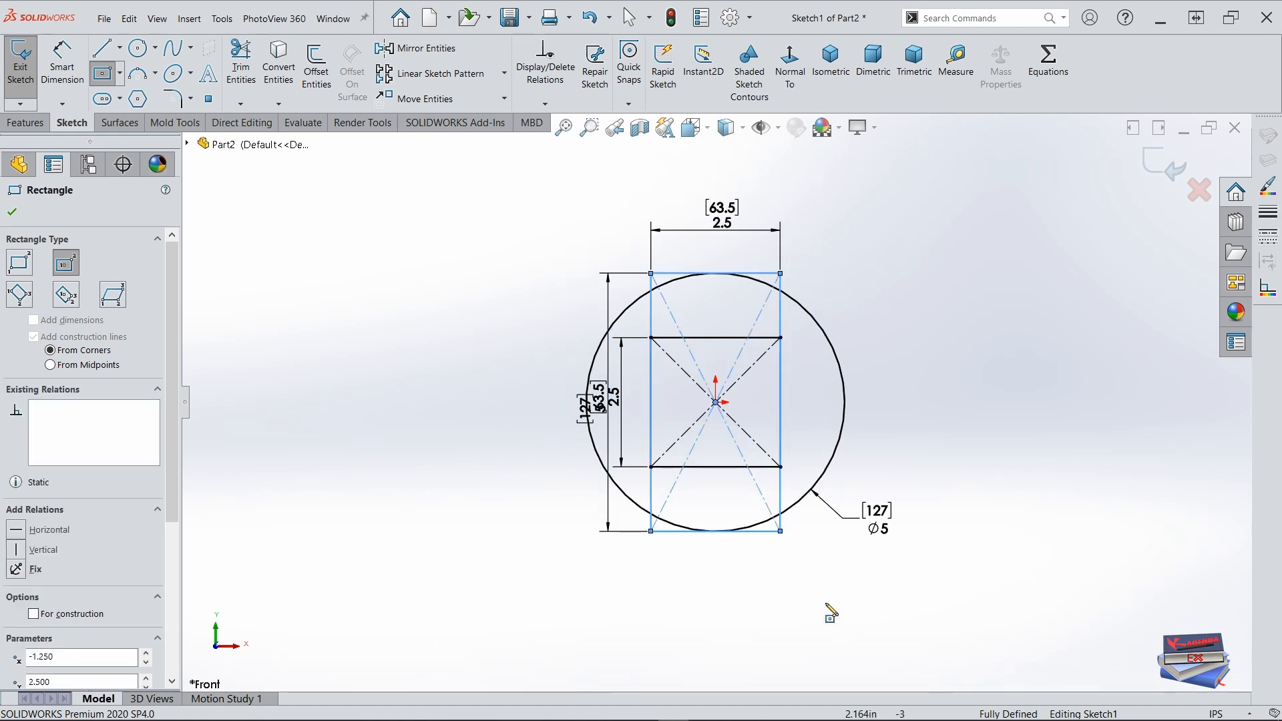
pyautogui.press('Escape')
# Step: Move the height dimensions of the vertical rectangle and the square out beside the circle so they no longer overlap
pyautogui.moveTo(598, 404); pyautogui.dragTo(378, 407)
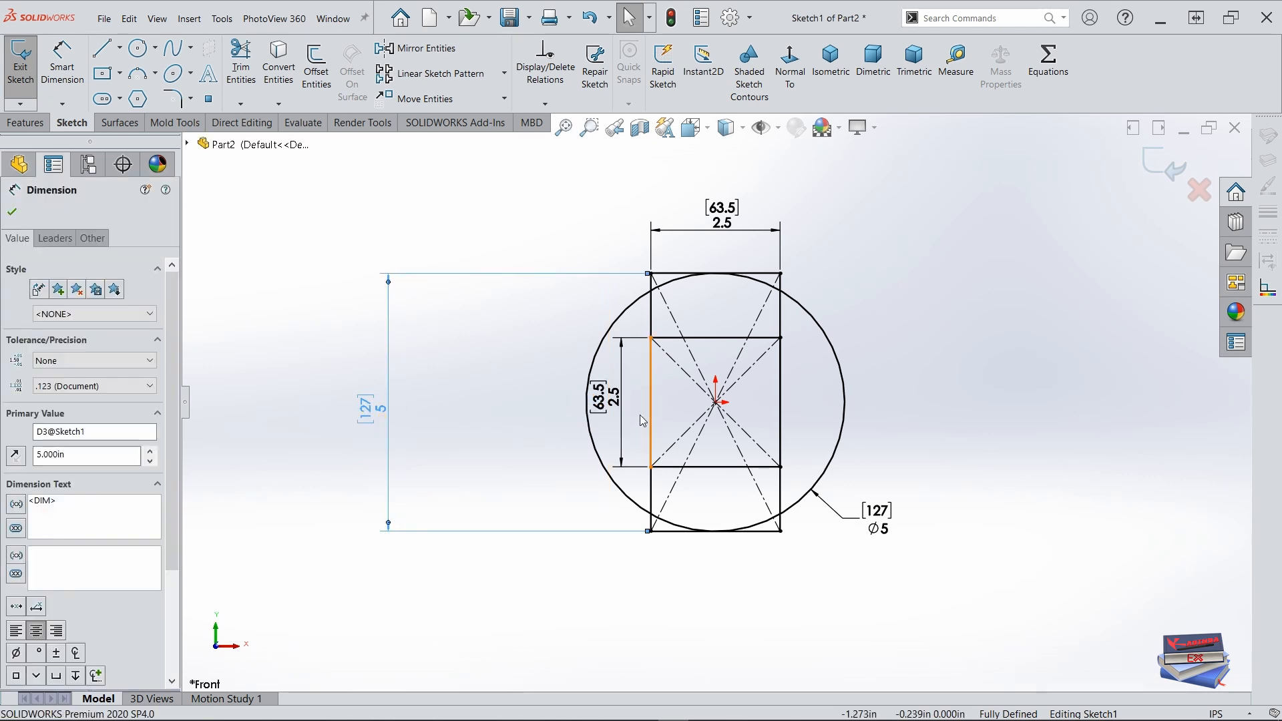
pyautogui.moveTo(608, 404); pyautogui.dragTo(443, 408)
pyautogui.press('Escape')
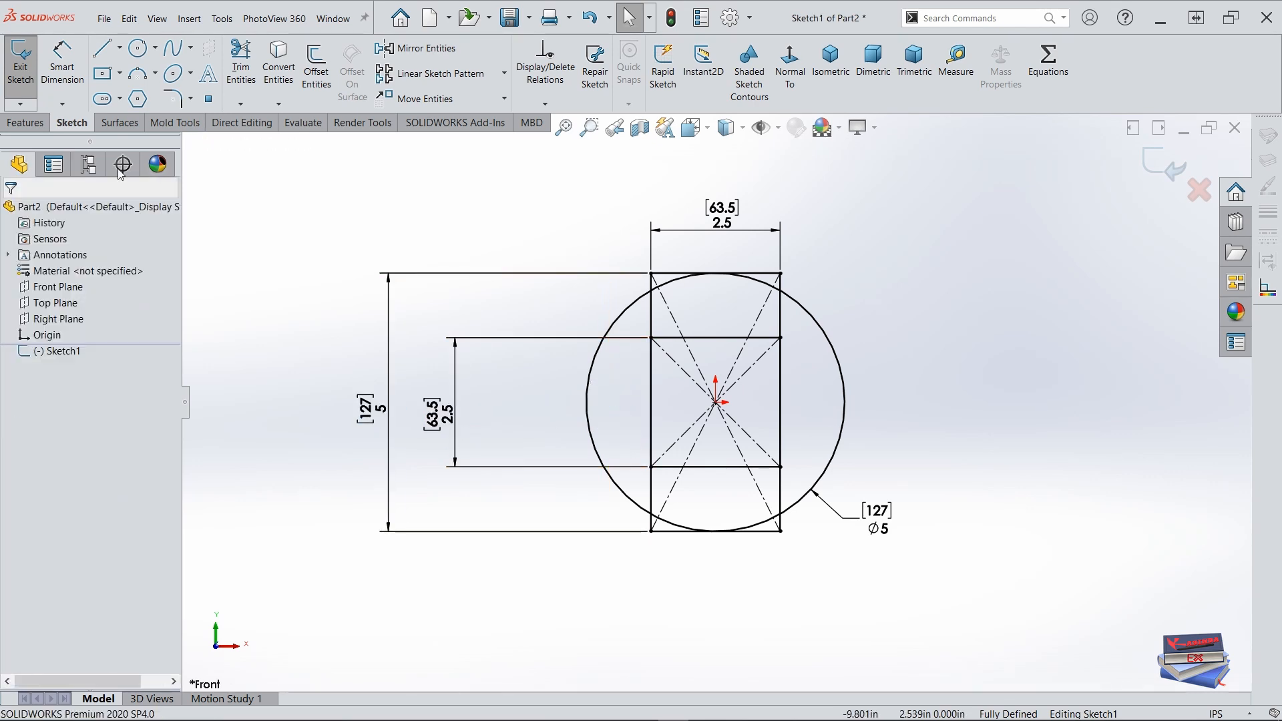
# Step: Sketch a horizontal center rectangle on the origin, 2.5 in high and 5 in wide, and place its width dimension above the circle
pyautogui.click(720, 403)
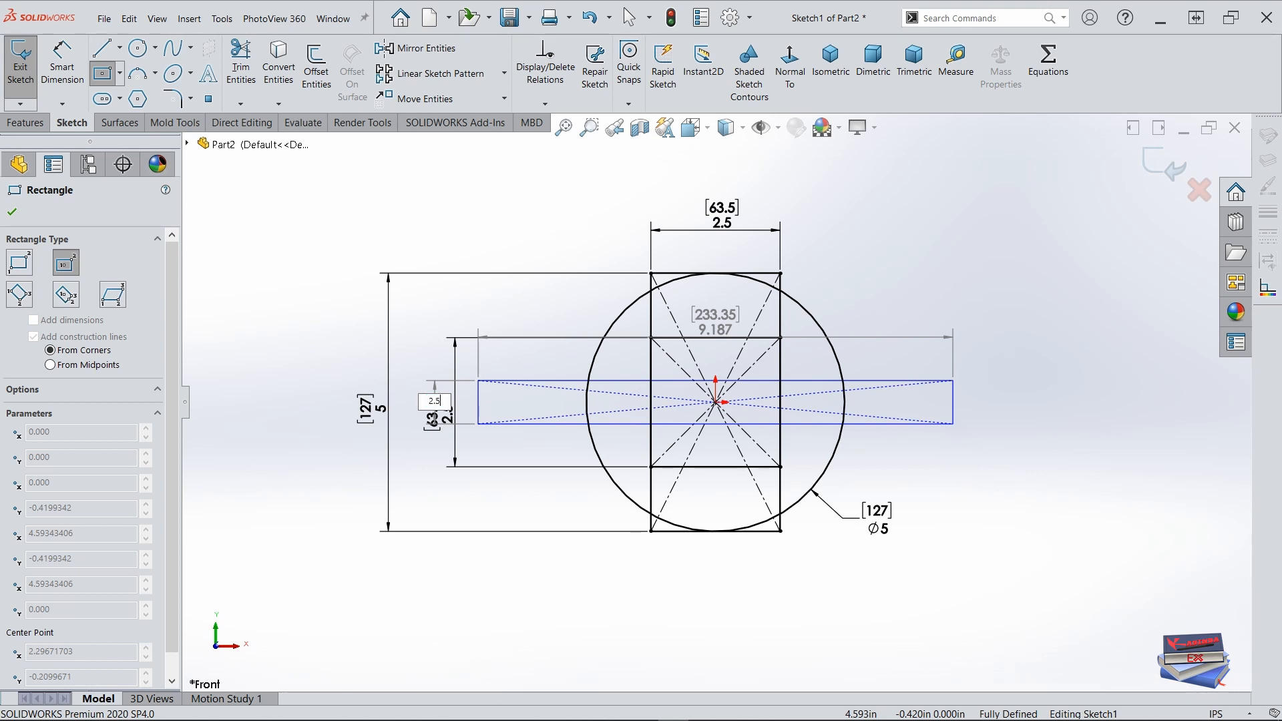
pyautogui.press('Tab')
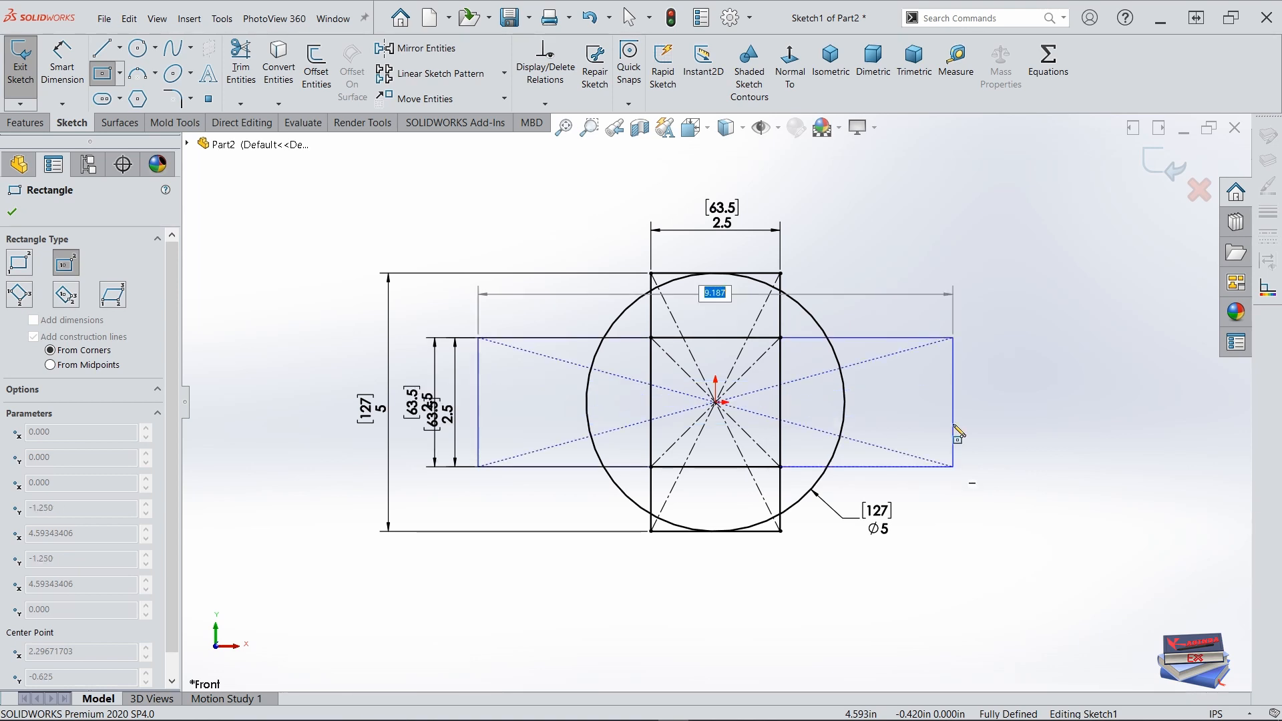
pyautogui.write('5')
pyautogui.press('Return')
pyautogui.press('Escape')
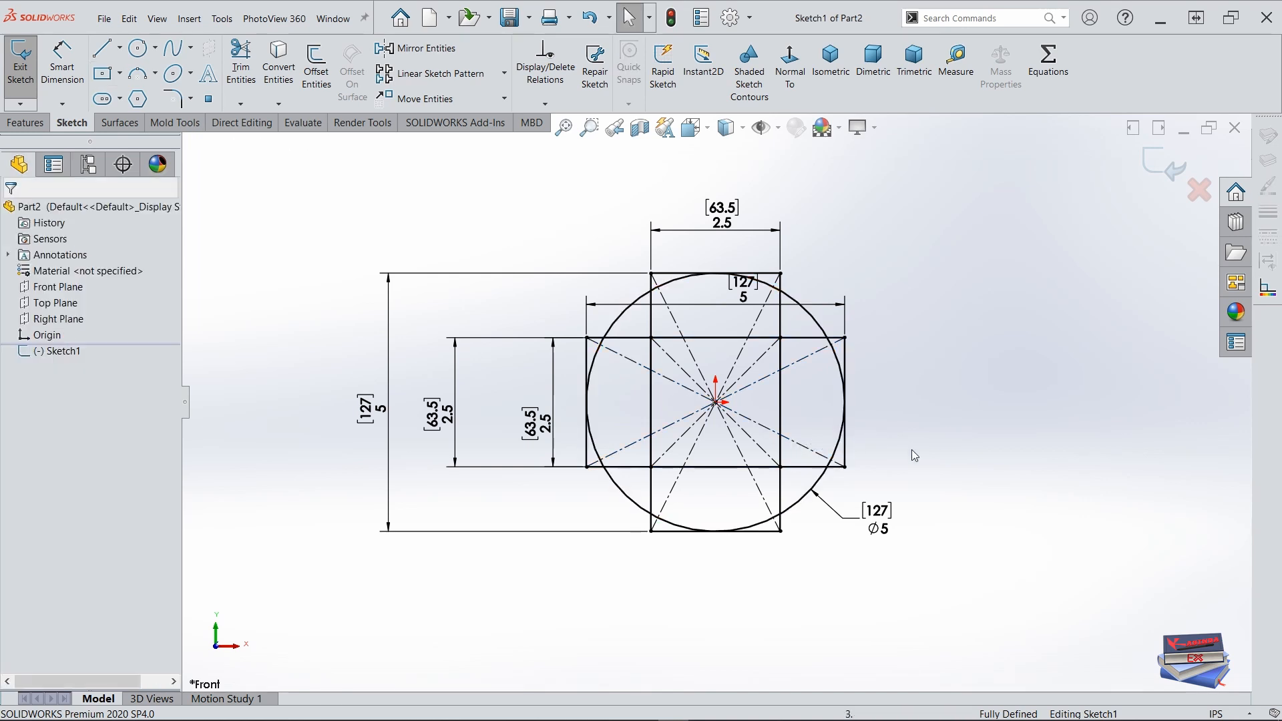
pyautogui.moveTo(743, 290); pyautogui.dragTo(880, 243)
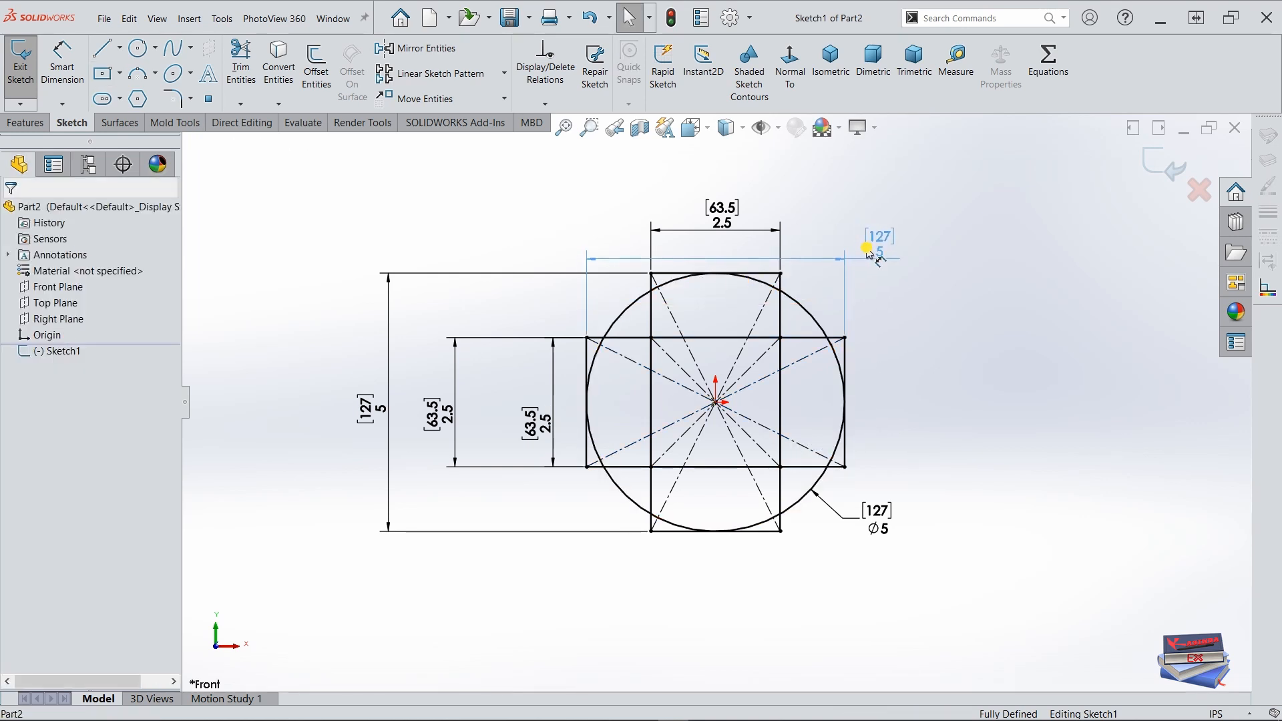
# Step: Close the sketch and set up a blind boss extrusion in the reversed direction with a depth of 1 in
pyautogui.click(1156, 171)
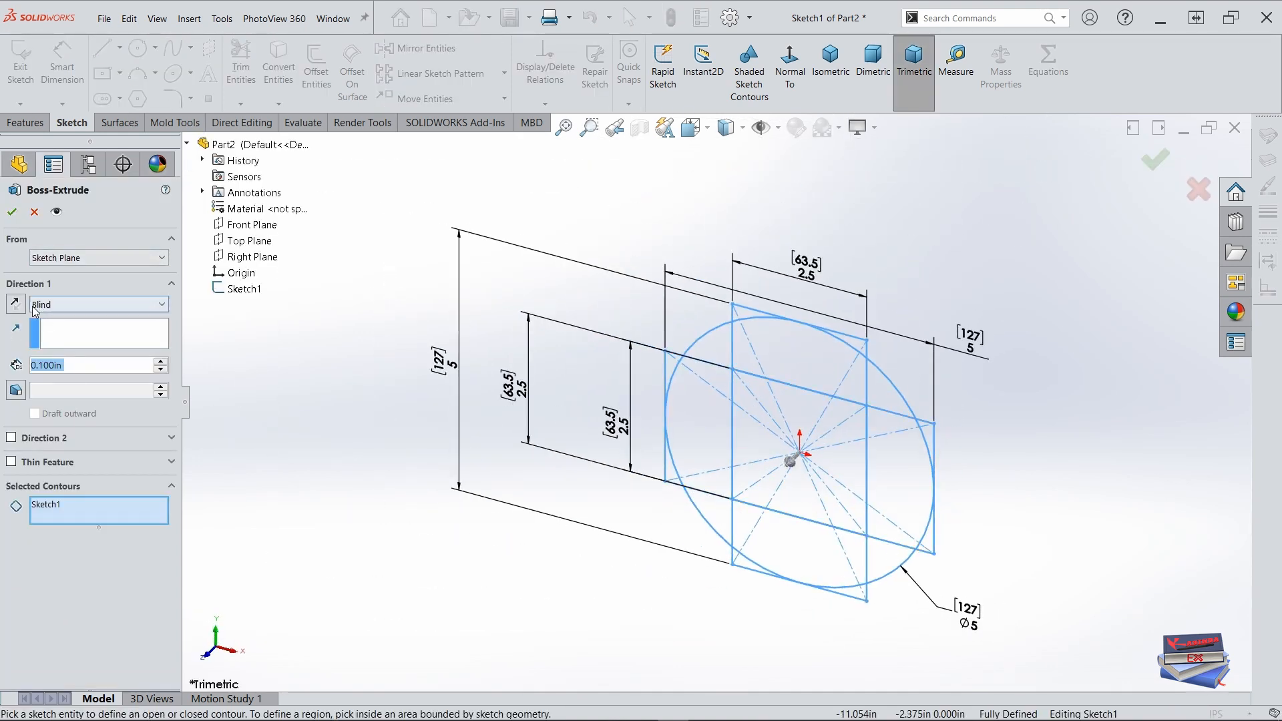
pyautogui.click(15, 307)
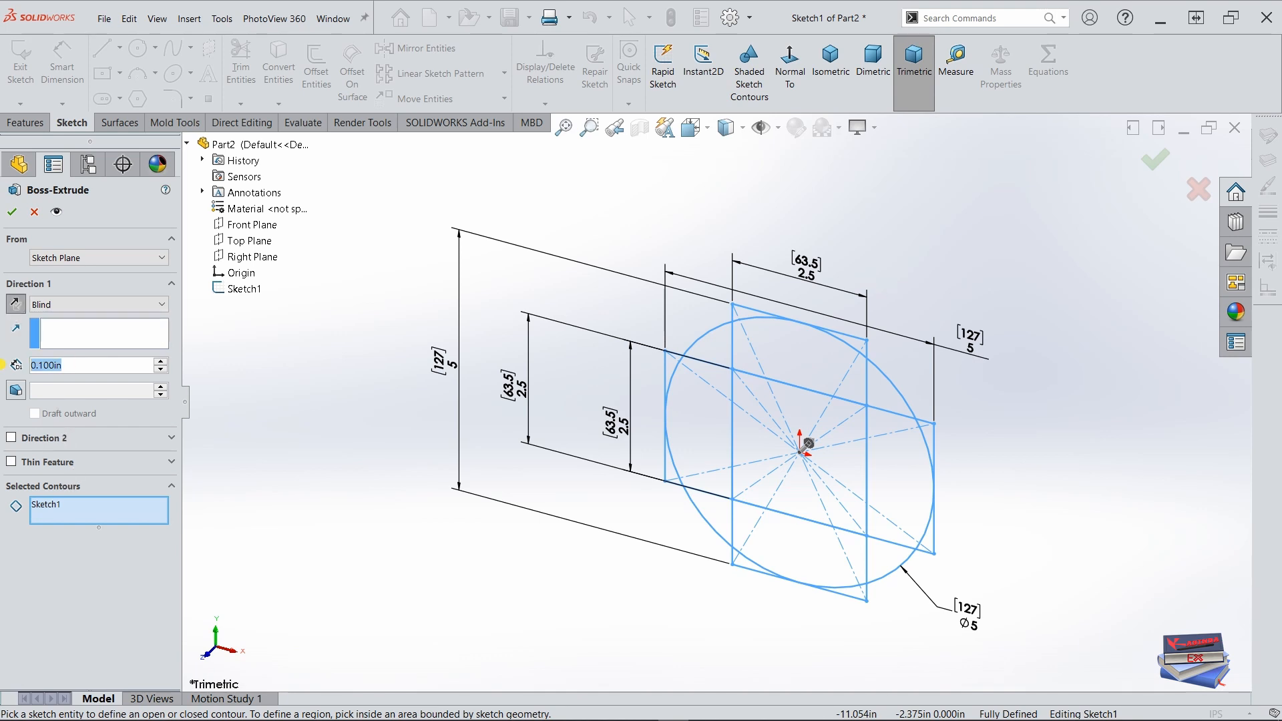
pyautogui.write('1')
pyautogui.press('Return')
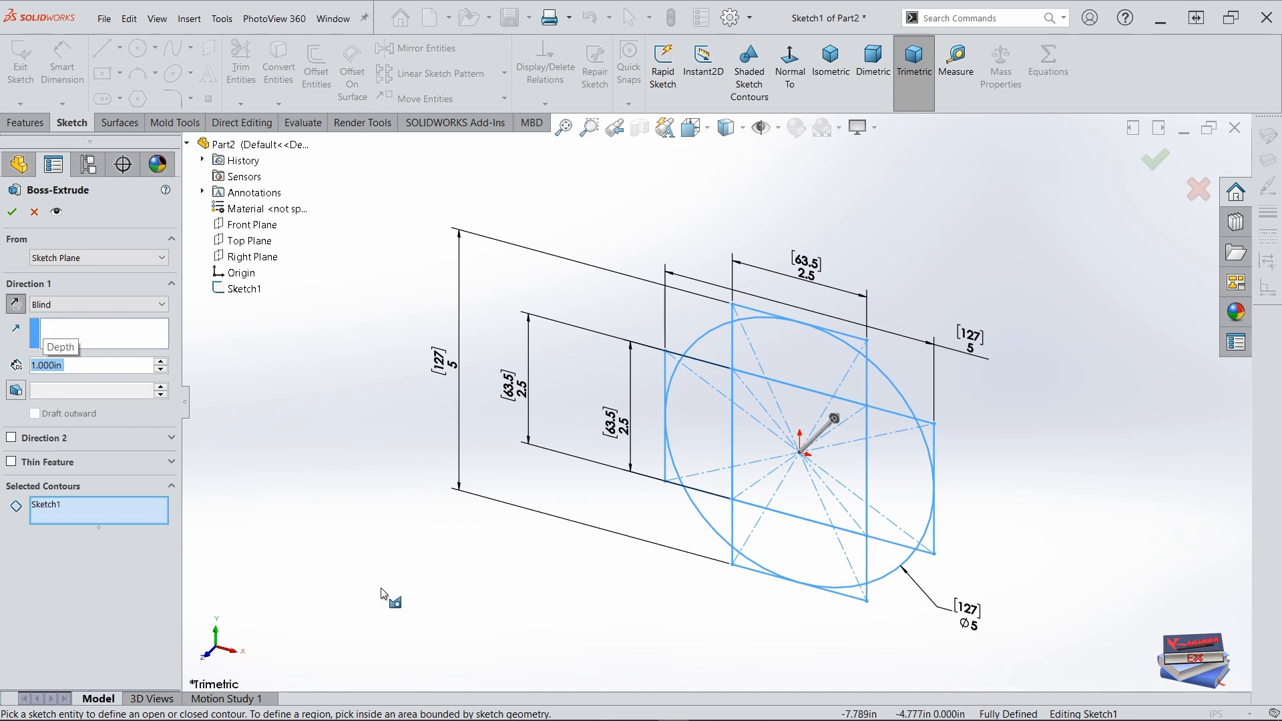
# Step: Replace the extrusion's contour selection with the five regions forming the rounded cross inside the circle, and complete the extrusion
pyautogui.rightClick(98, 512)
pyautogui.click(143, 520)
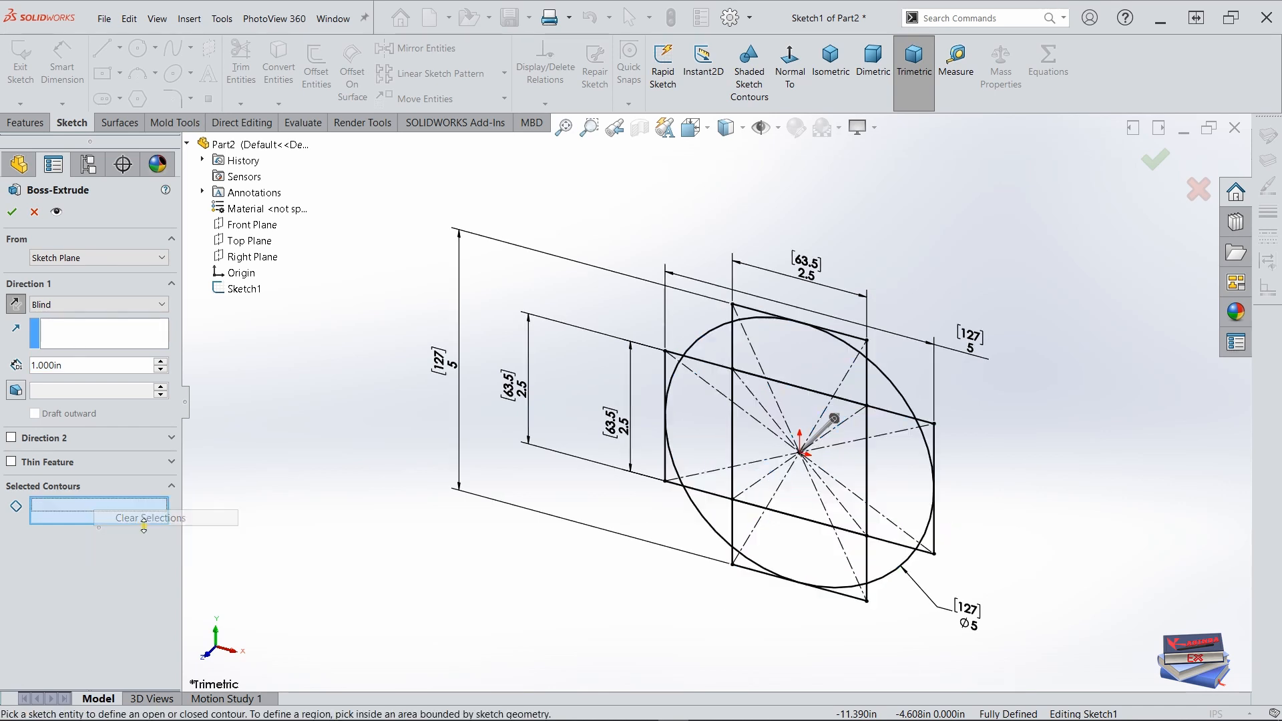
pyautogui.click(691, 430)
pyautogui.click(790, 363)
pyautogui.click(882, 467)
pyautogui.click(835, 459)
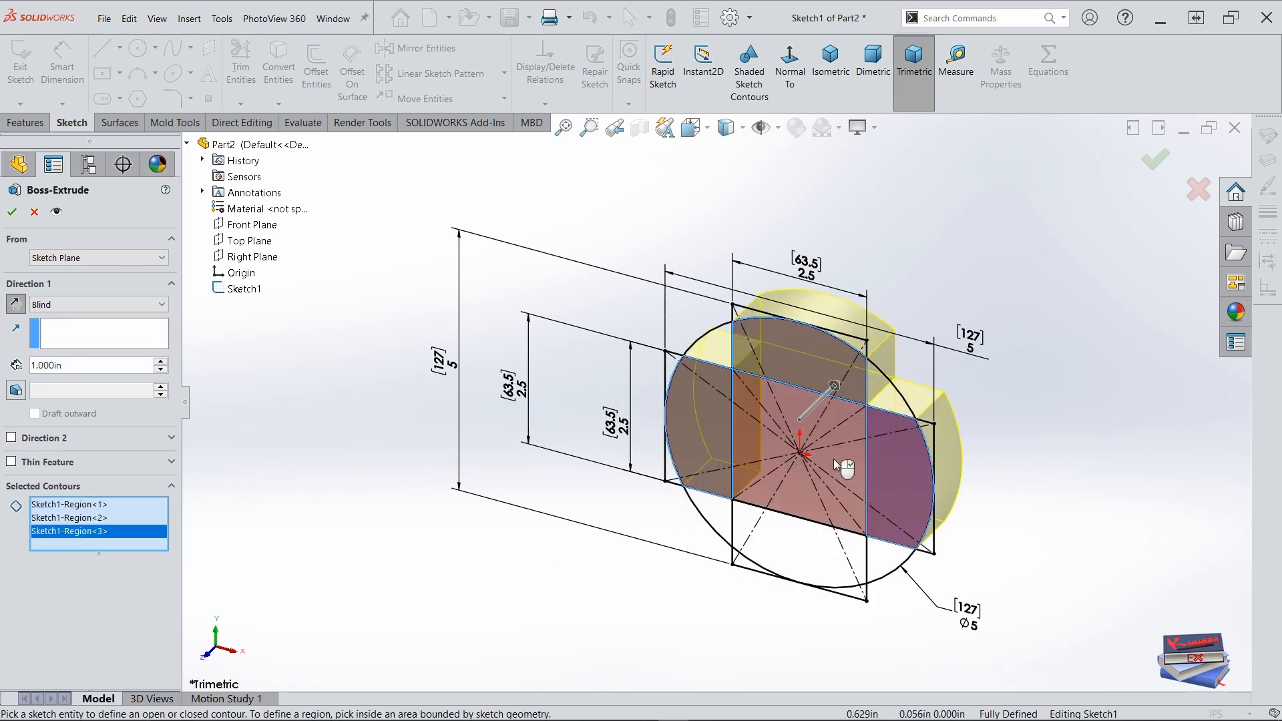
pyautogui.click(783, 560)
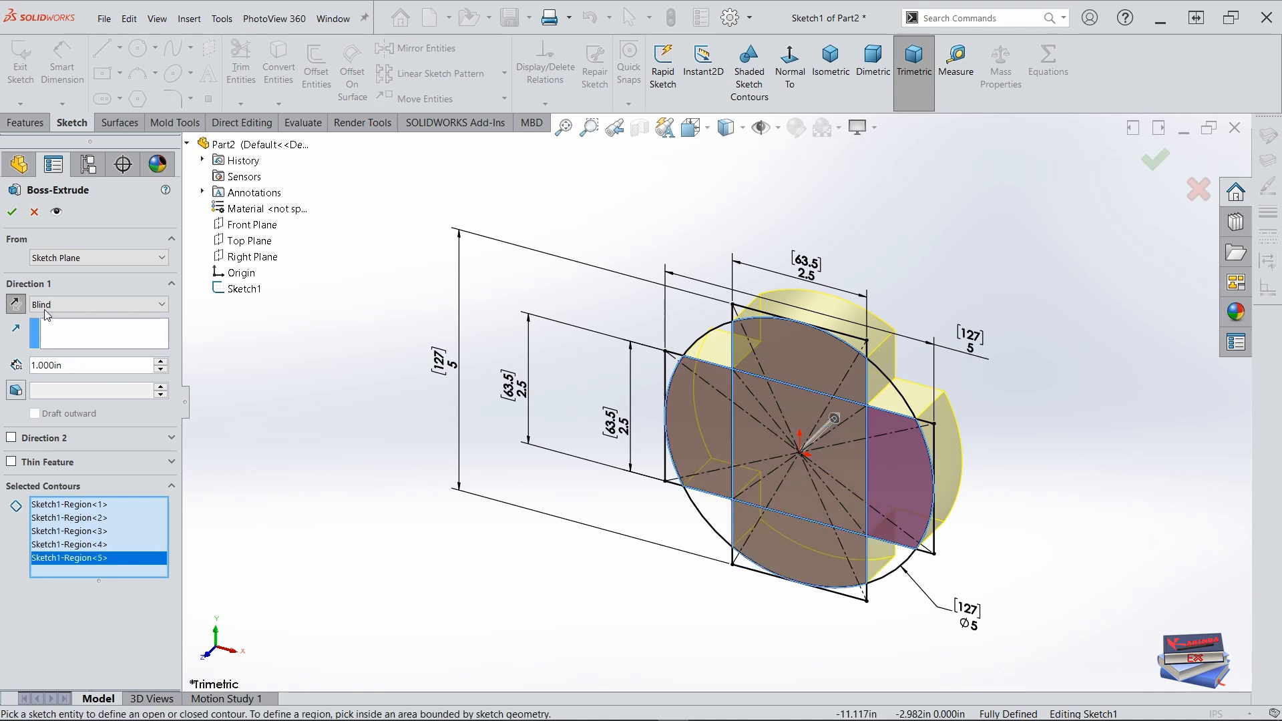
pyautogui.click(12, 213)
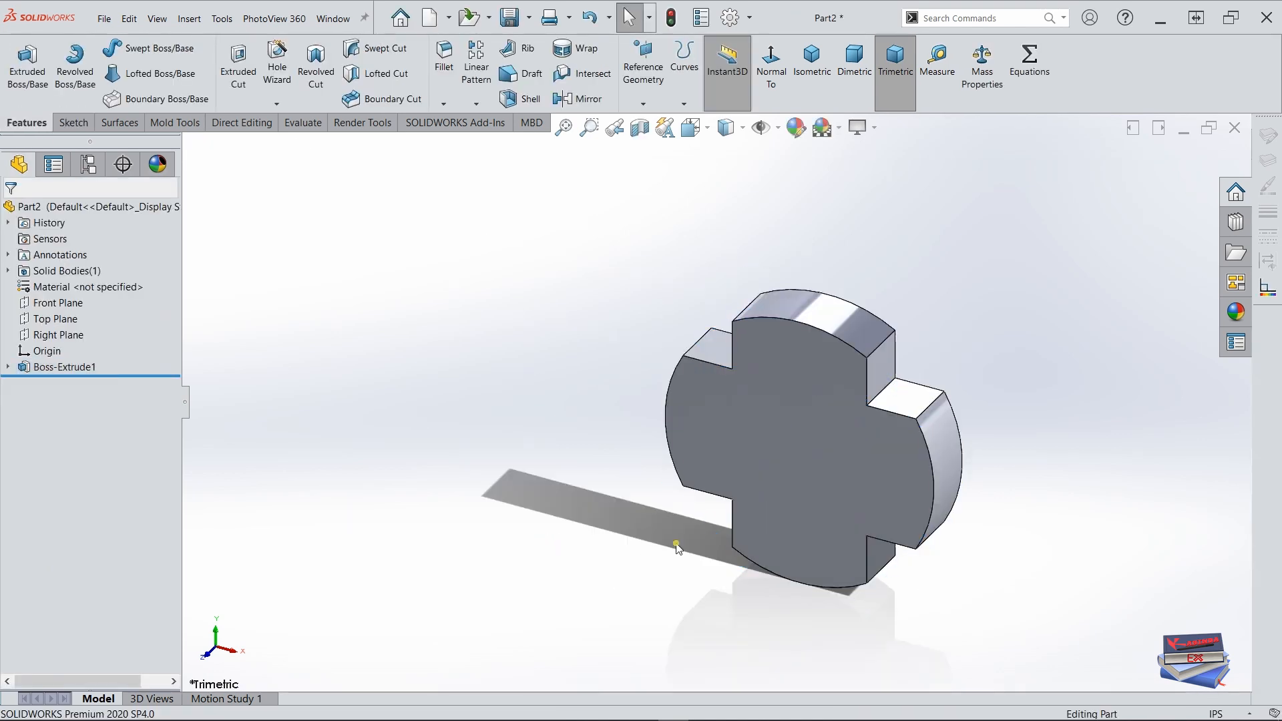
# Step: Start an extruded-cut sketch on the cross's front face and draw a vertical center rectangle about 1.34 by 5.84 in from the origin
pyautogui.scroll(-4, 703, 511)
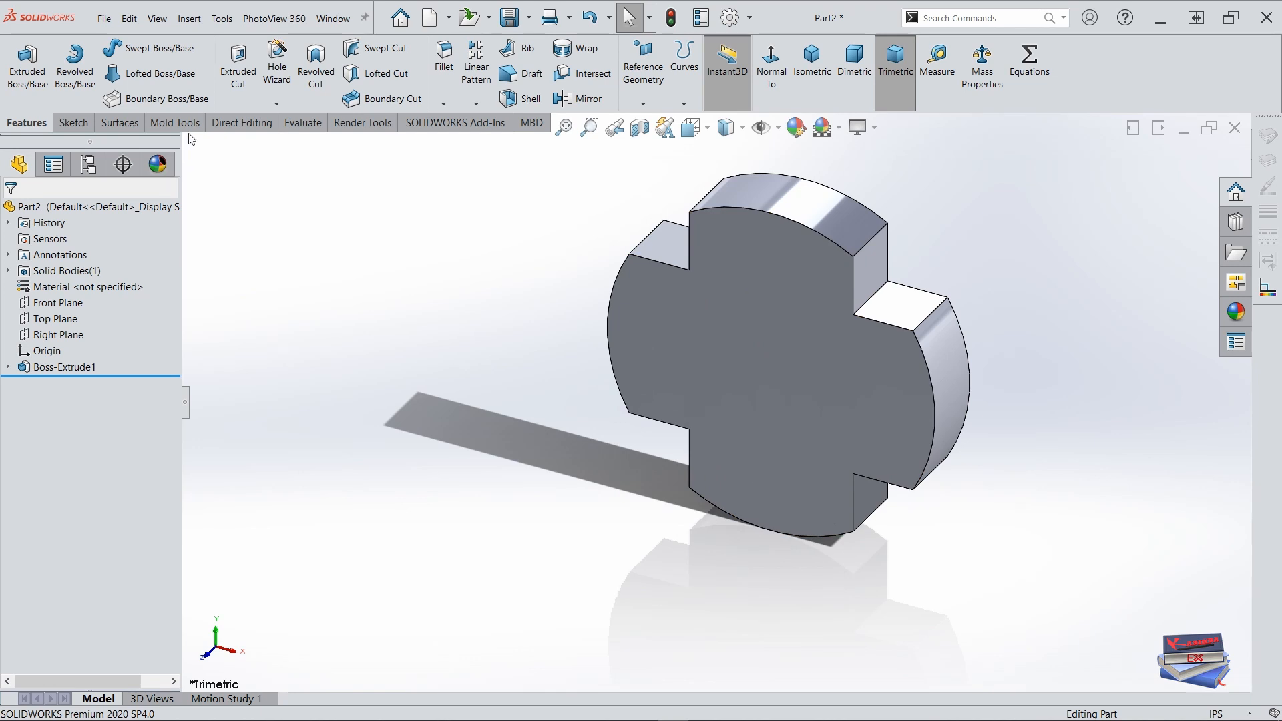
pyautogui.click(239, 67)
pyautogui.click(752, 309)
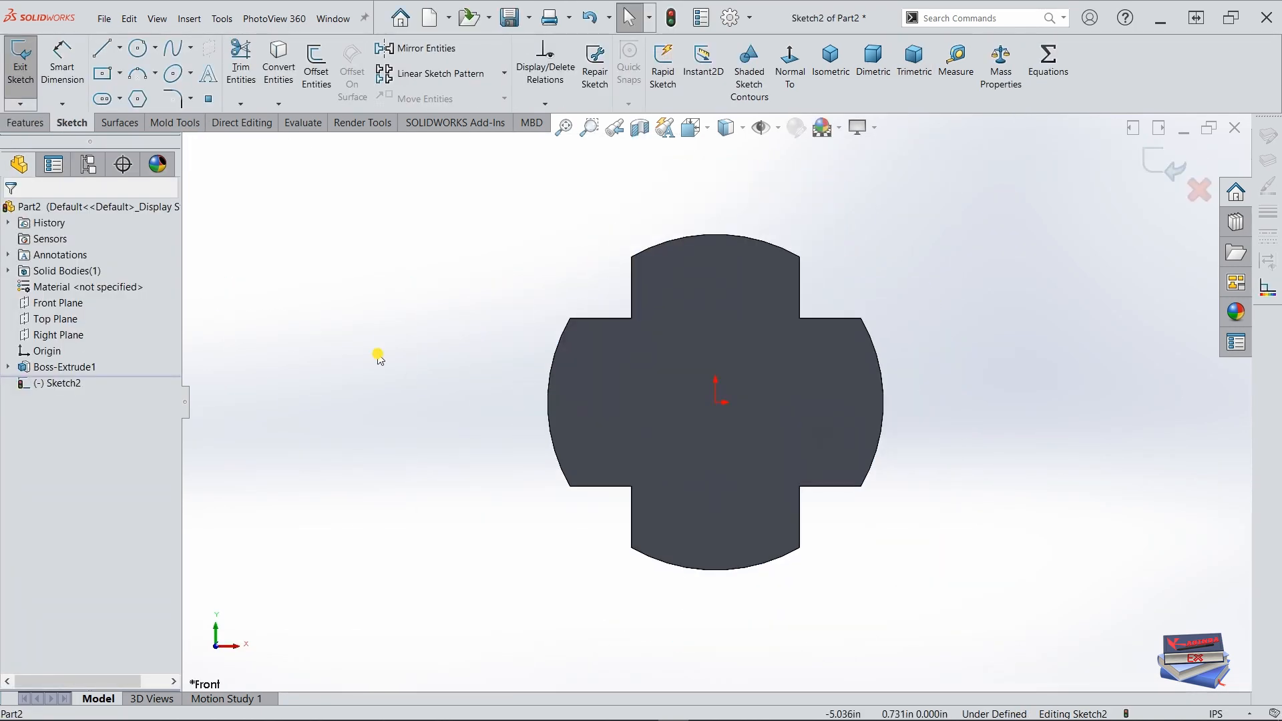
pyautogui.click(103, 74)
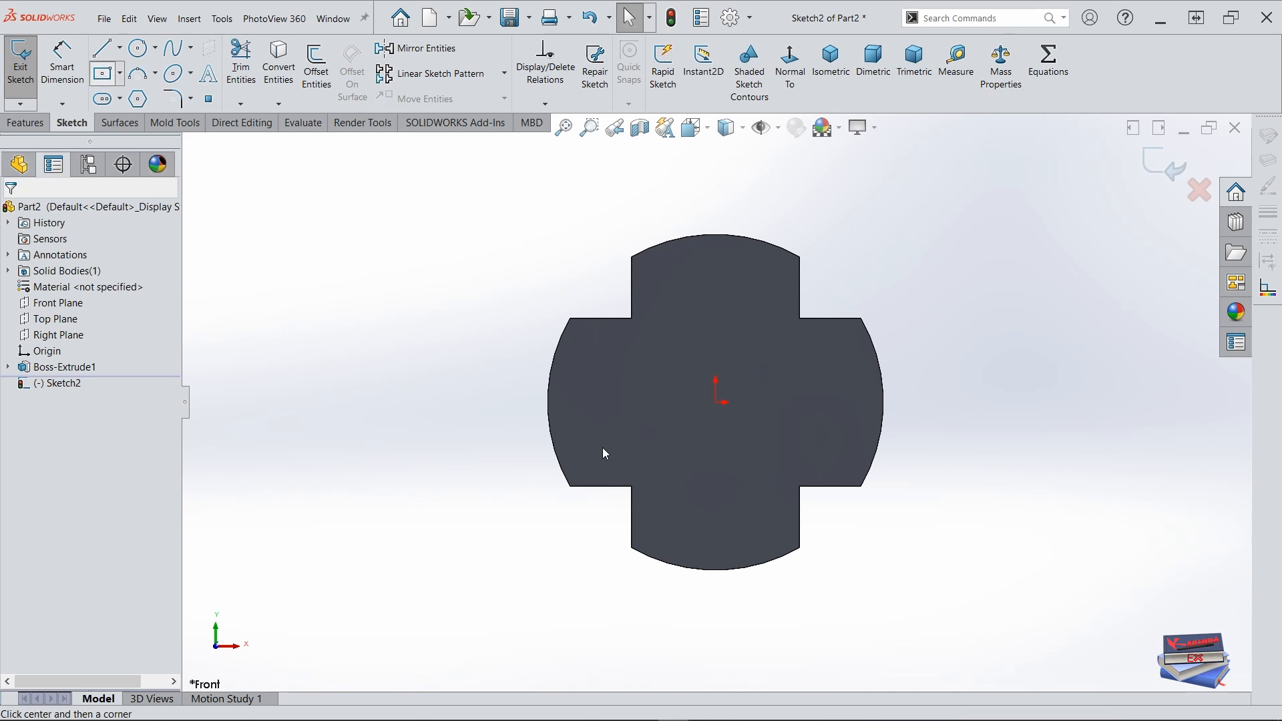
pyautogui.click(715, 403)
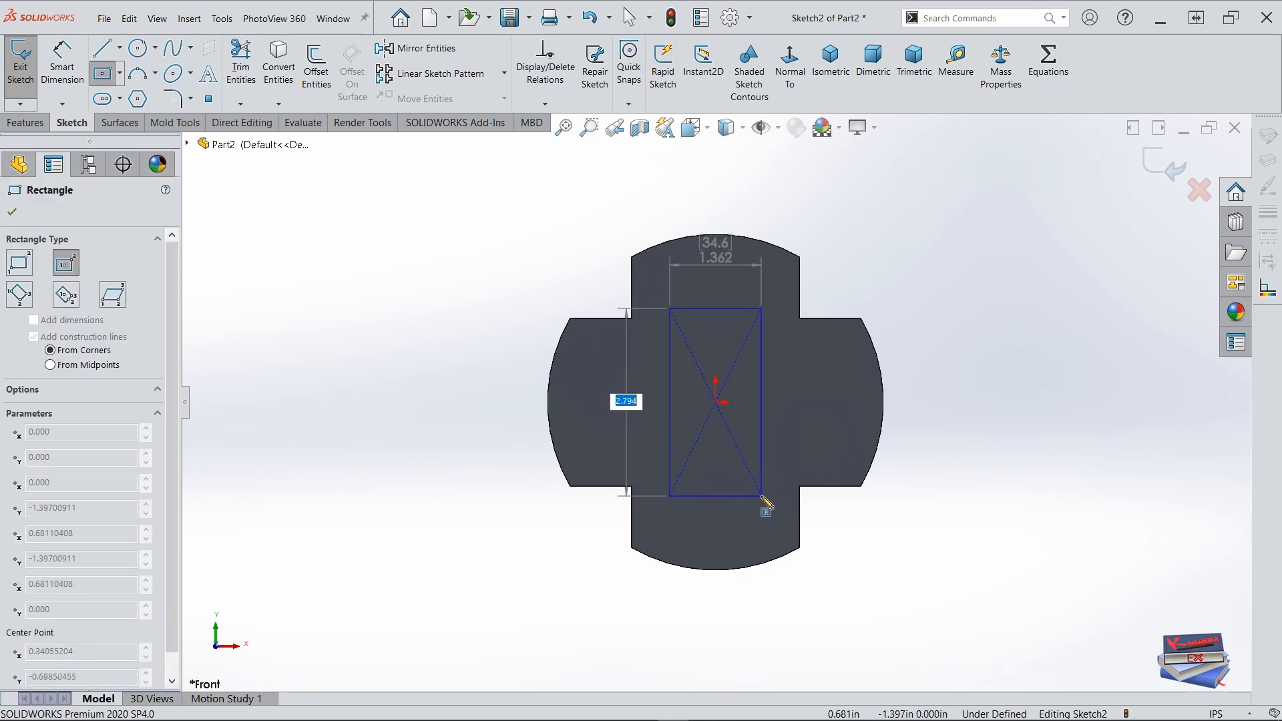
pyautogui.click(761, 598)
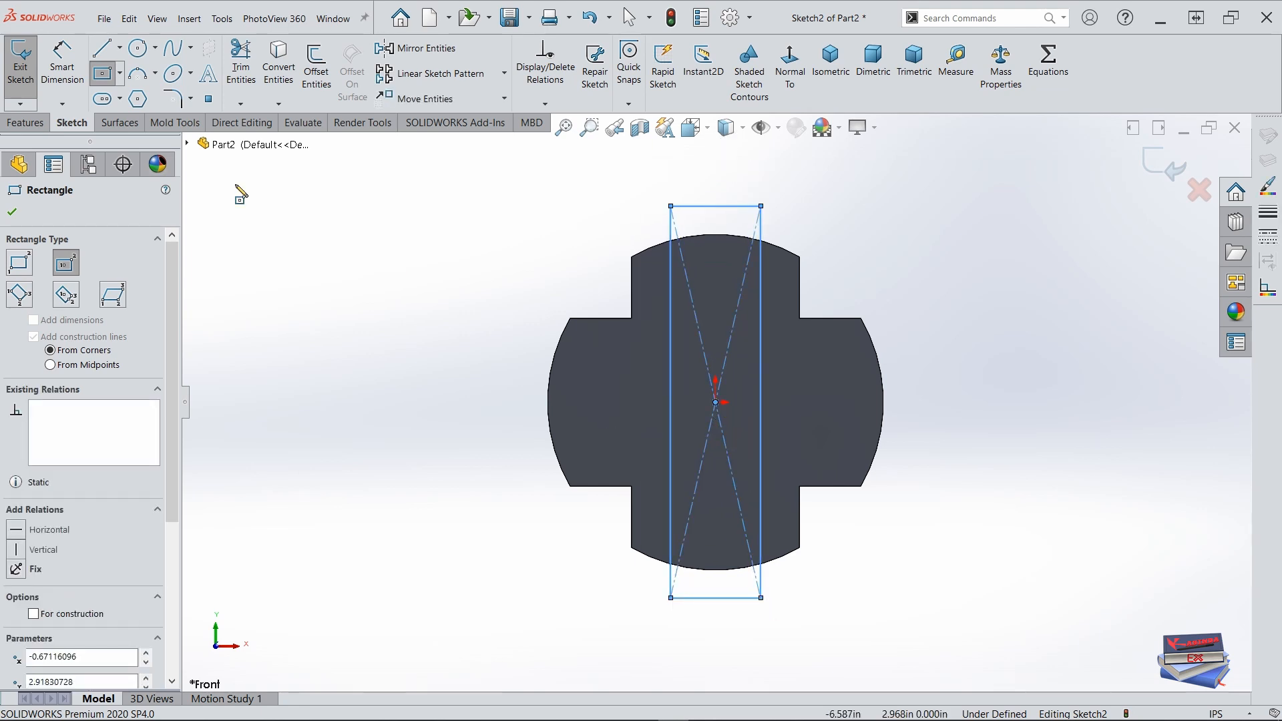
# Step: Dimension the width of the vertical cut rectangle between its long sides and set it to 0.5 in
pyautogui.click(77, 61)
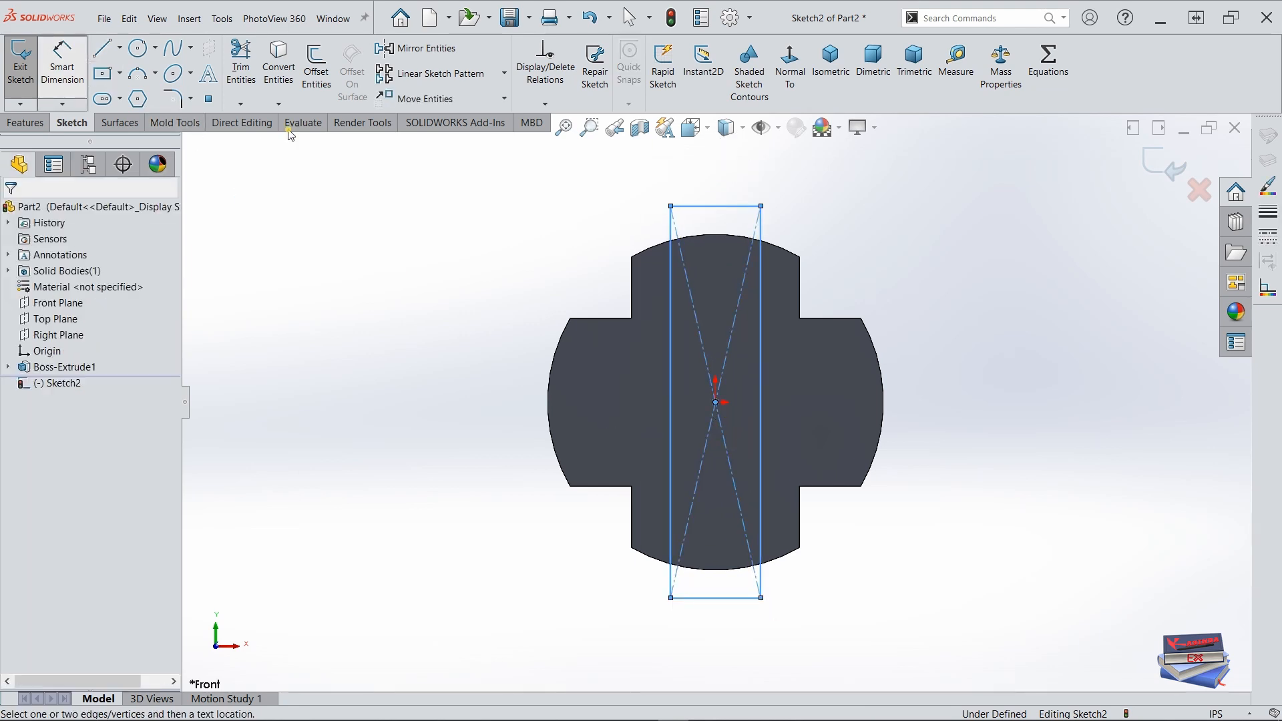
pyautogui.click(672, 227)
pyautogui.click(762, 229)
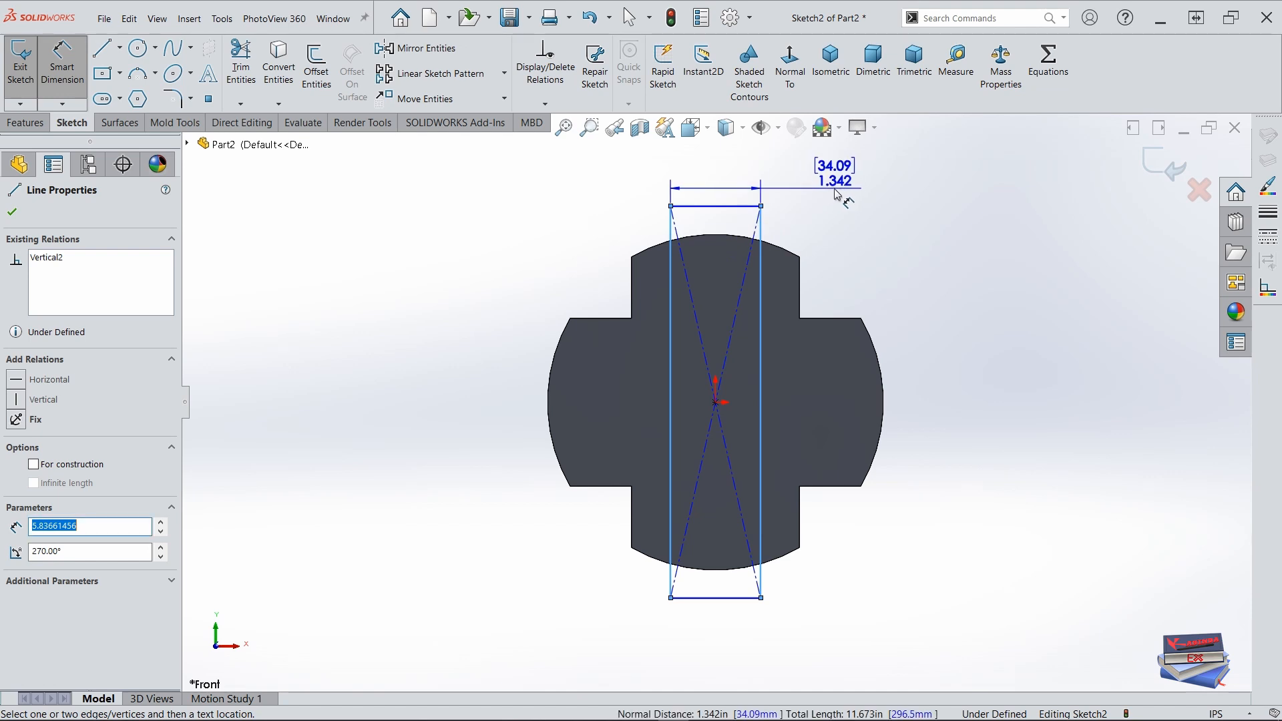
pyautogui.click(838, 194)
pyautogui.write('.5')
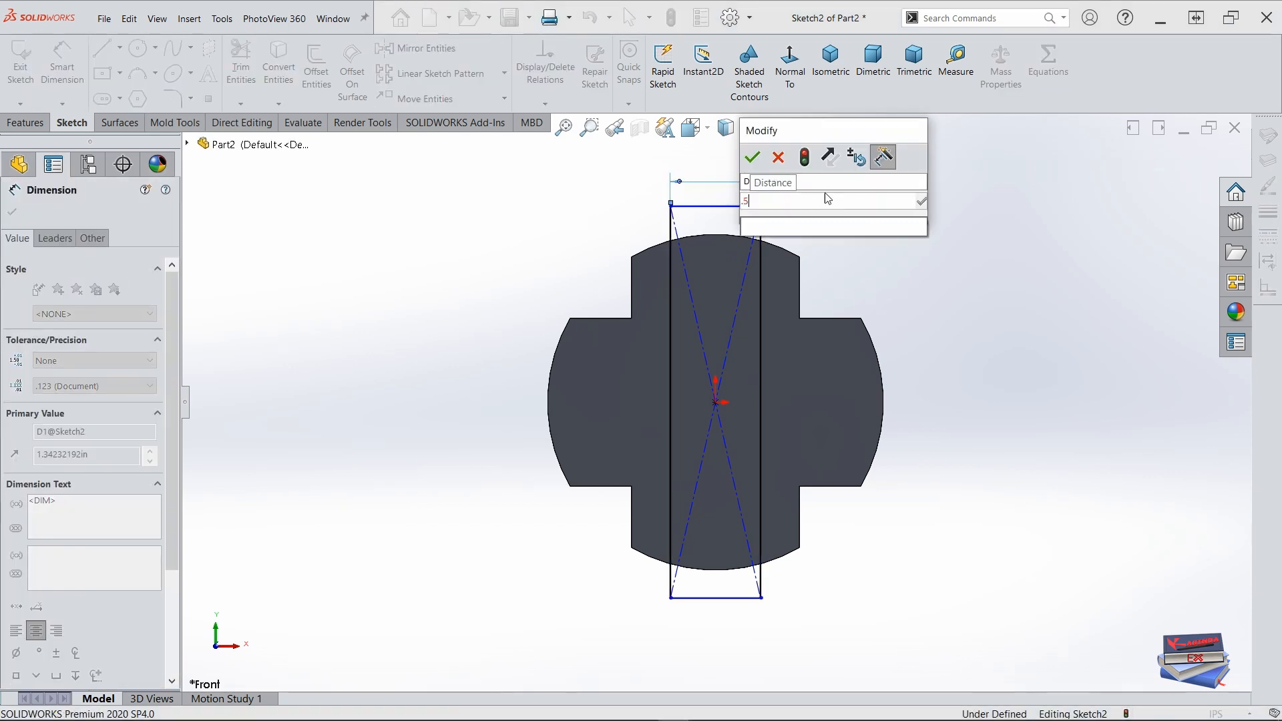
pyautogui.click(752, 157)
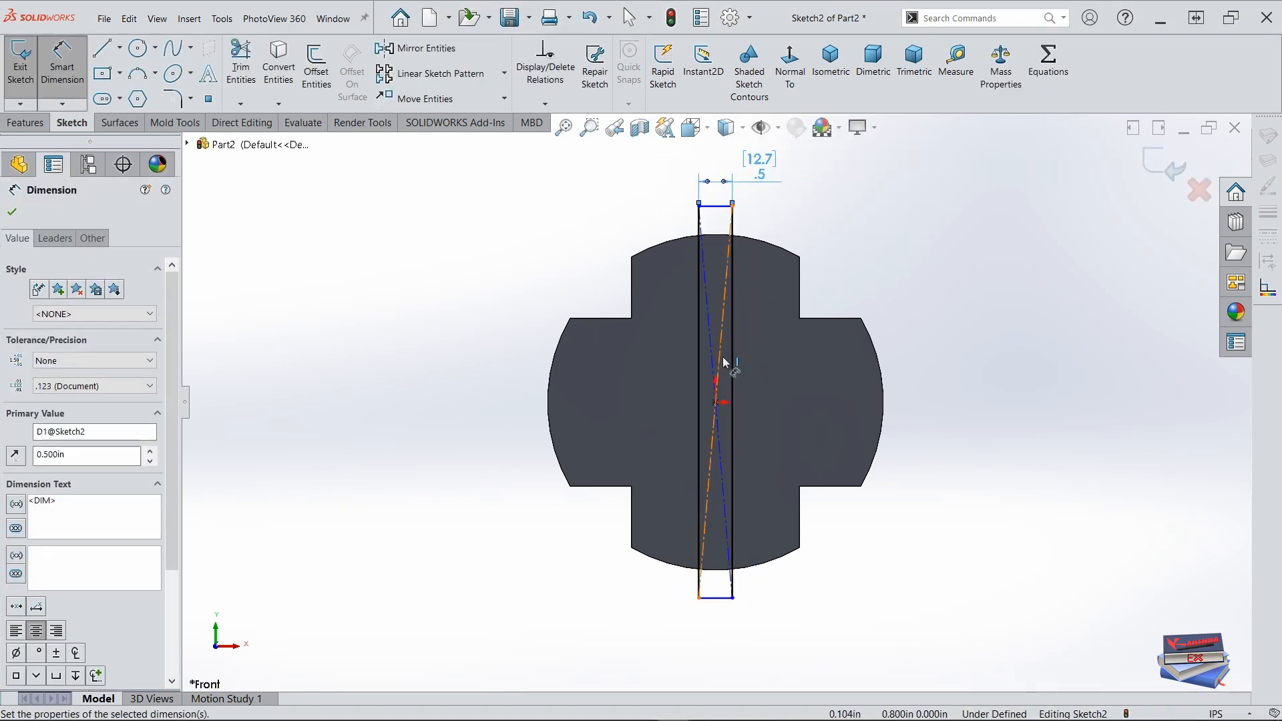
# Step: Dimension the length of the vertical cut rectangle between its short ends and set it to 5 in
pyautogui.click(717, 207)
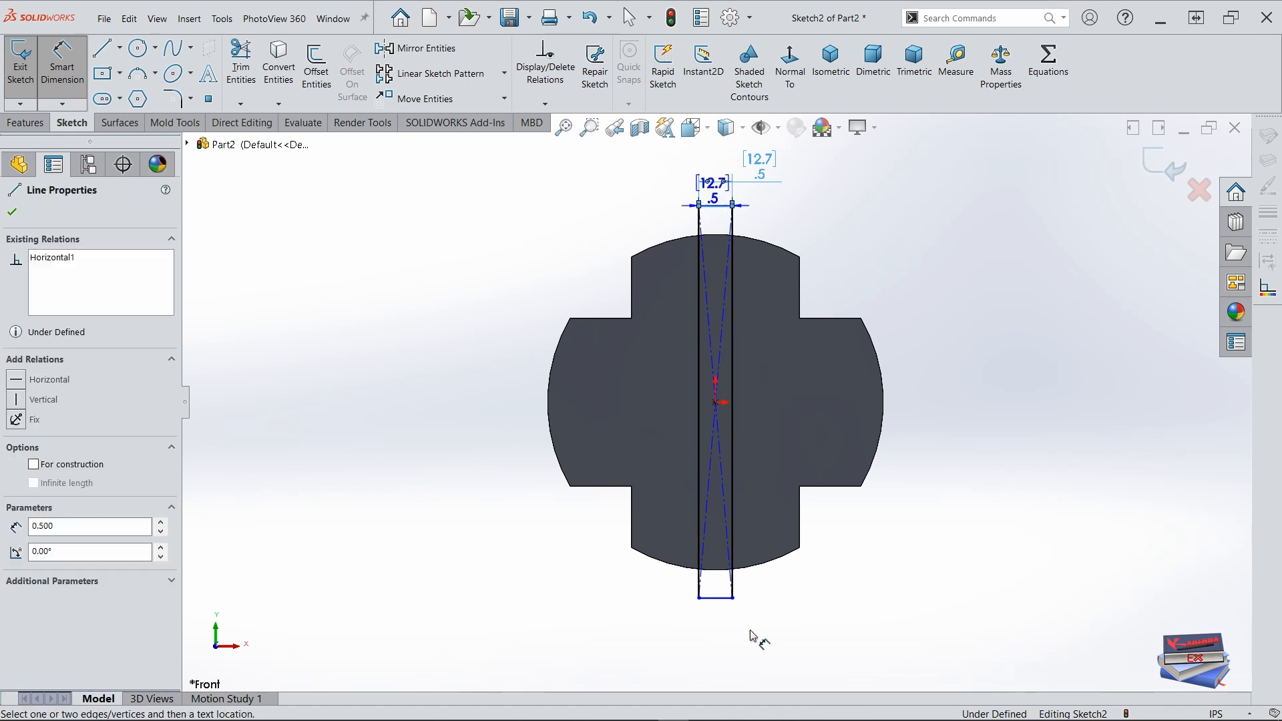
pyautogui.click(714, 598)
pyautogui.click(1013, 414)
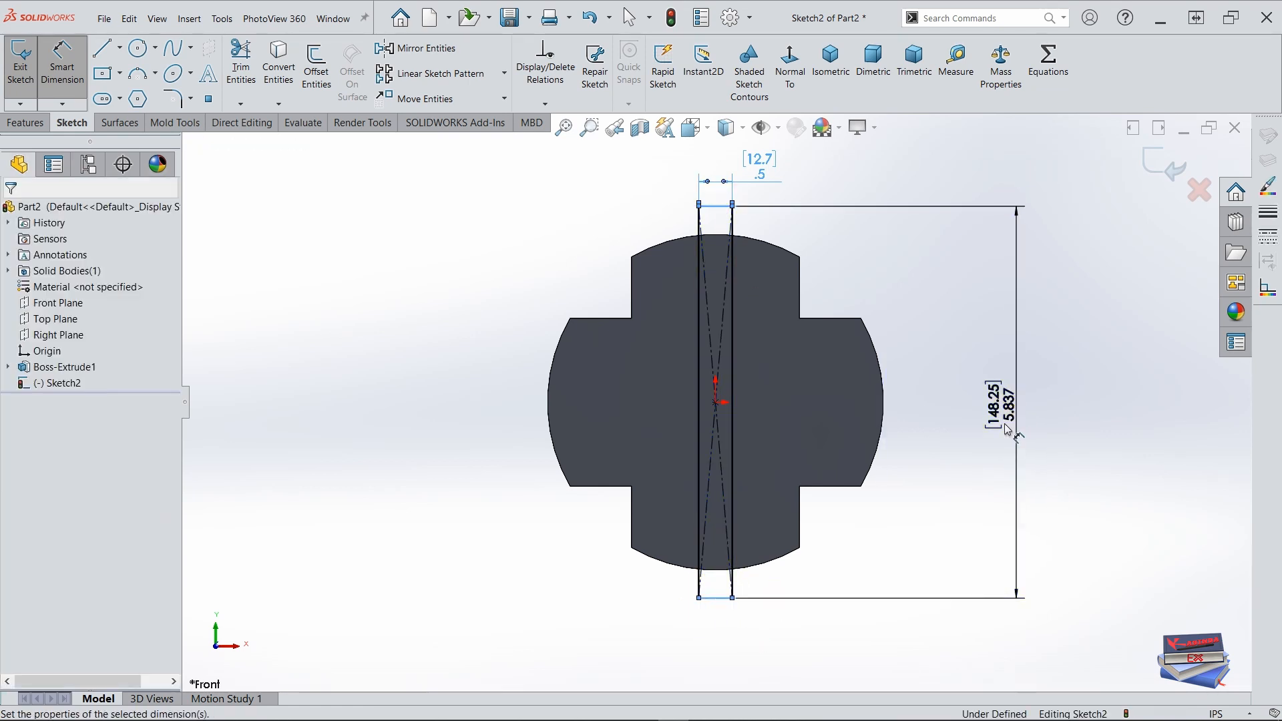
pyautogui.write('5')
pyautogui.press('Return')
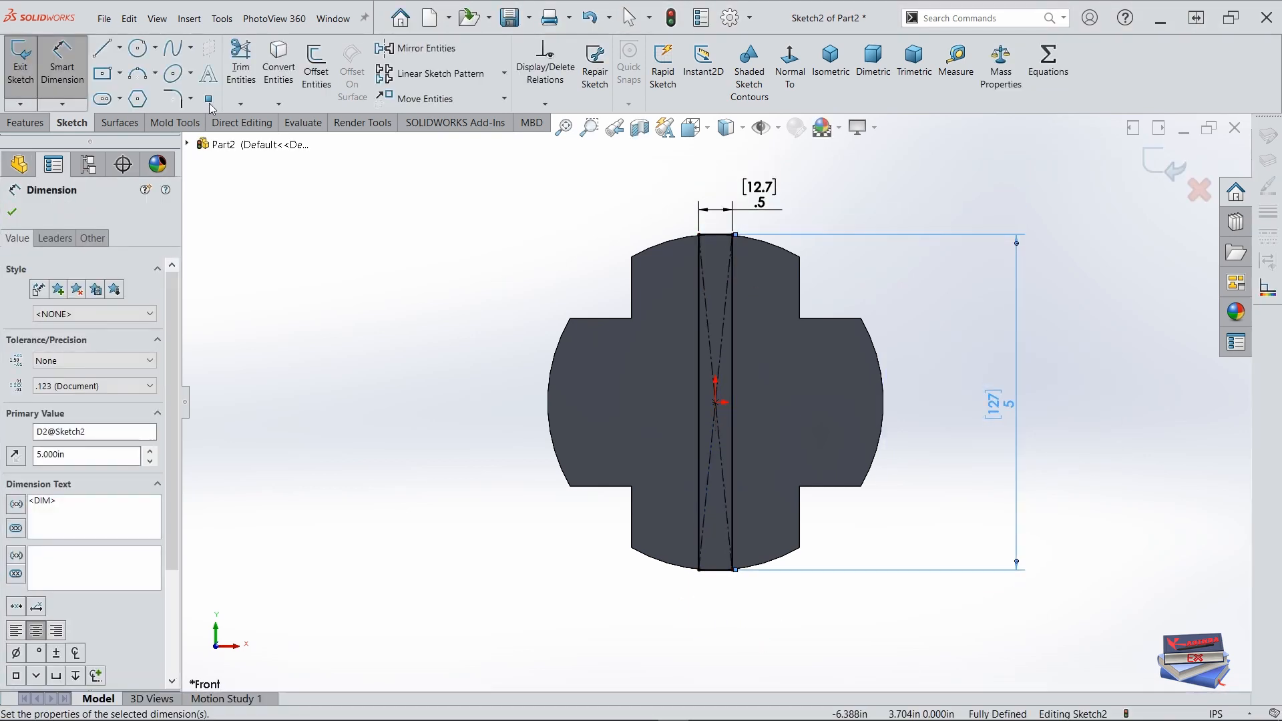
# Step: Draw a second vertical center rectangle from the origin, about 1.44 in wide and 3.79 in high
pyautogui.click(103, 75)
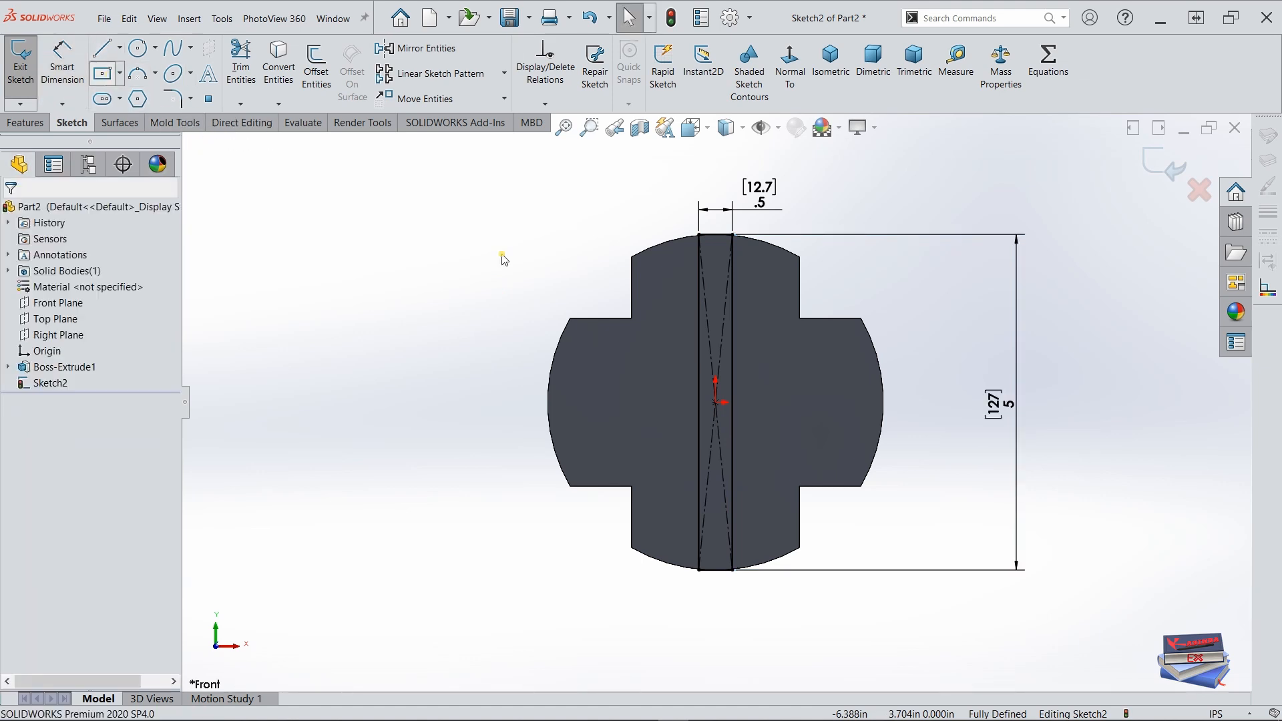
pyautogui.click(715, 402)
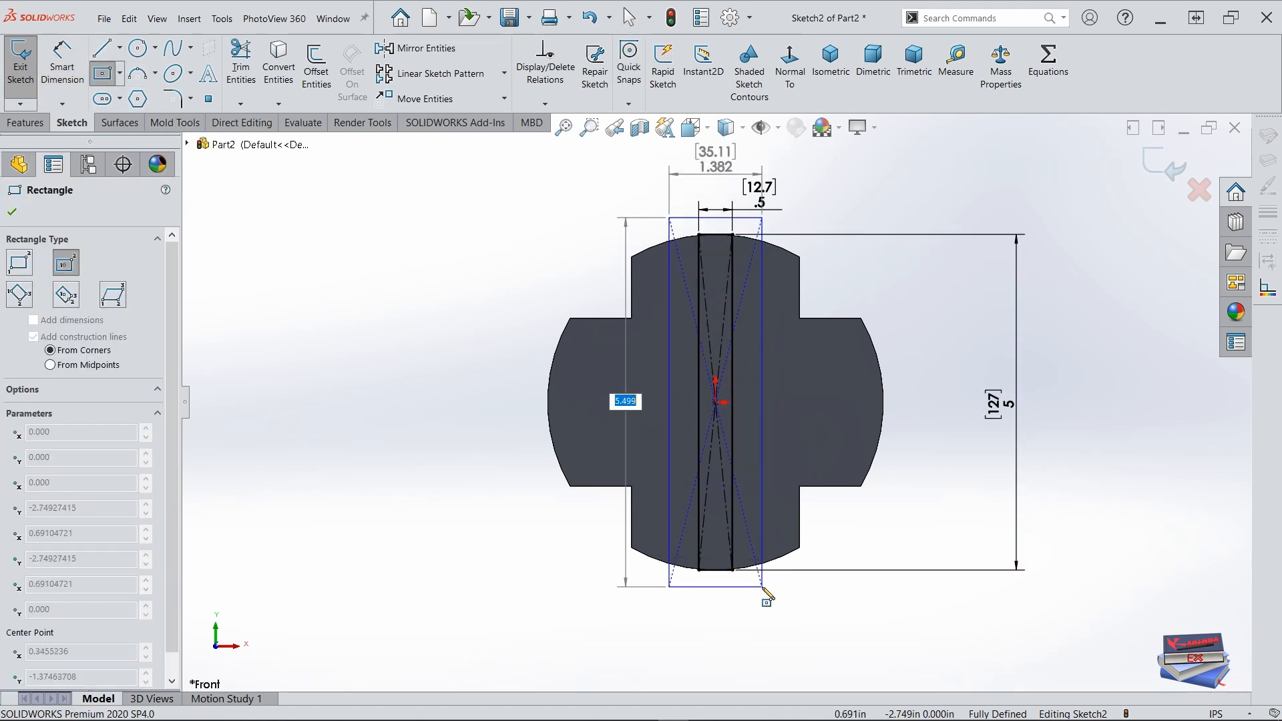
pyautogui.click(766, 532)
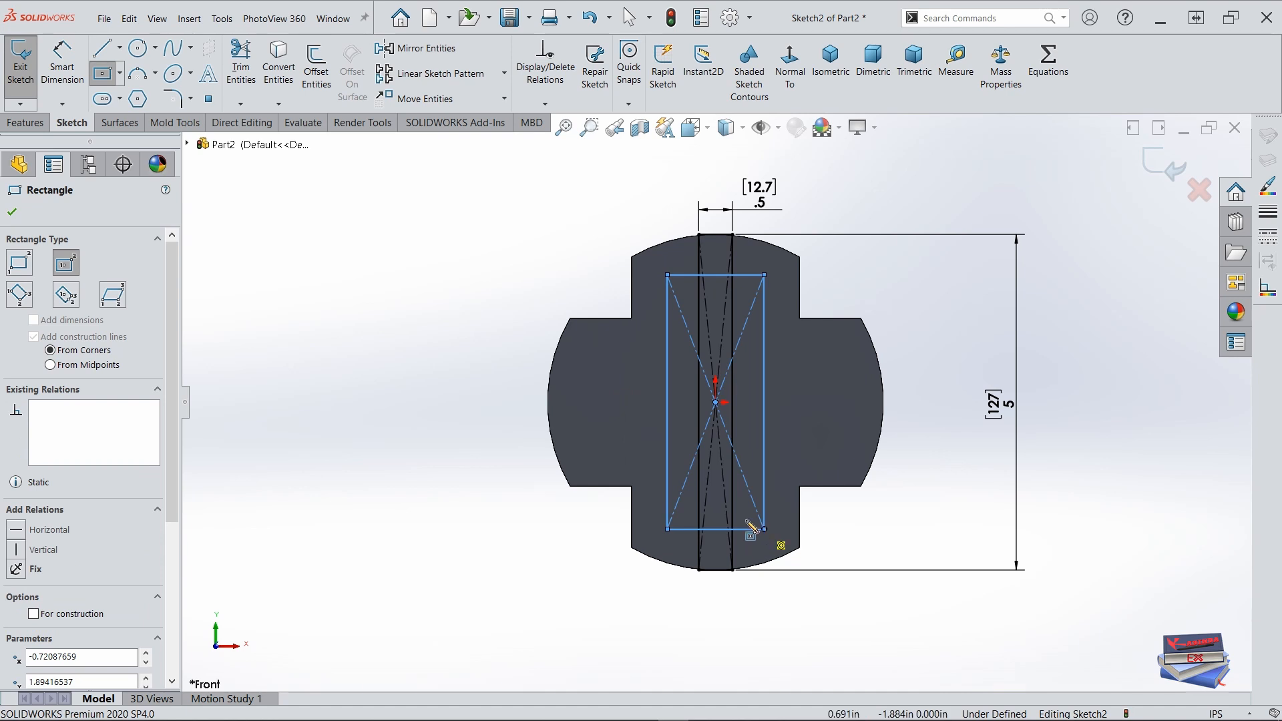
pyautogui.press('Escape')
# Step: Dimension the width of the second vertical rectangle between its long sides and set it to 0.5 in
pyautogui.click(62, 56)
pyautogui.click(667, 373)
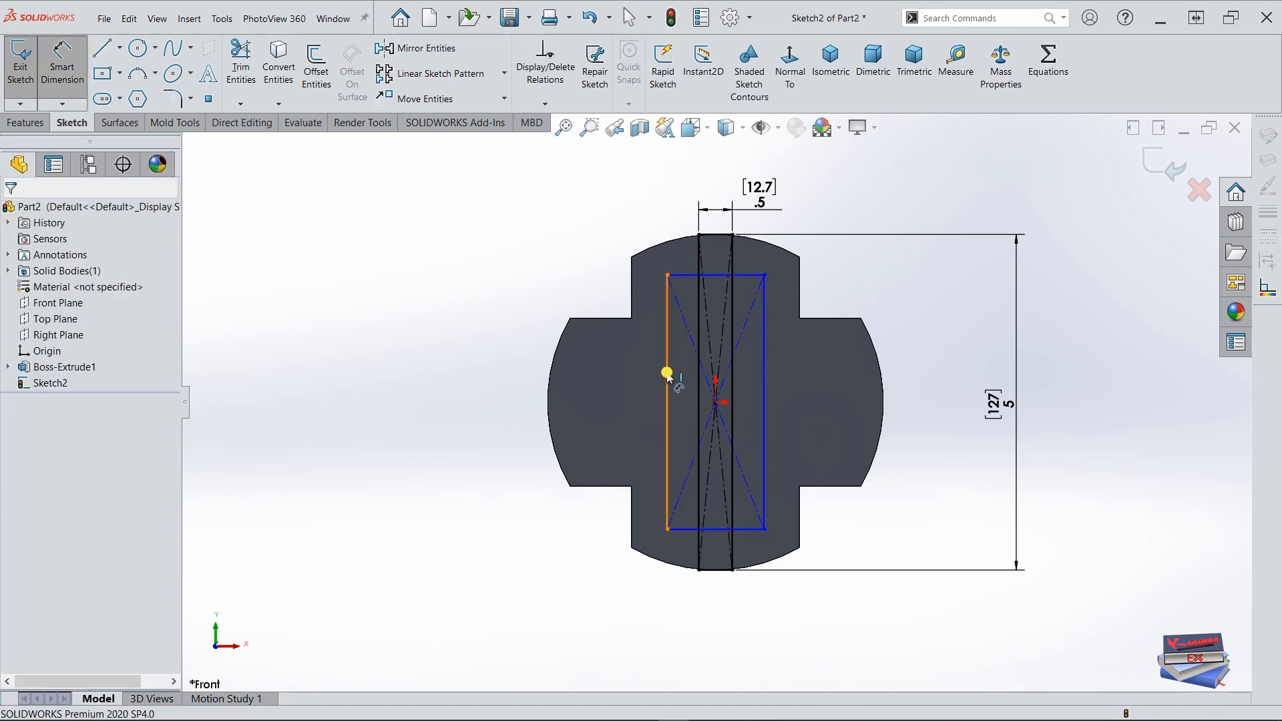
pyautogui.click(764, 375)
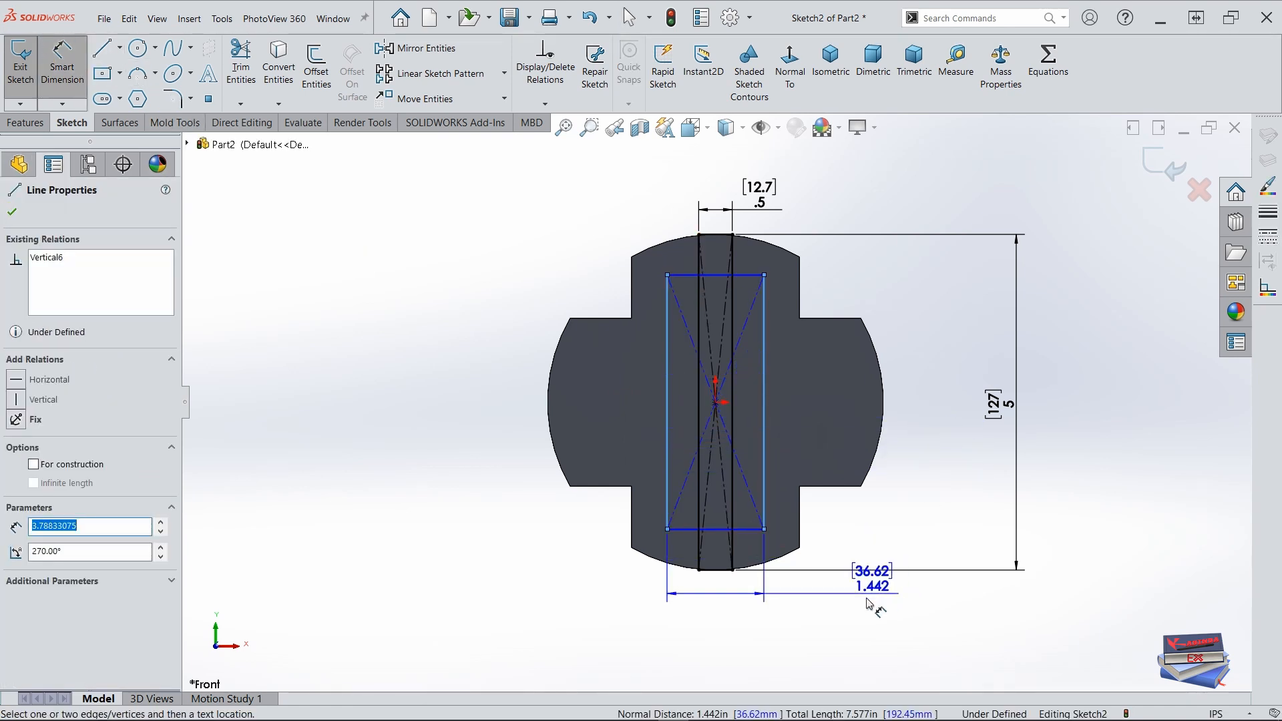
pyautogui.click(861, 625)
pyautogui.write('.5')
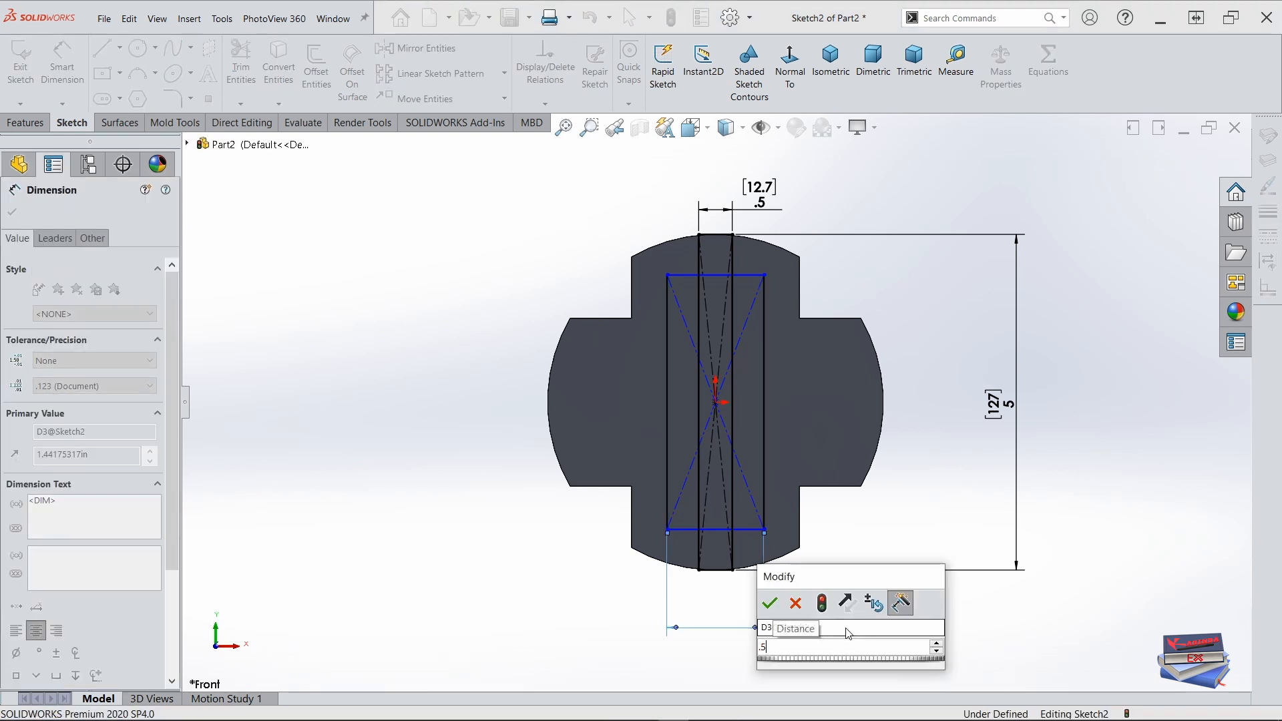
pyautogui.press('Return')
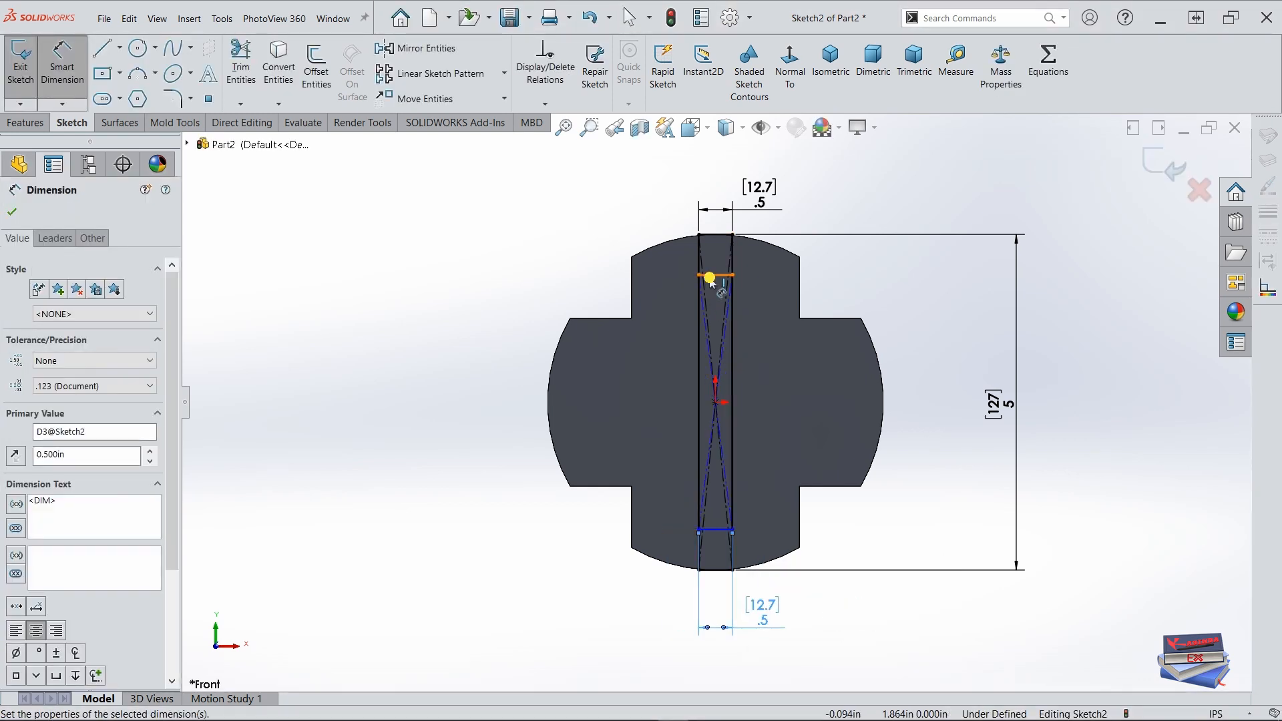
# Step: Dimension the length of the inner vertical rectangle between its short ends and set it to 3 in
pyautogui.click(710, 279)
pyautogui.click(717, 531)
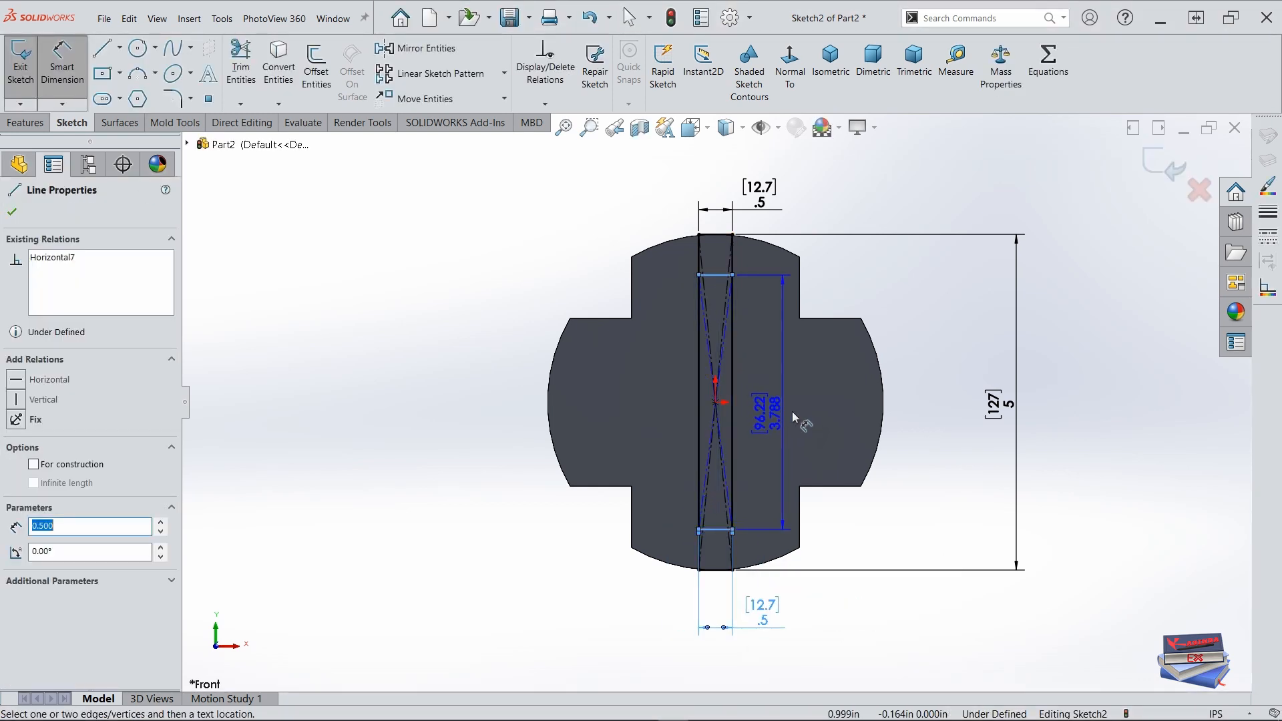
pyautogui.click(922, 423)
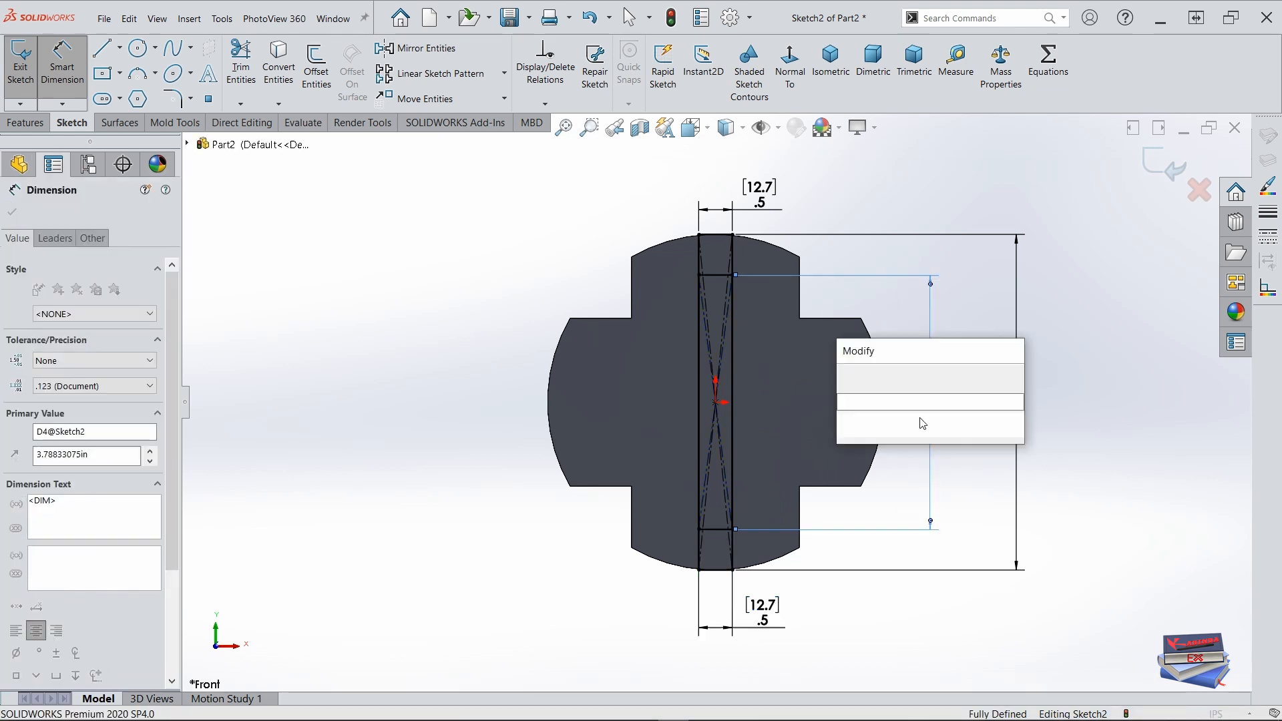
pyautogui.write('3')
pyautogui.press('Return')
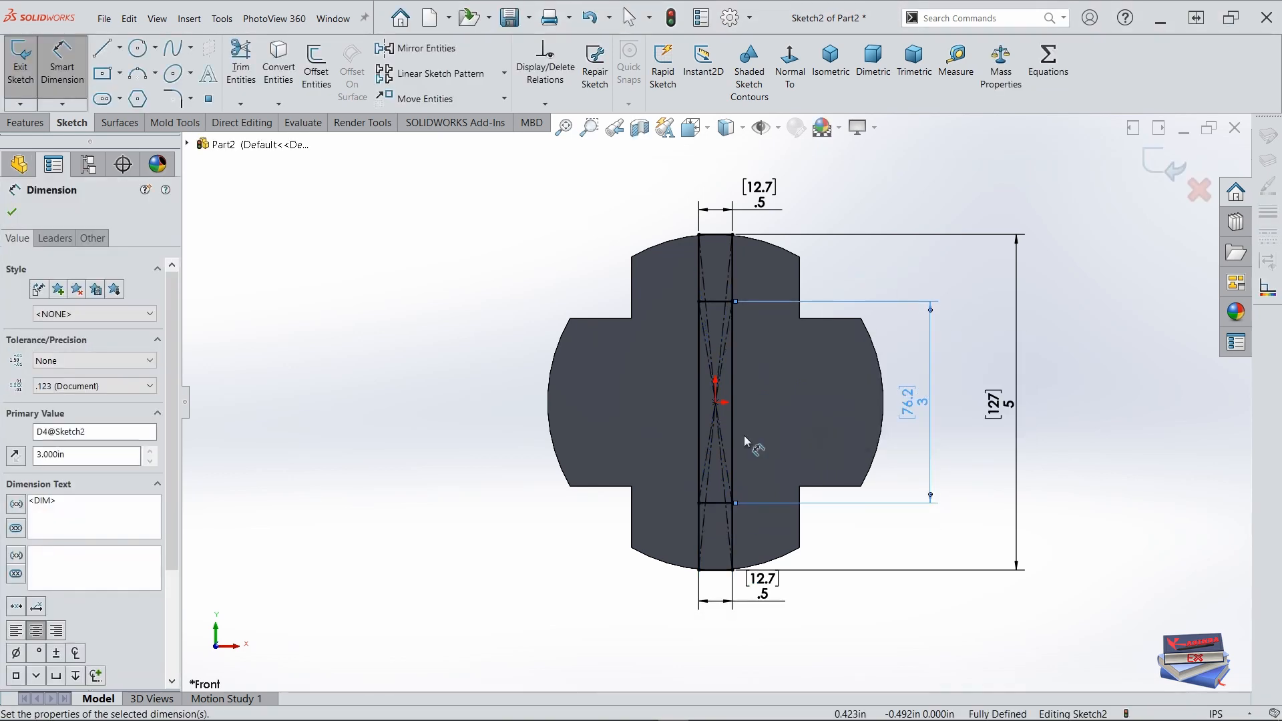
# Step: Draw a horizontal center rectangle from the origin across the cross, about 5.62 in wide and 1.66 in high
pyautogui.click(102, 75)
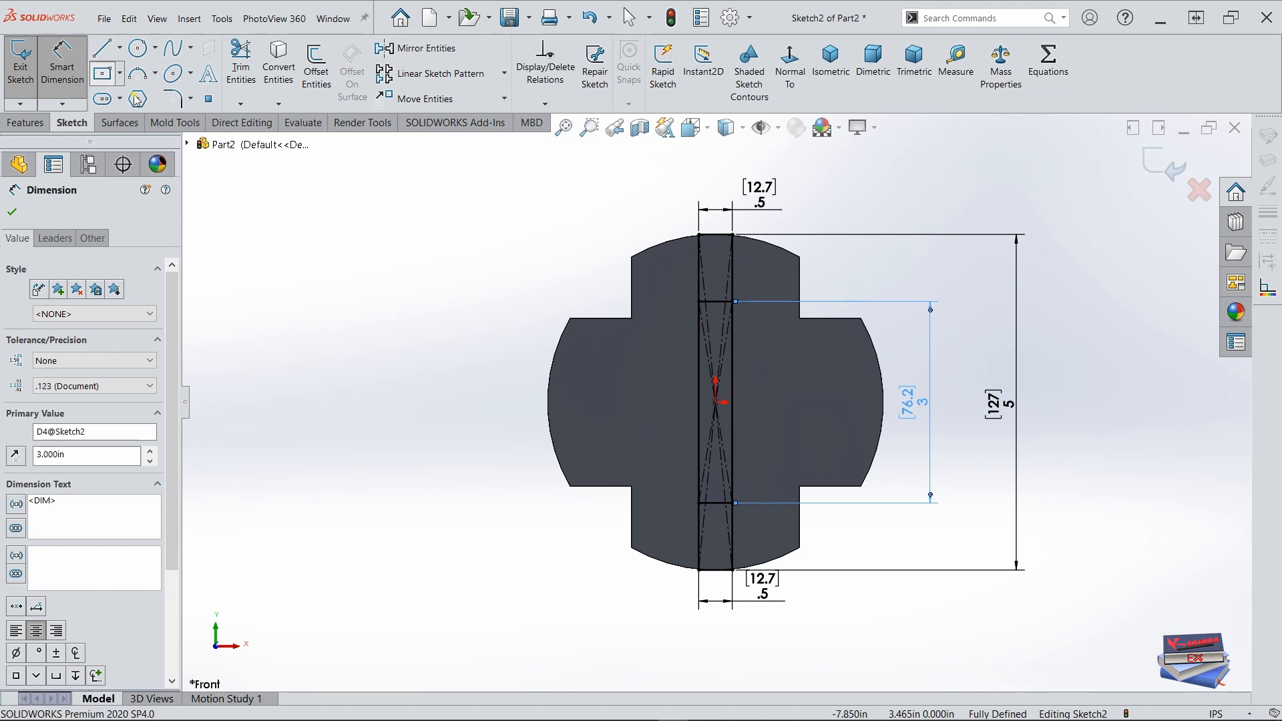
pyautogui.click(715, 403)
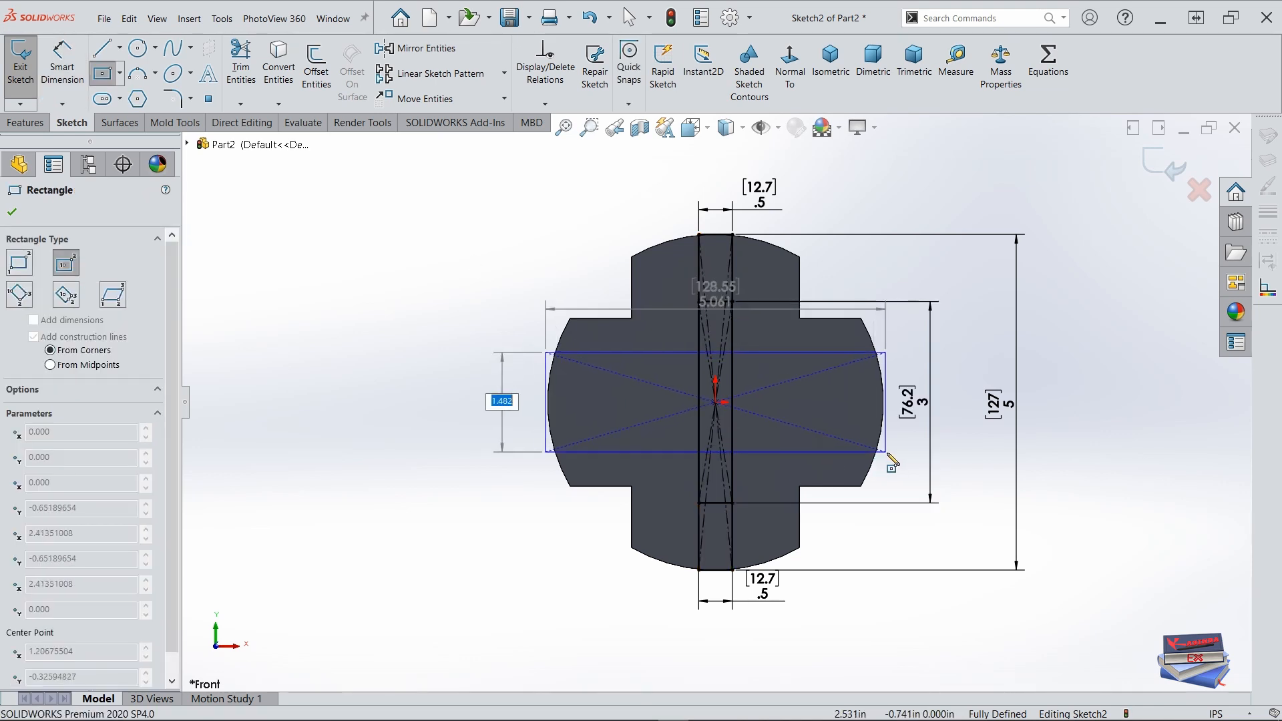
pyautogui.click(904, 458)
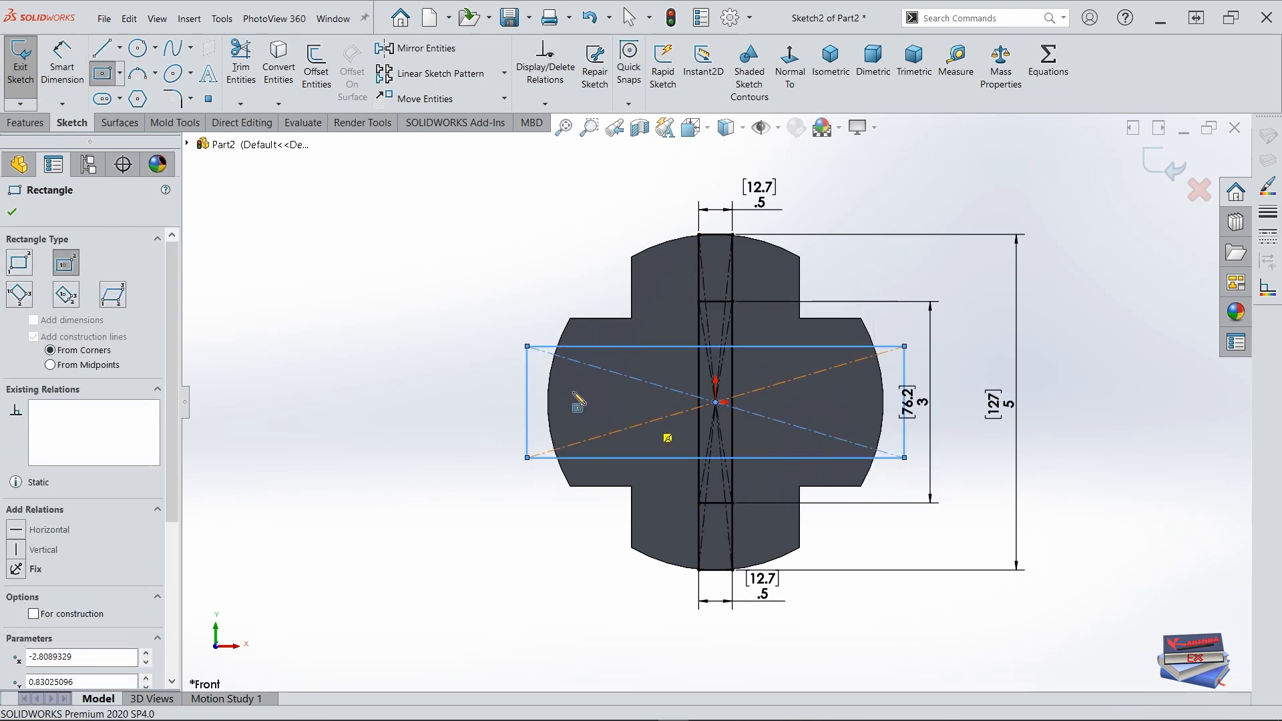
# Step: Dimension the height of the horizontal rectangle between its long sides and set it to 0.5 in
pyautogui.click(59, 58)
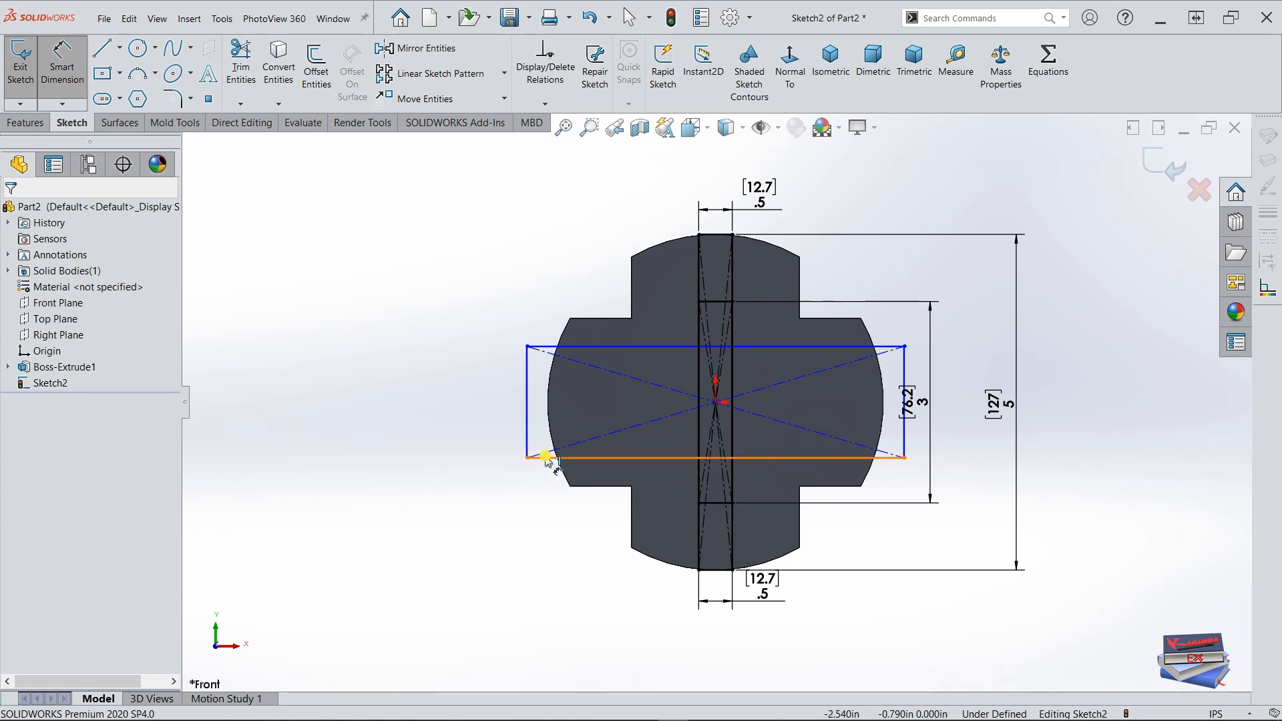
pyautogui.click(546, 347)
pyautogui.click(537, 458)
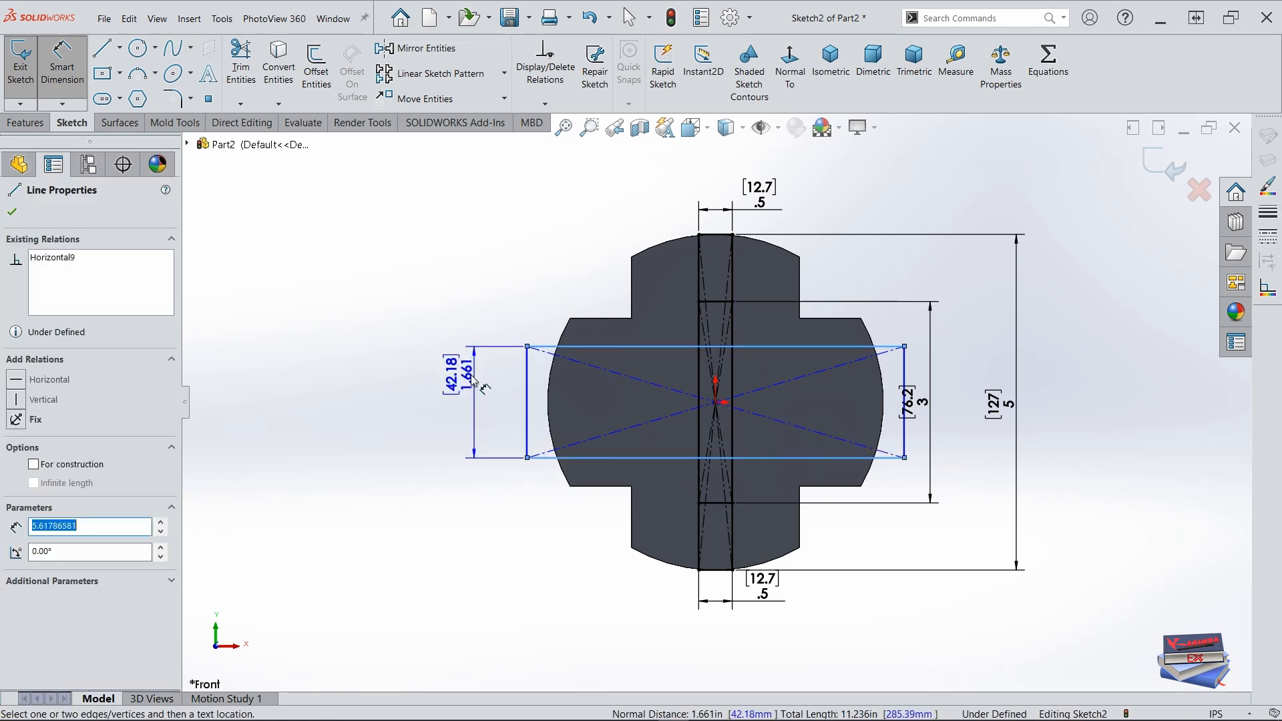
pyautogui.click(476, 441)
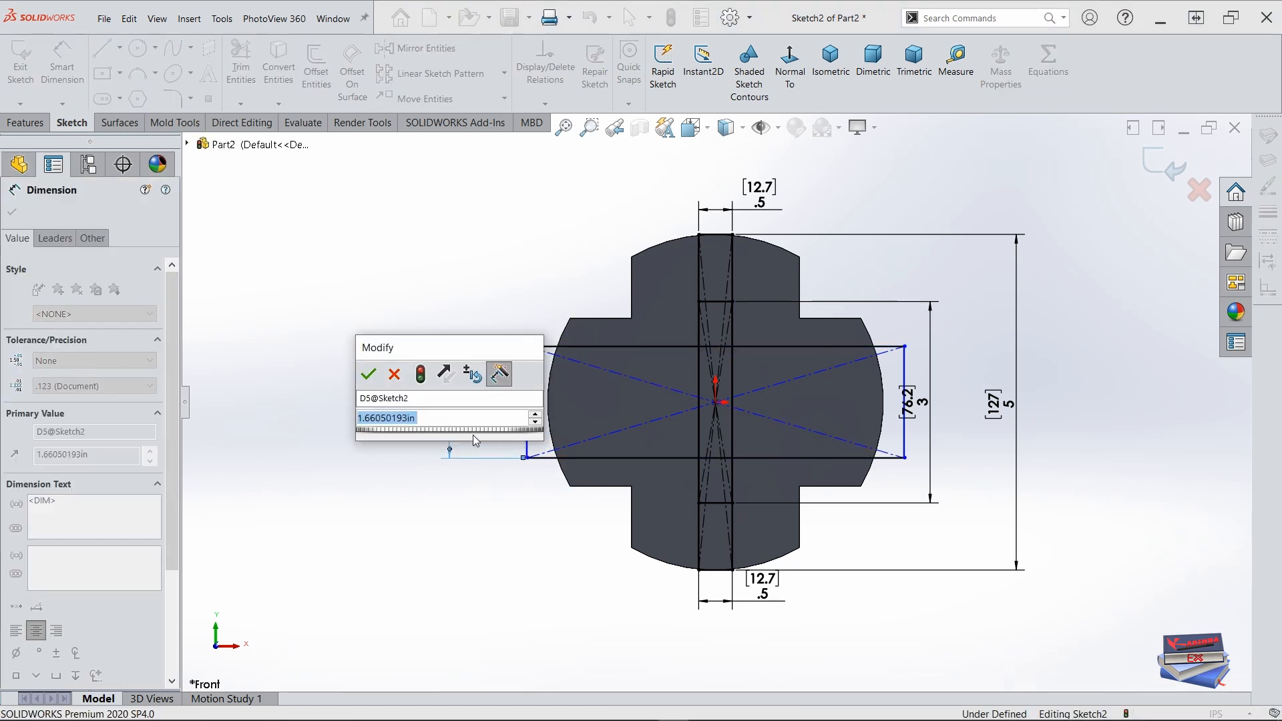
pyautogui.write('.5')
pyautogui.press('Return')
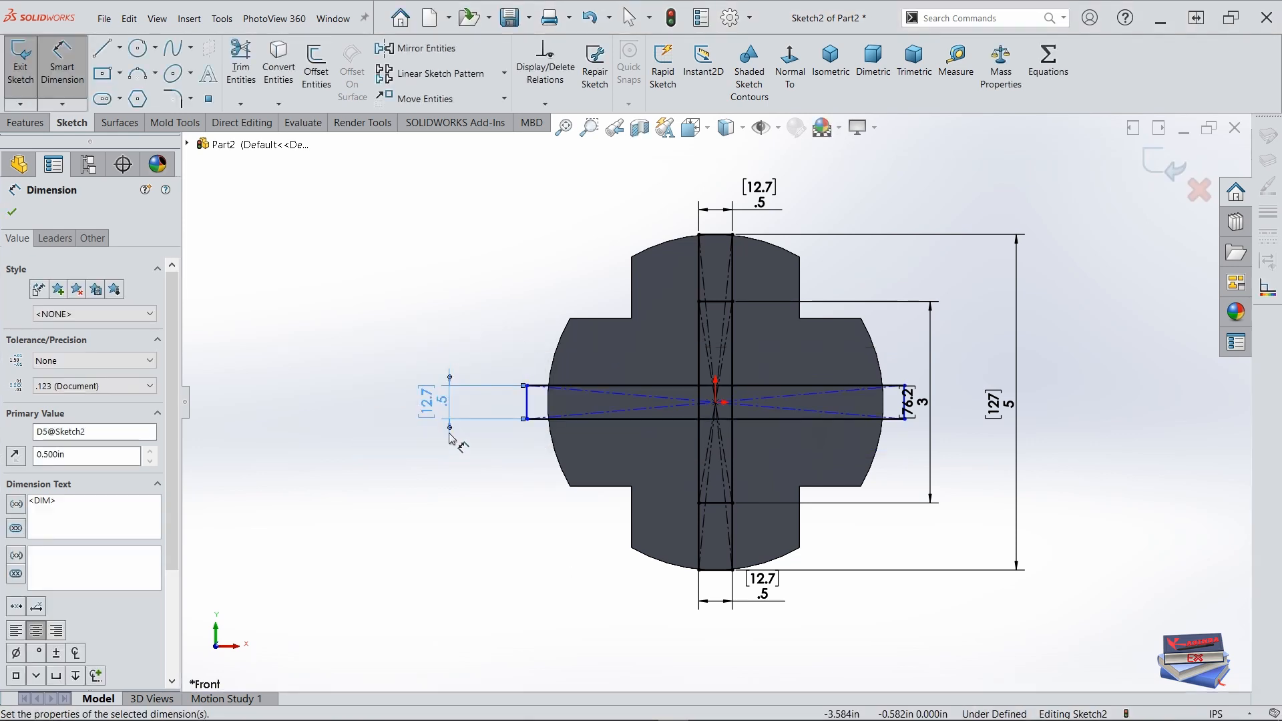
# Step: Dimension the length of the horizontal rectangle between its short ends and set it to 5 in
pyautogui.click(907, 409)
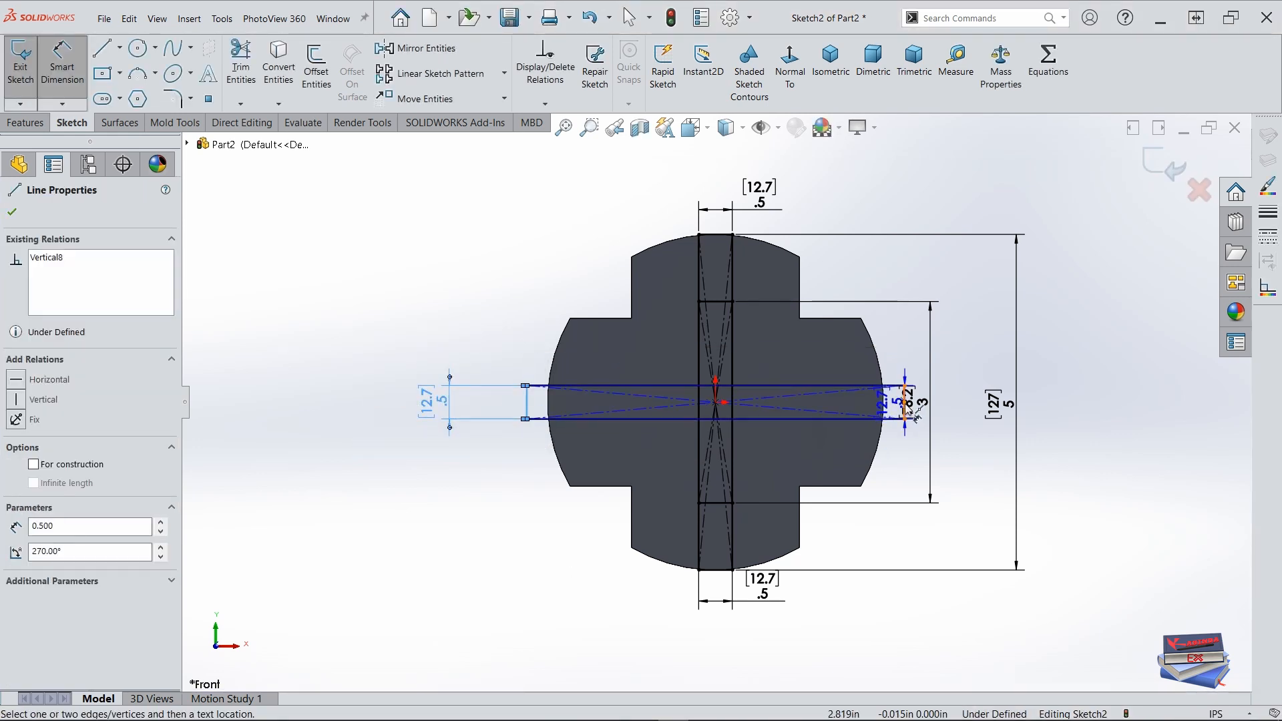
pyautogui.click(905, 405)
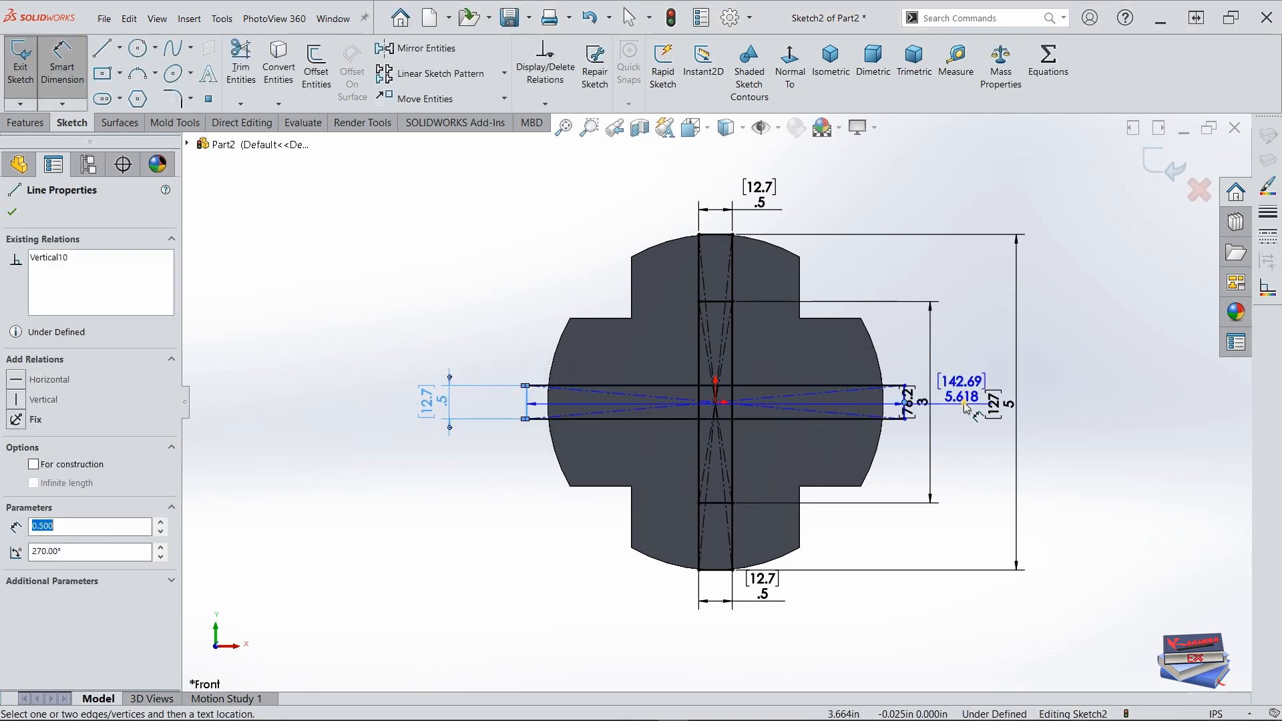
pyautogui.click(973, 352)
pyautogui.write('5.000in')
pyautogui.press('Return')
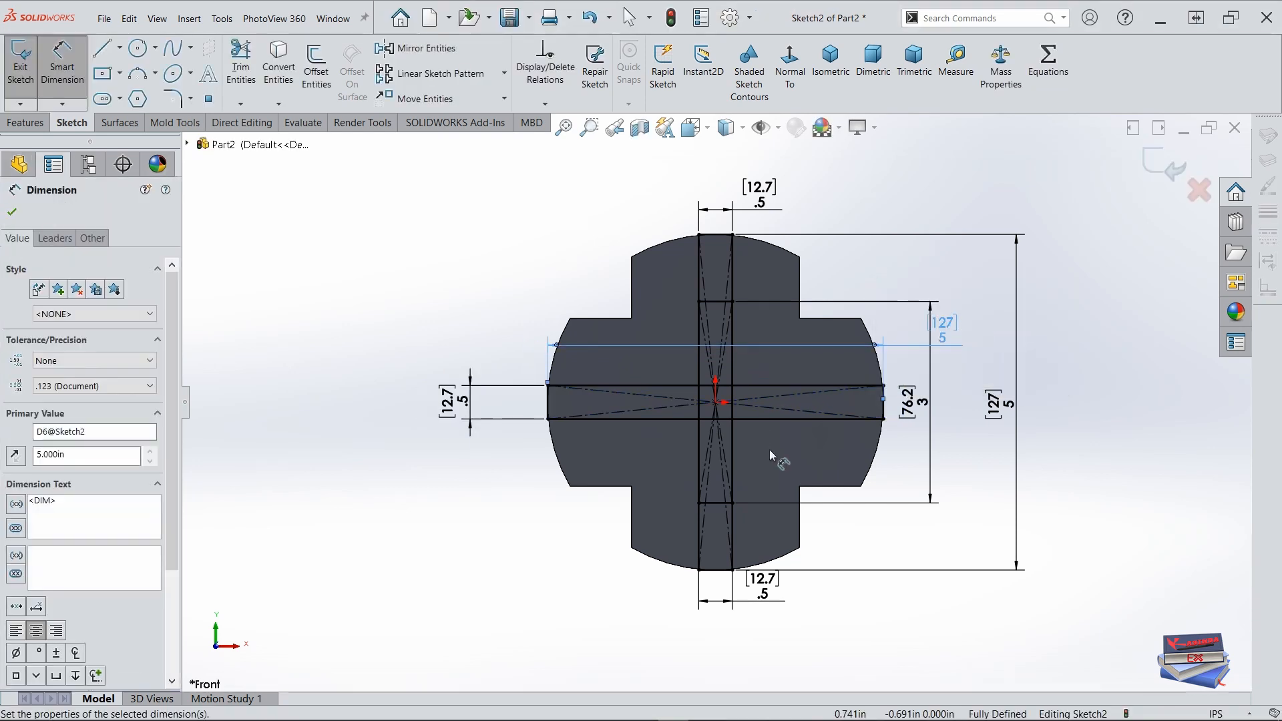
pyautogui.press('Escape')
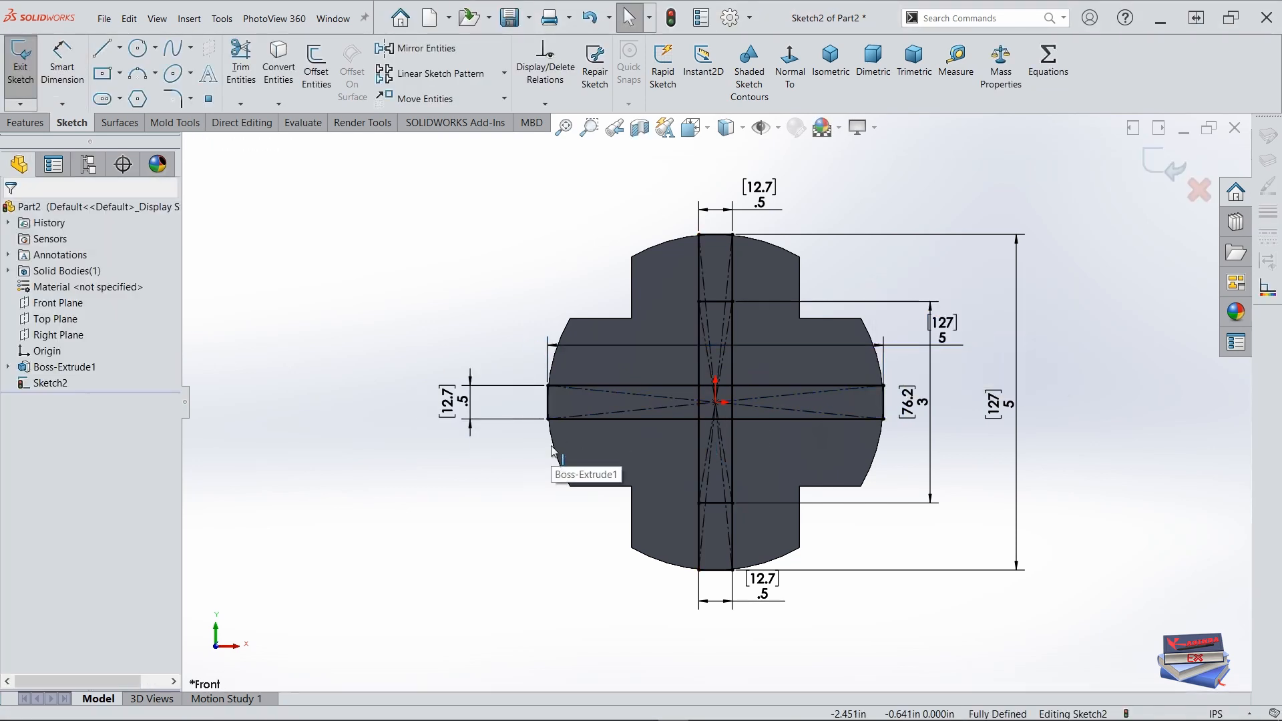
# Step: Draw a second horizontal center rectangle from the origin, about 3.15 in wide and 1.52 in high
pyautogui.click(102, 73)
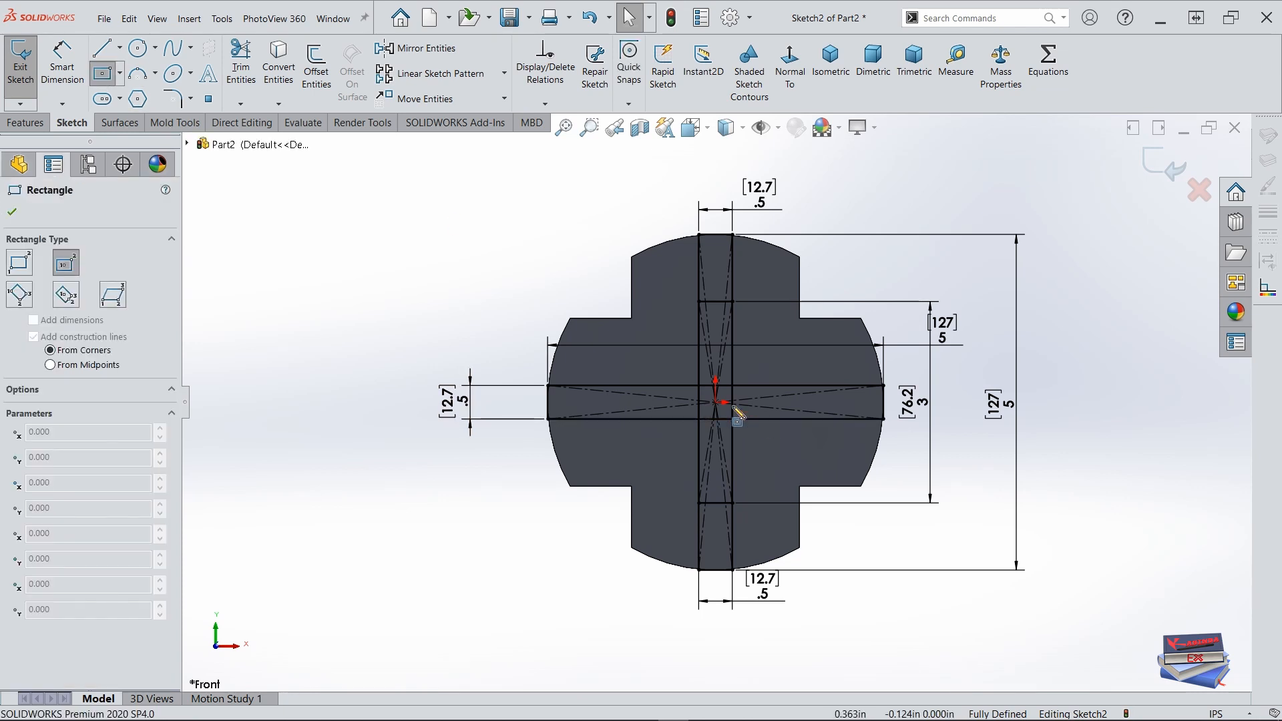
pyautogui.click(716, 403)
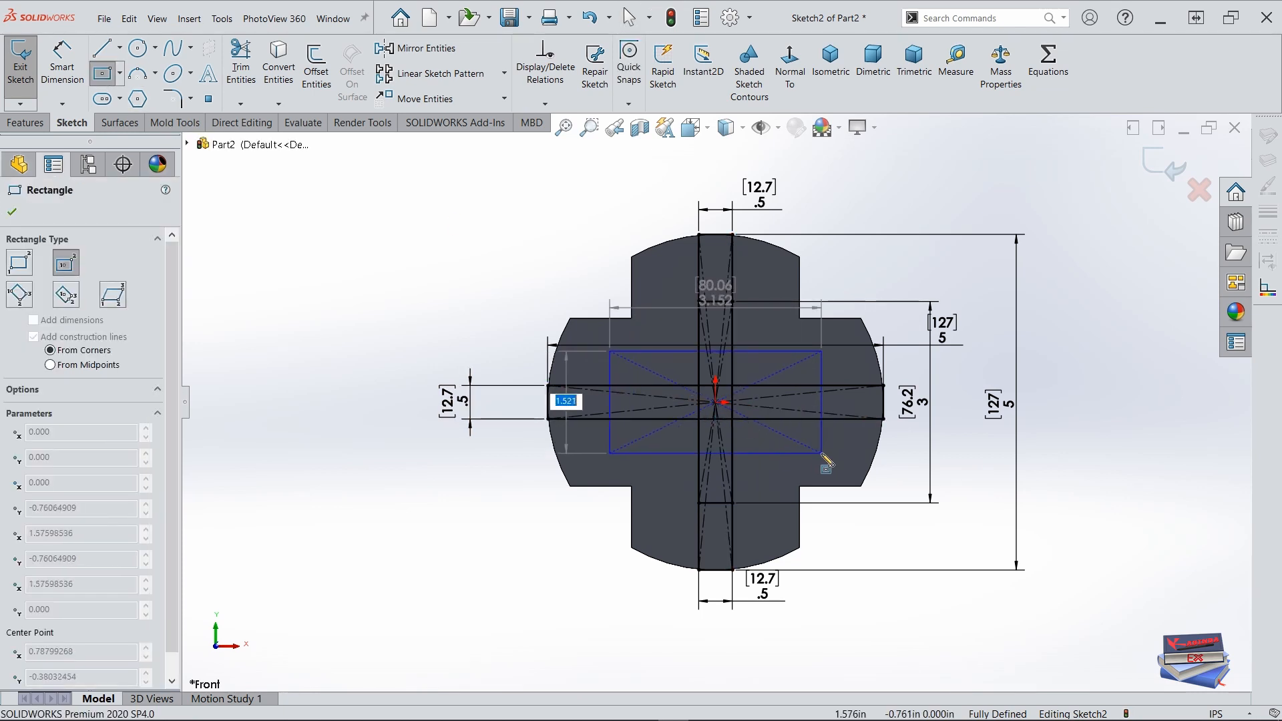
pyautogui.click(822, 453)
pyautogui.press('Escape')
# Step: Dimension the height of the second horizontal rectangle between its long sides and set it to 0.5 in
pyautogui.click(67, 60)
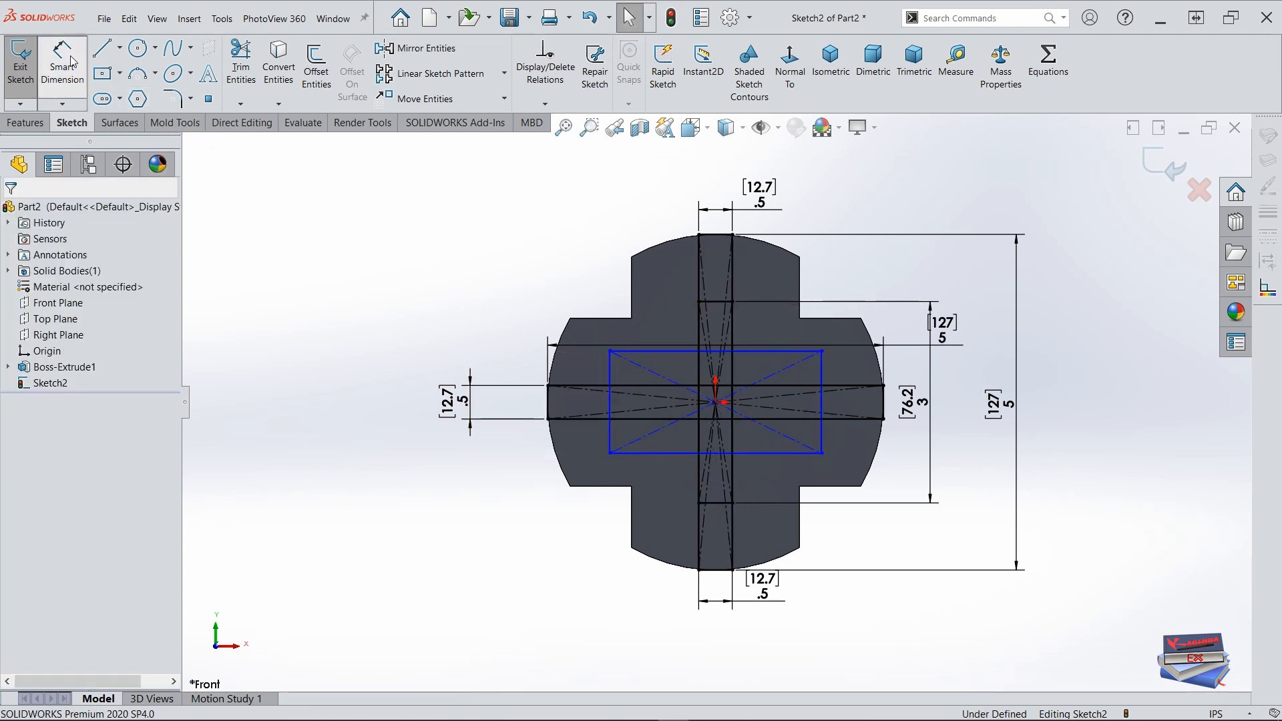
pyautogui.click(637, 352)
pyautogui.click(632, 453)
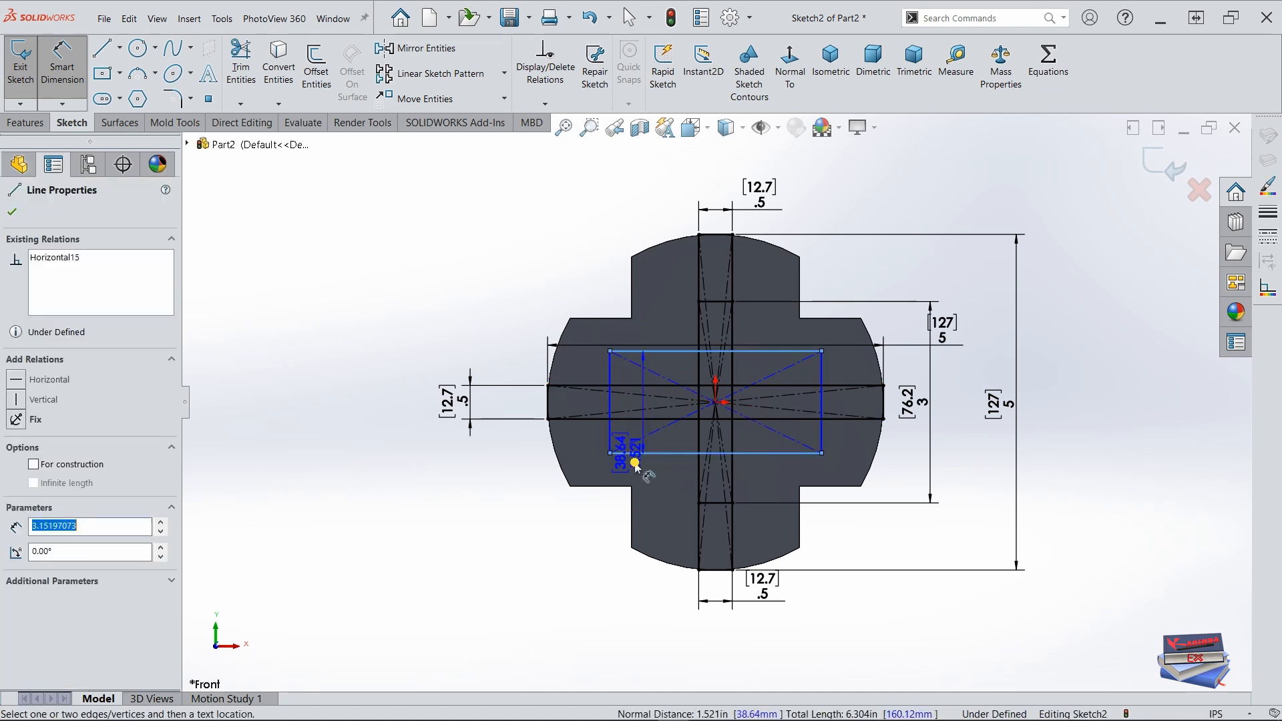
pyautogui.click(513, 581)
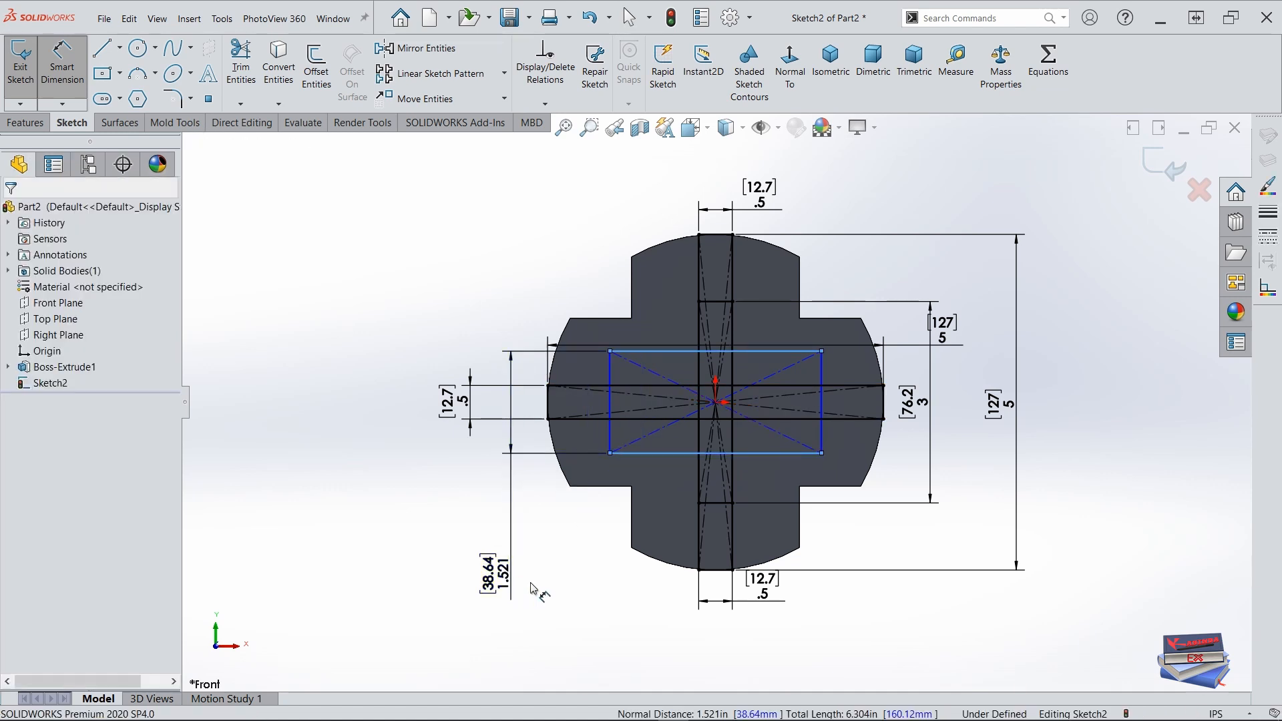
pyautogui.write('.5')
pyautogui.press('Return')
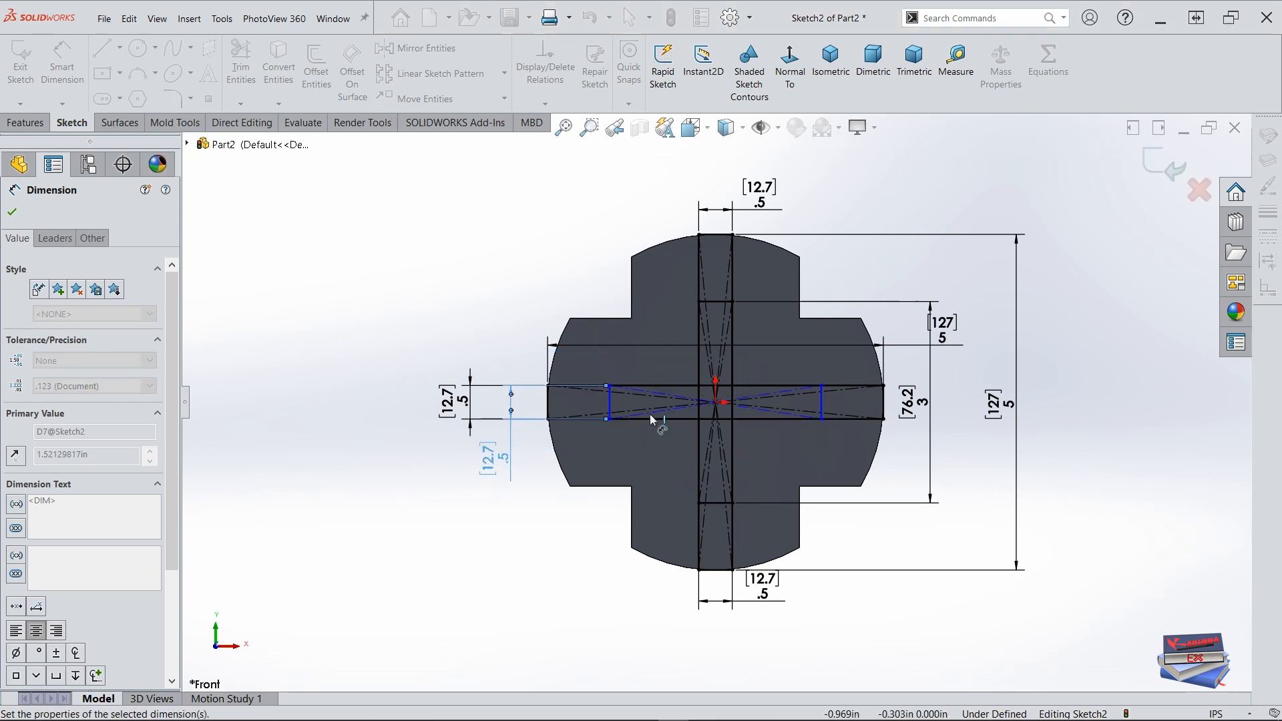
# Step: Dimension the length of the second horizontal rectangle between its short ends and set it to 5 in
pyautogui.click(612, 408)
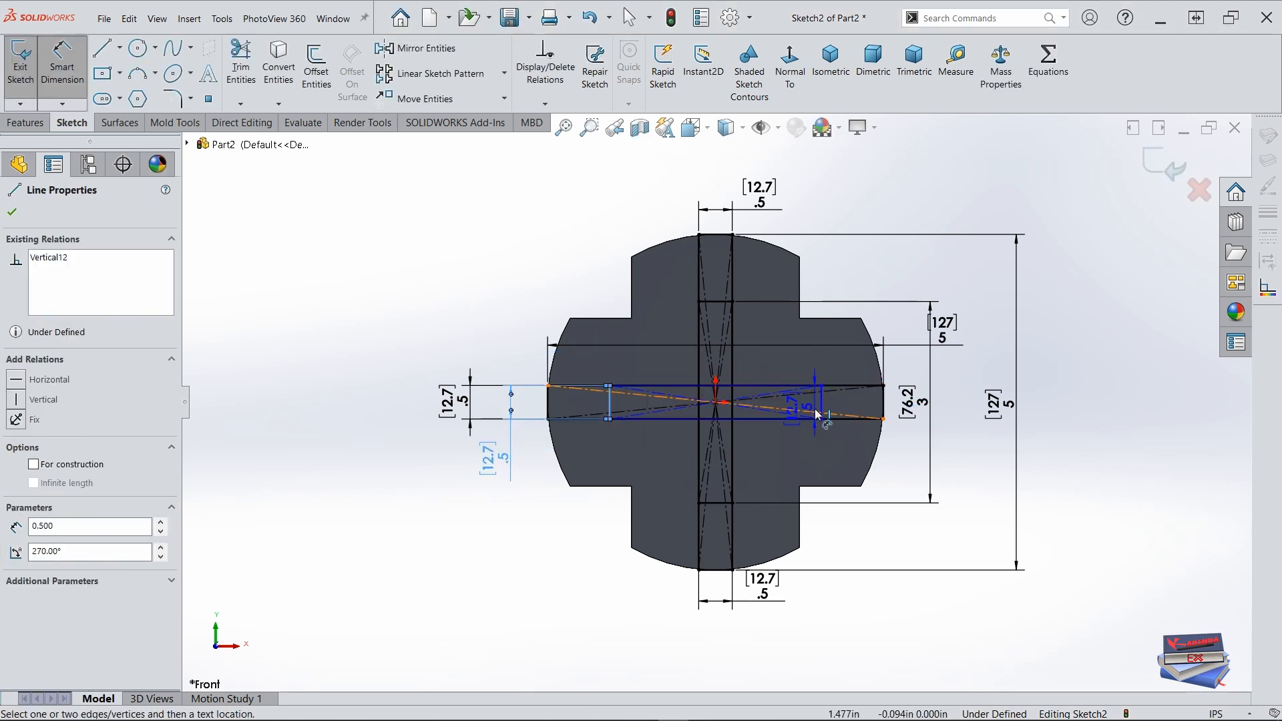
pyautogui.click(821, 401)
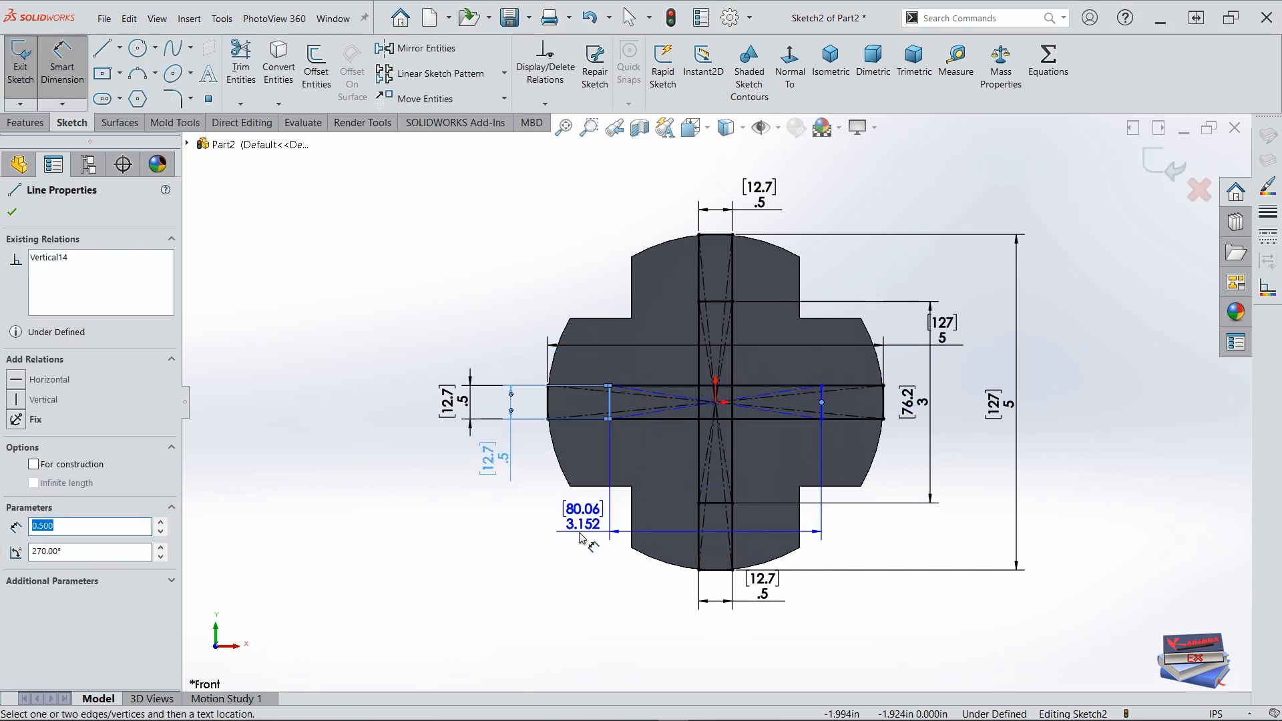
pyautogui.click(558, 540)
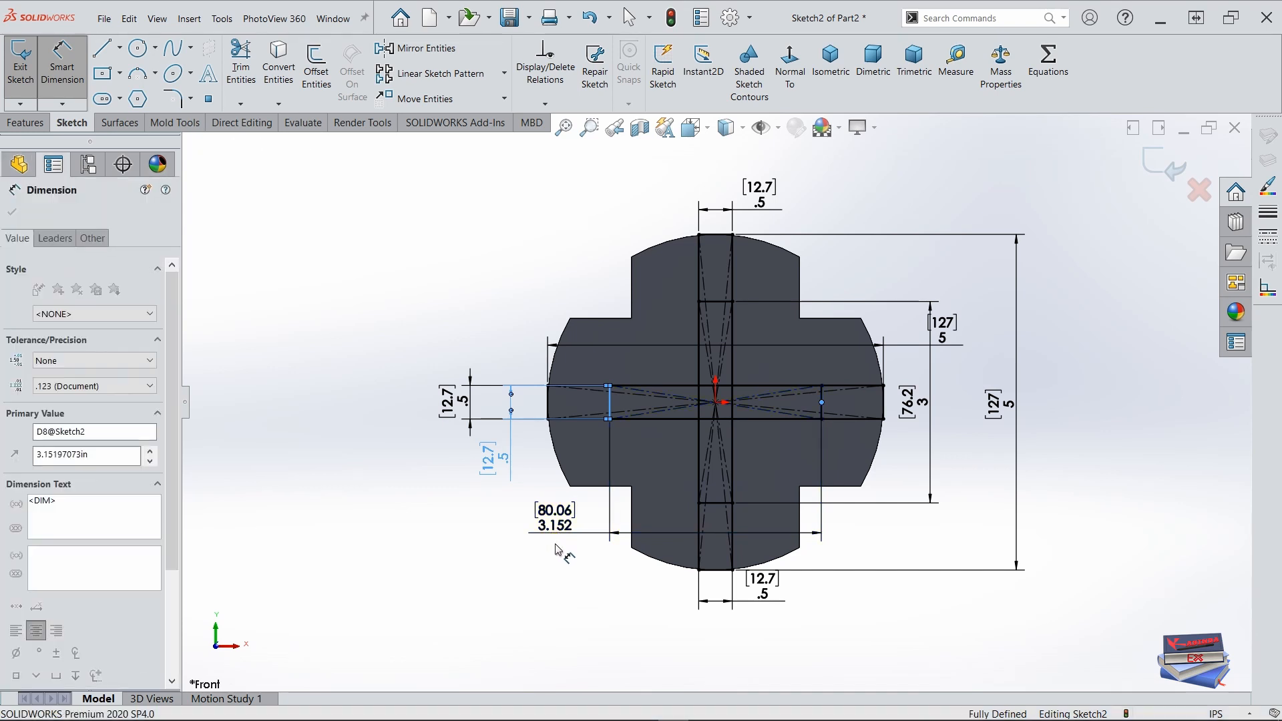
pyautogui.press('Return')
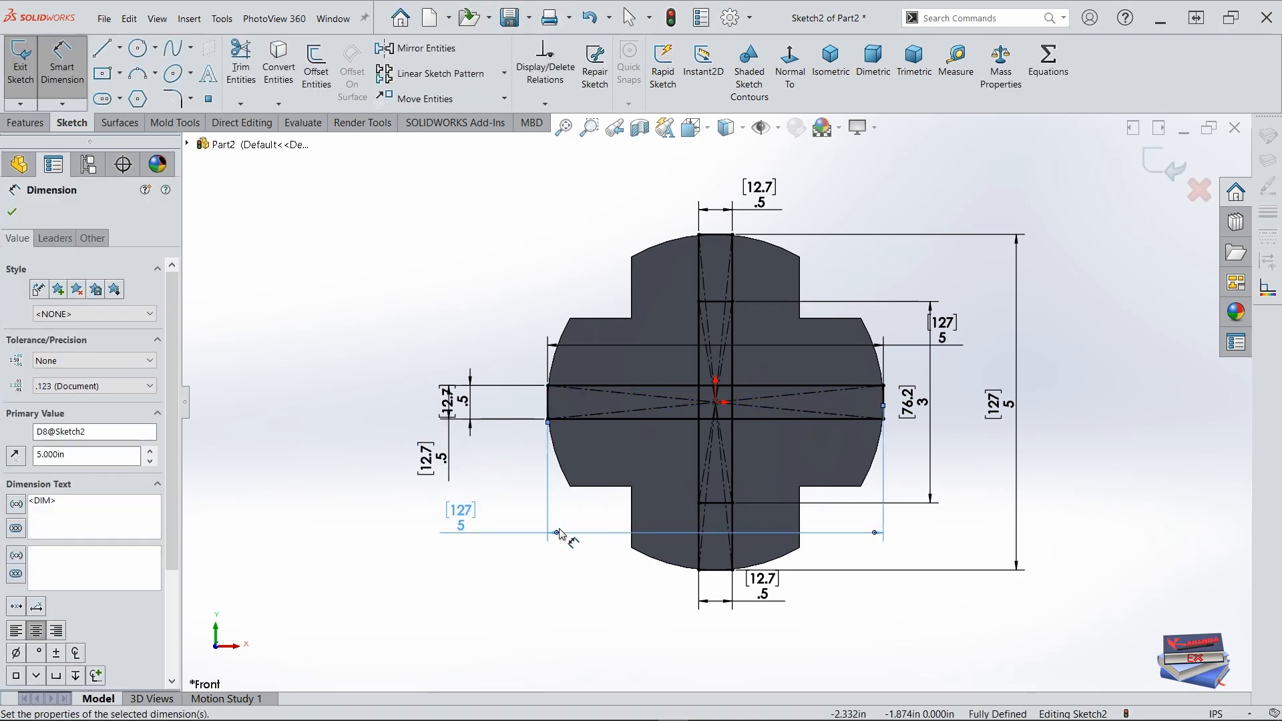
pyautogui.press('Escape')
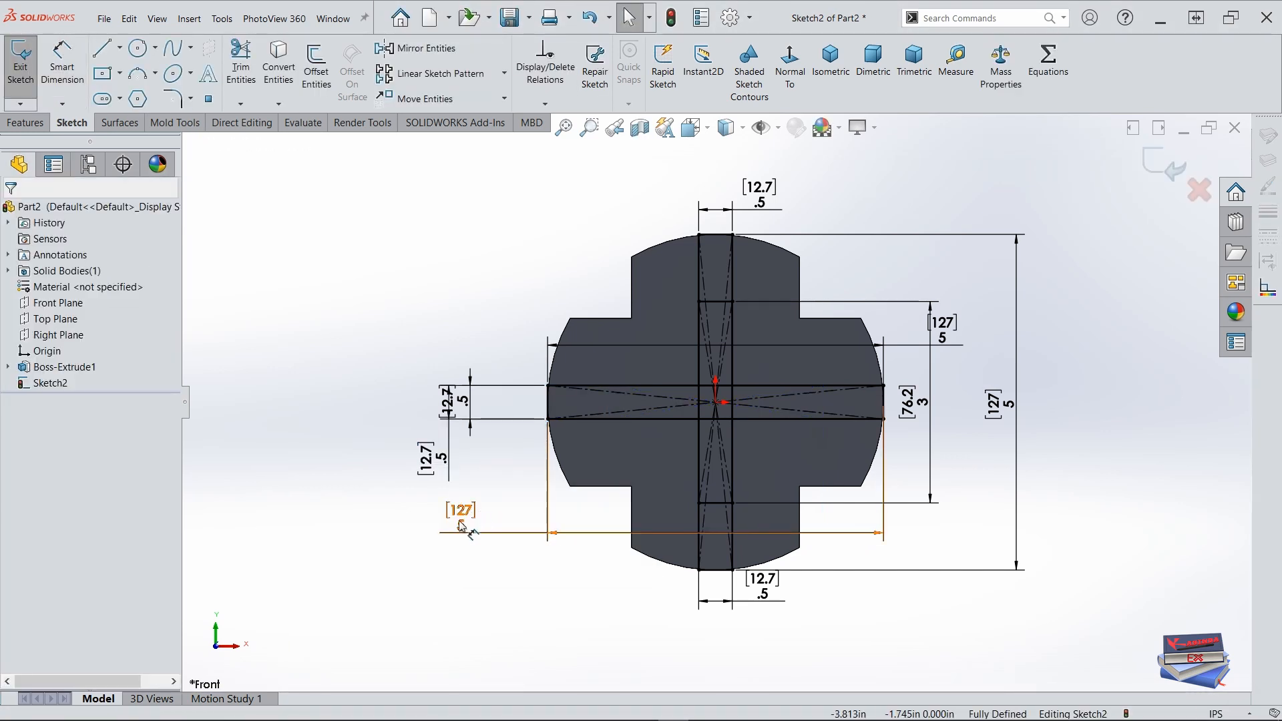
# Step: Set the length of the second horizontal rectangle to 3 in
pyautogui.doubleClick(458, 521)
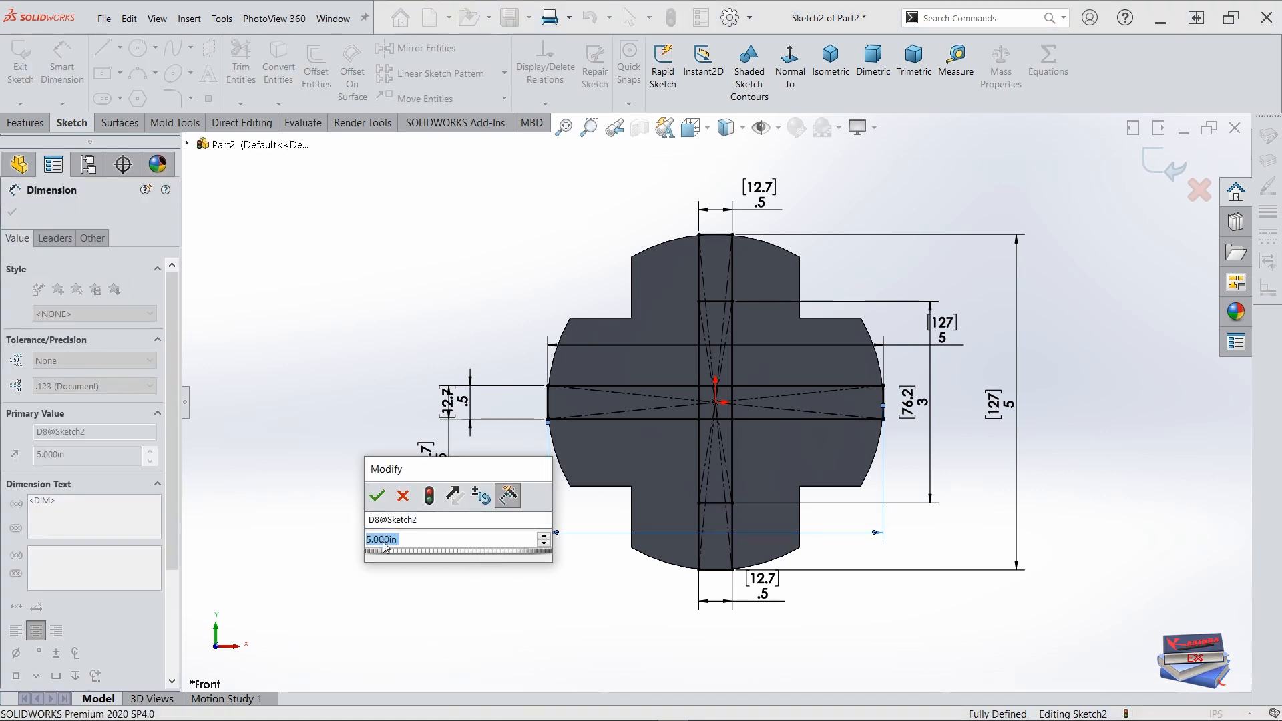
pyautogui.write('3')
pyautogui.press('Return')
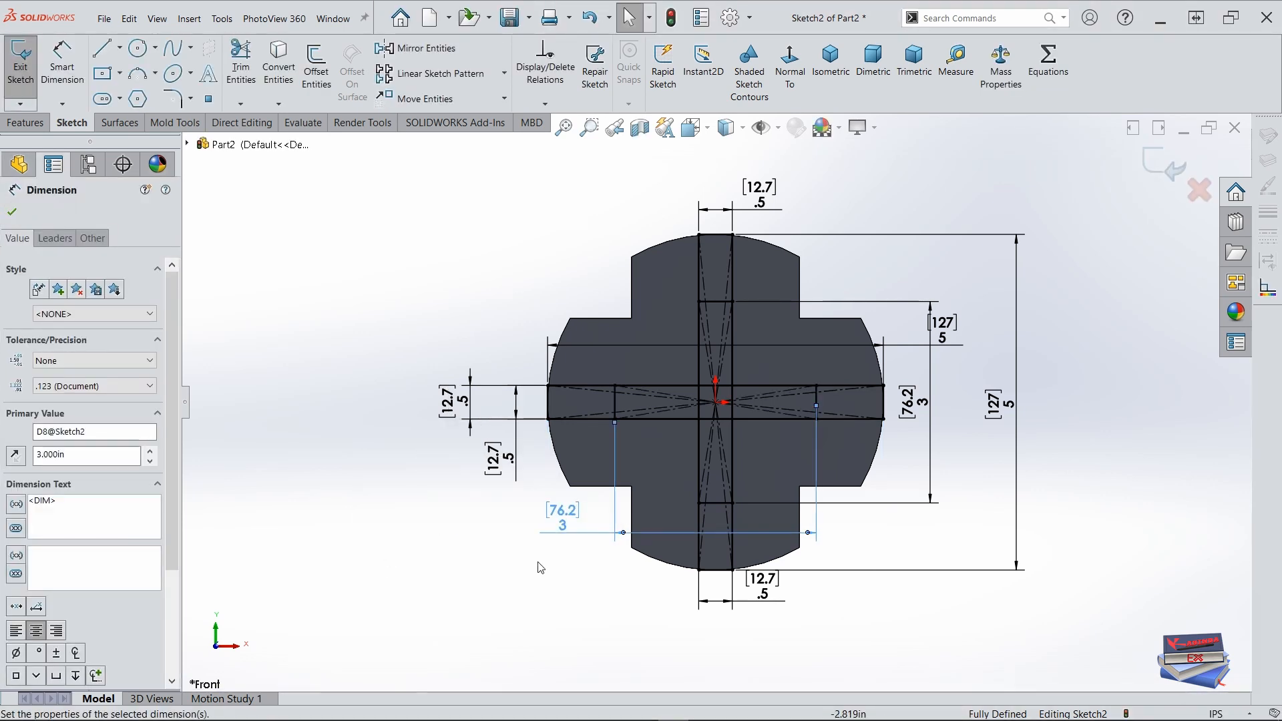
pyautogui.click(548, 552)
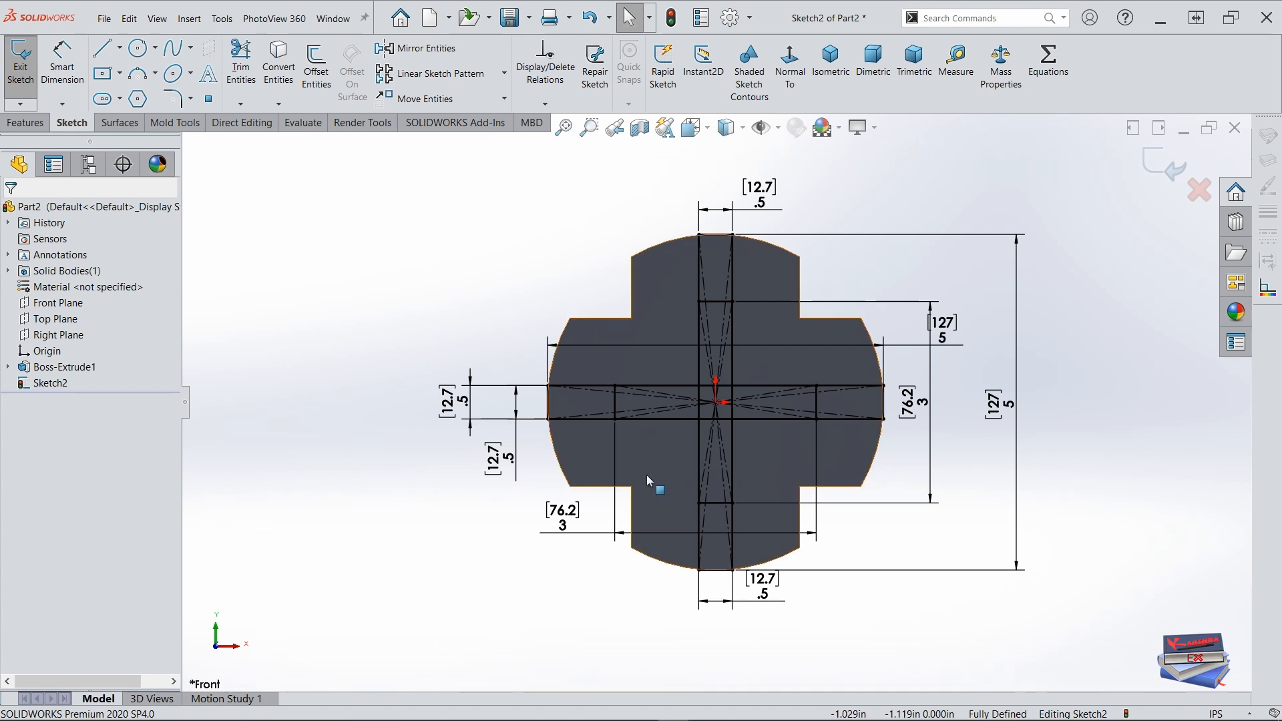
# Step: Finish the slot sketch, clear the cut's selected contours, and set its end condition to Up To Next
pyautogui.click(1147, 165)
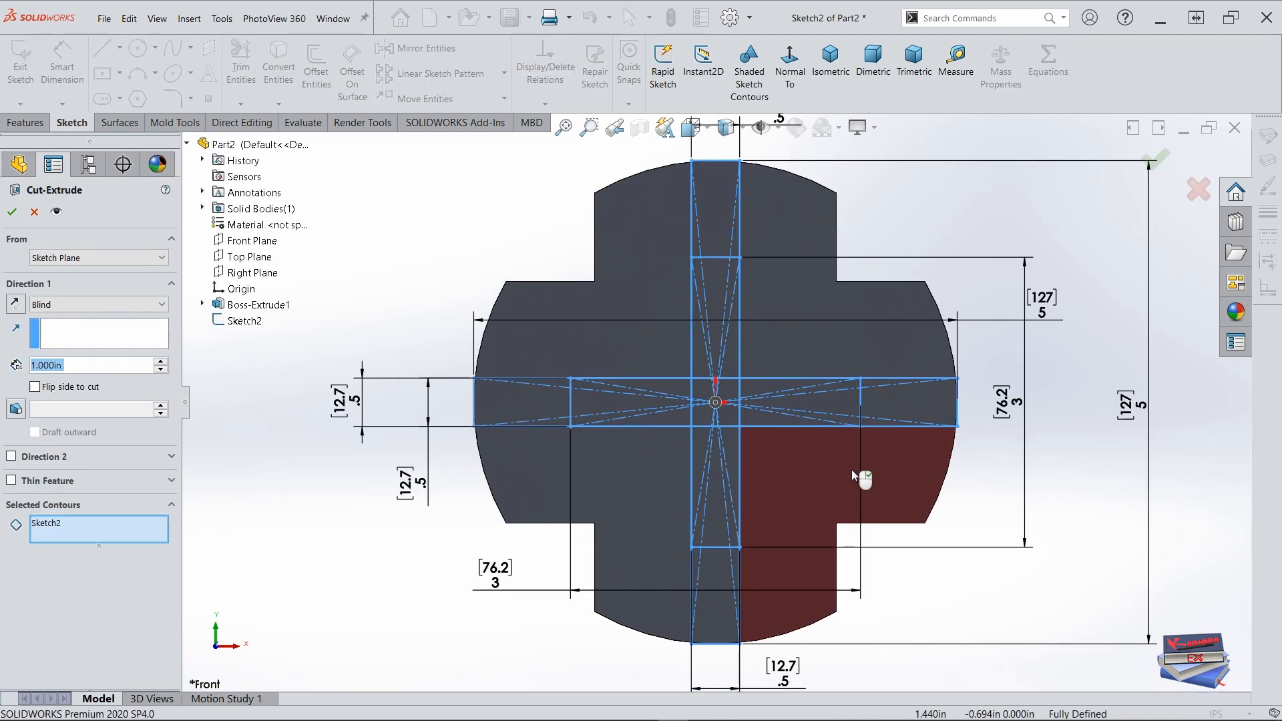
pyautogui.rightClick(56, 532)
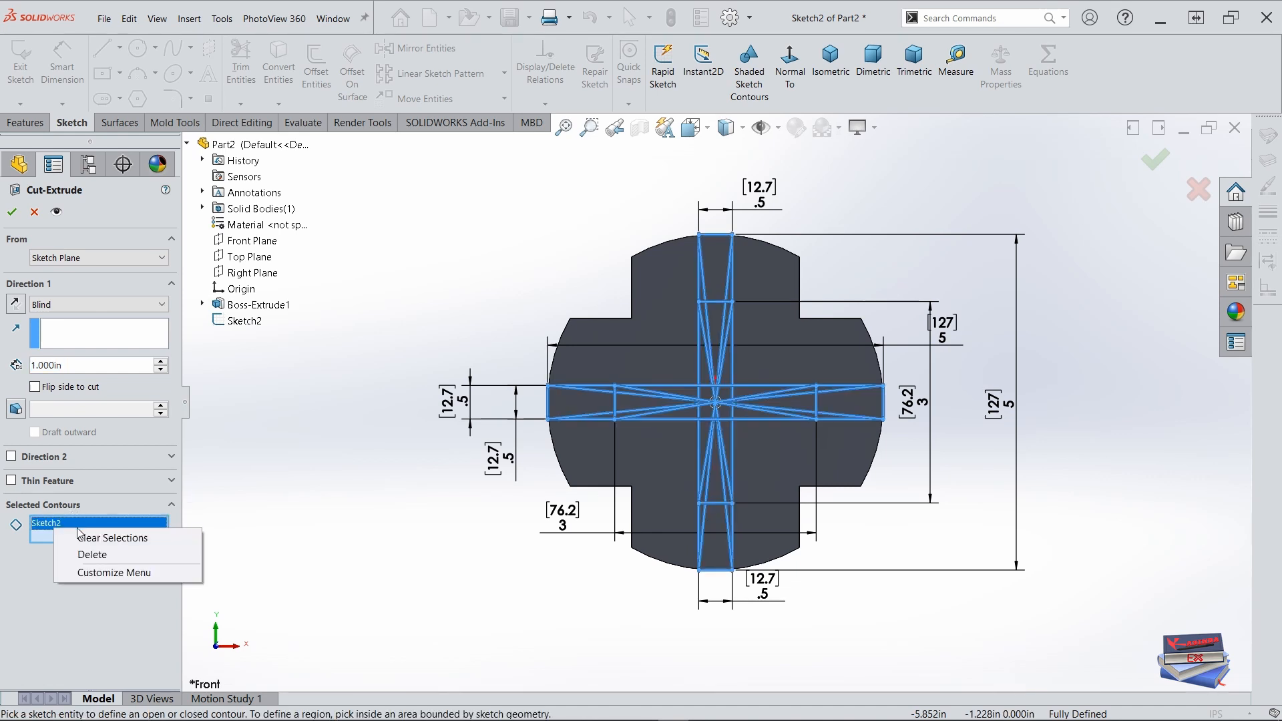
pyautogui.click(82, 536)
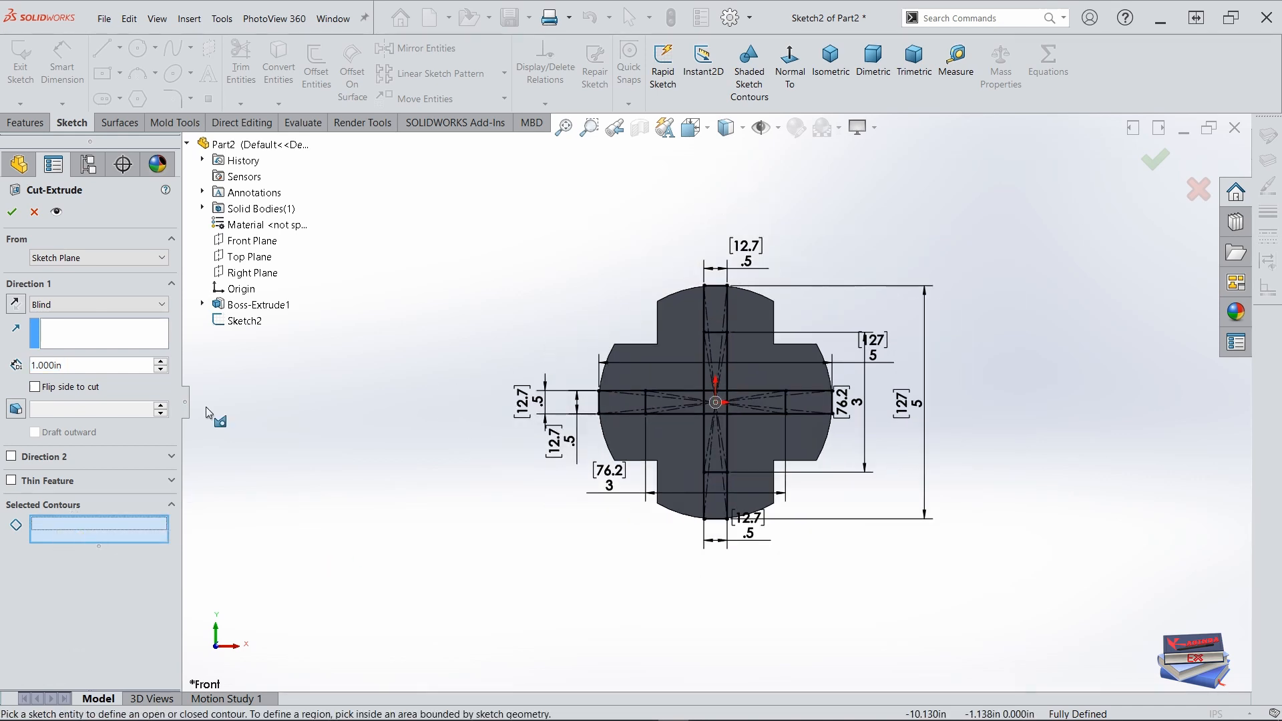
pyautogui.click(144, 305)
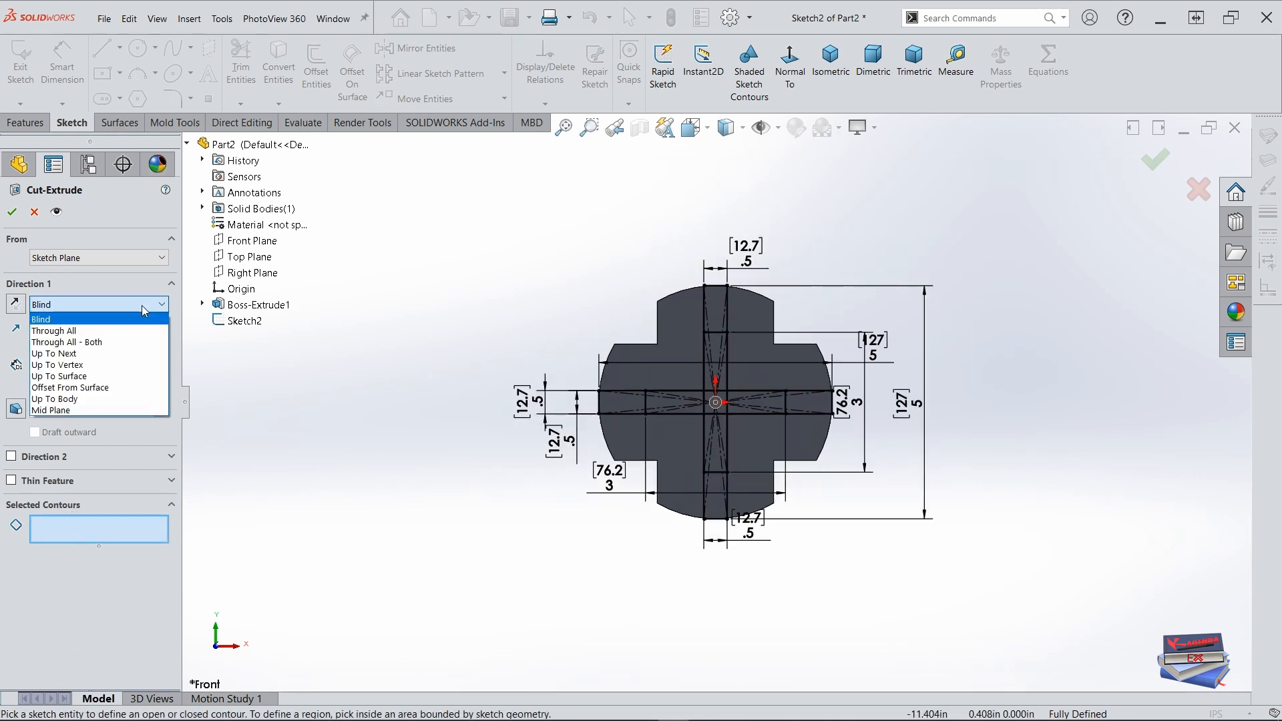
pyautogui.click(60, 353)
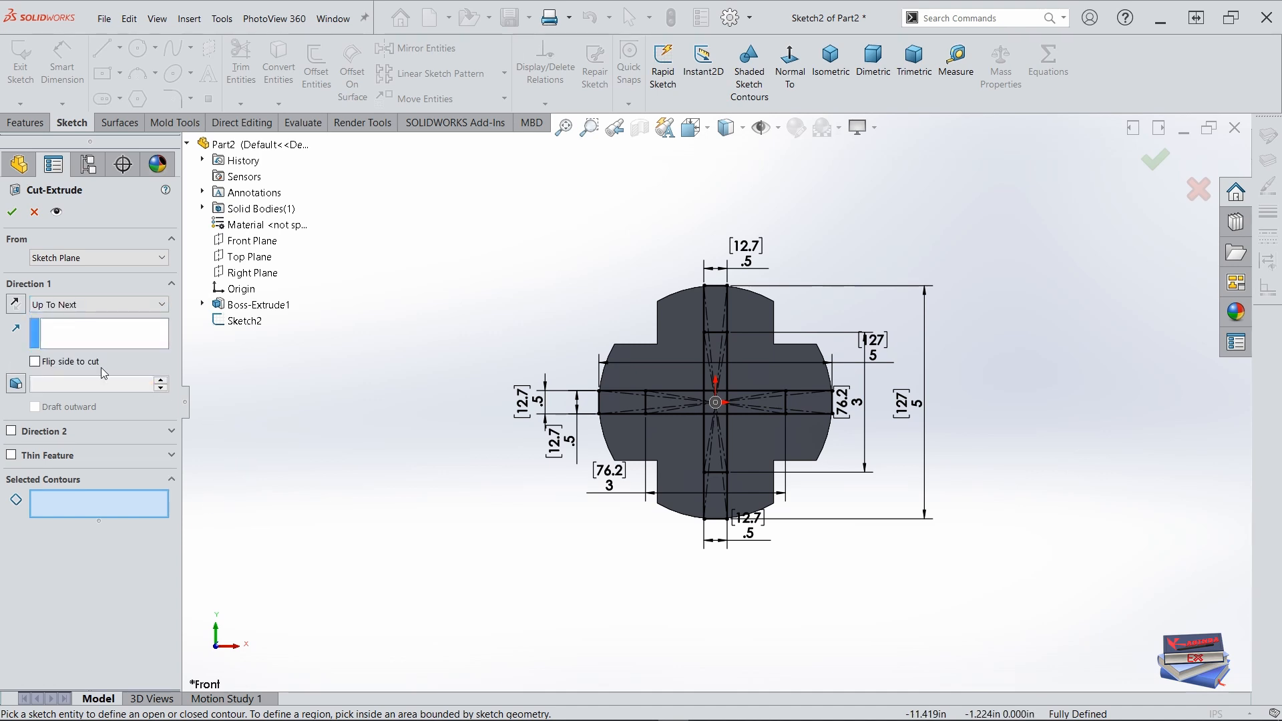
# Step: Assign the part's large back face as the direction reference of the cut
pyautogui.click(69, 335)
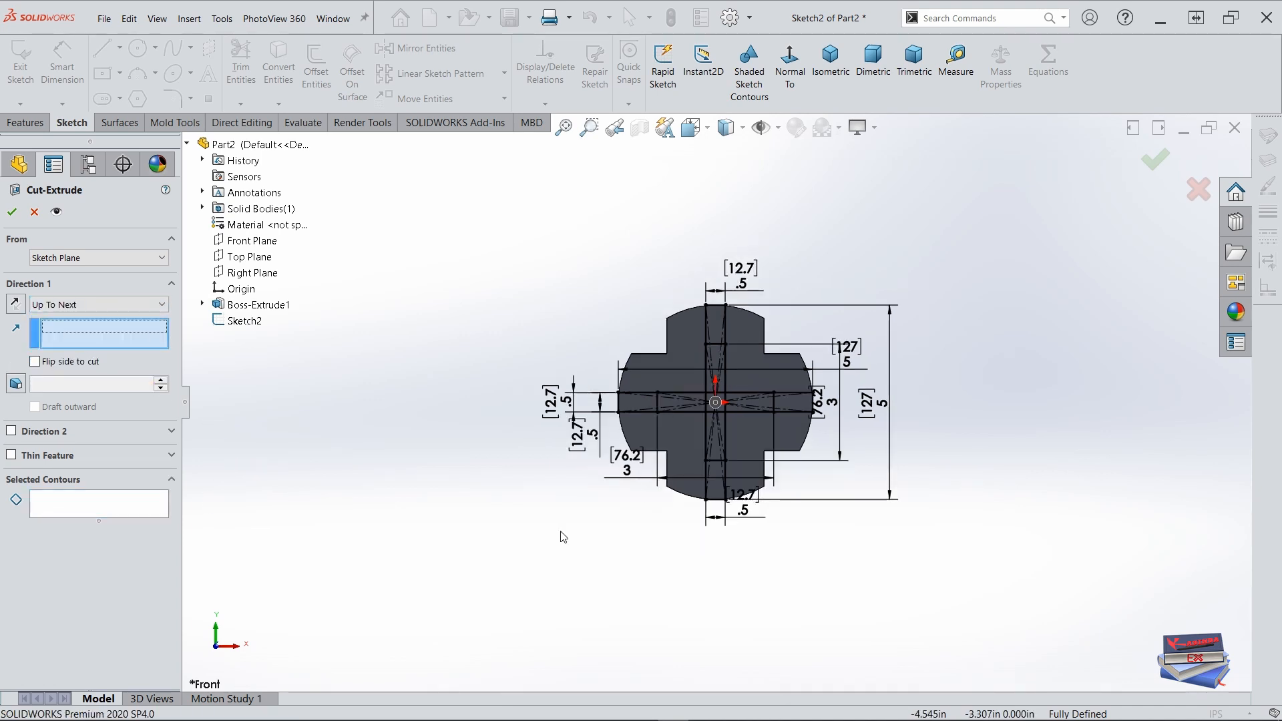
pyautogui.moveTo(561, 535)
pyautogui.mouseDown(button='middle')
pyautogui.moveTo(443, 535)
pyautogui.moveTo(419, 558)
pyautogui.mouseUp(button='middle')
pyautogui.click(730, 328)
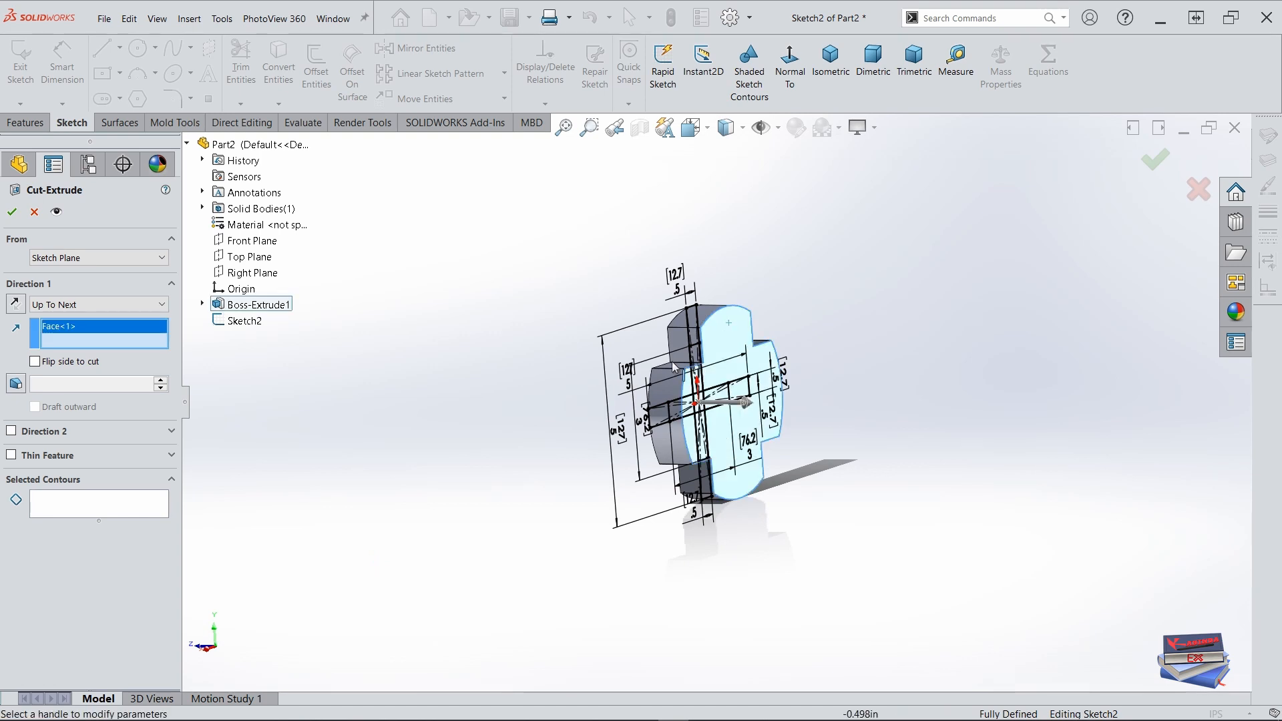
pyautogui.moveTo(506, 407); pyautogui.dragTo(675, 415, button='middle')
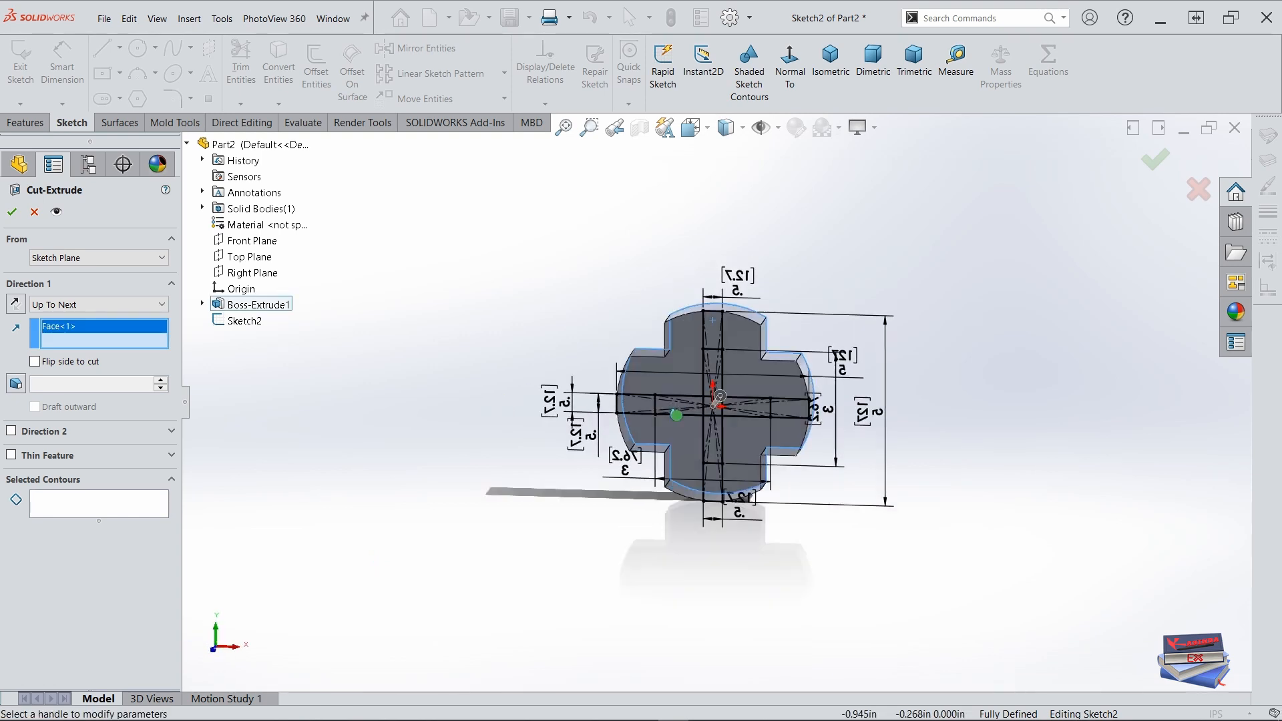
# Step: Cut the four outer end regions of the crossing rectangles, one in each arm of the cross, with Up To Next
pyautogui.click(81, 504)
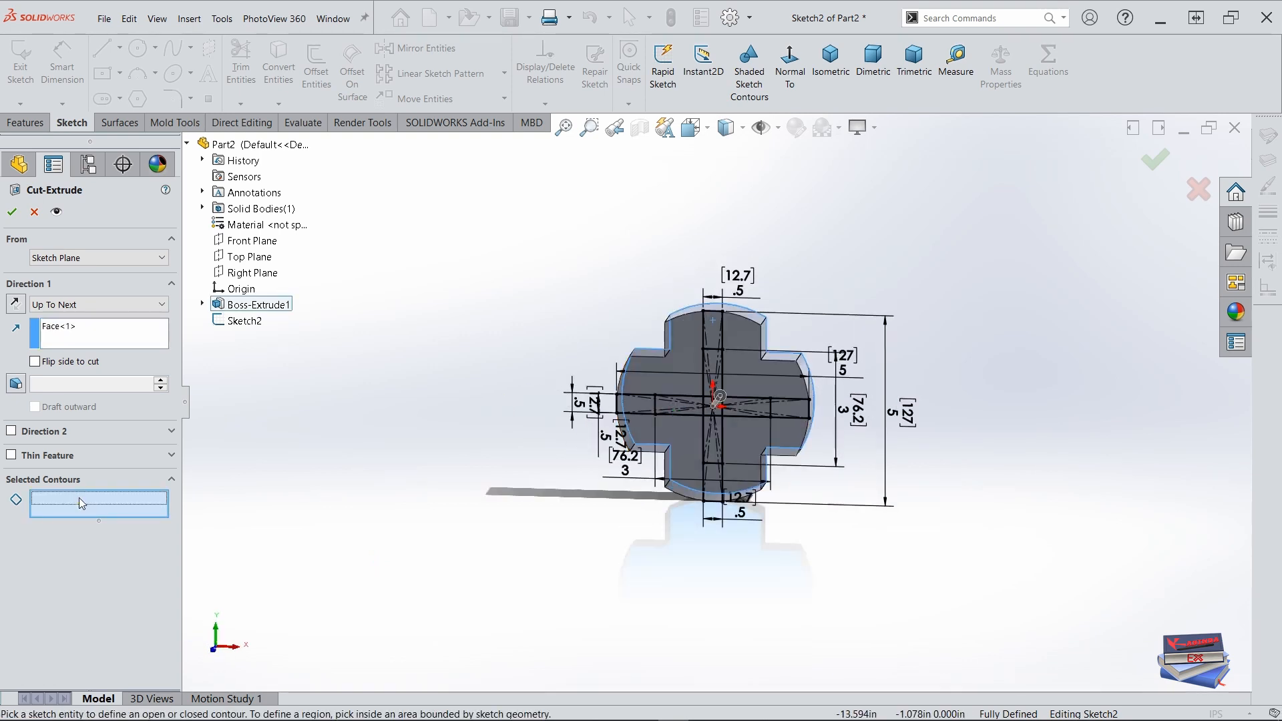
pyautogui.scroll(-3, 738, 346)
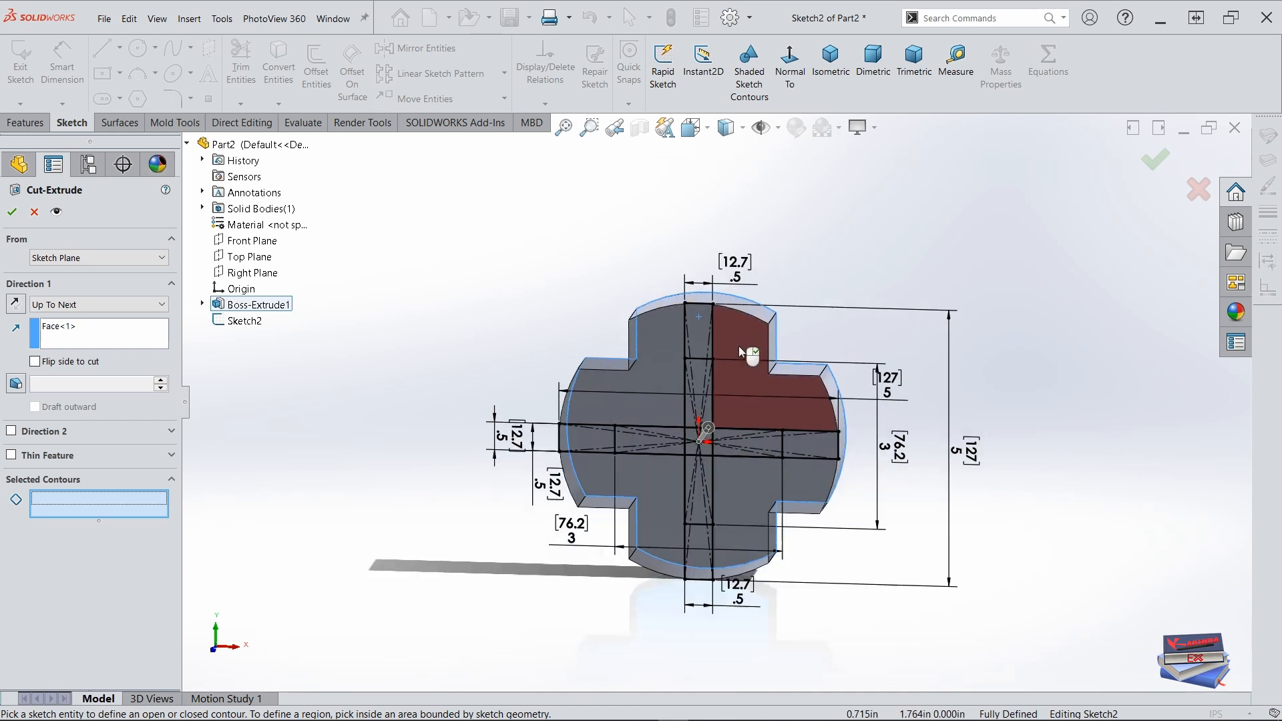
pyautogui.click(684, 338)
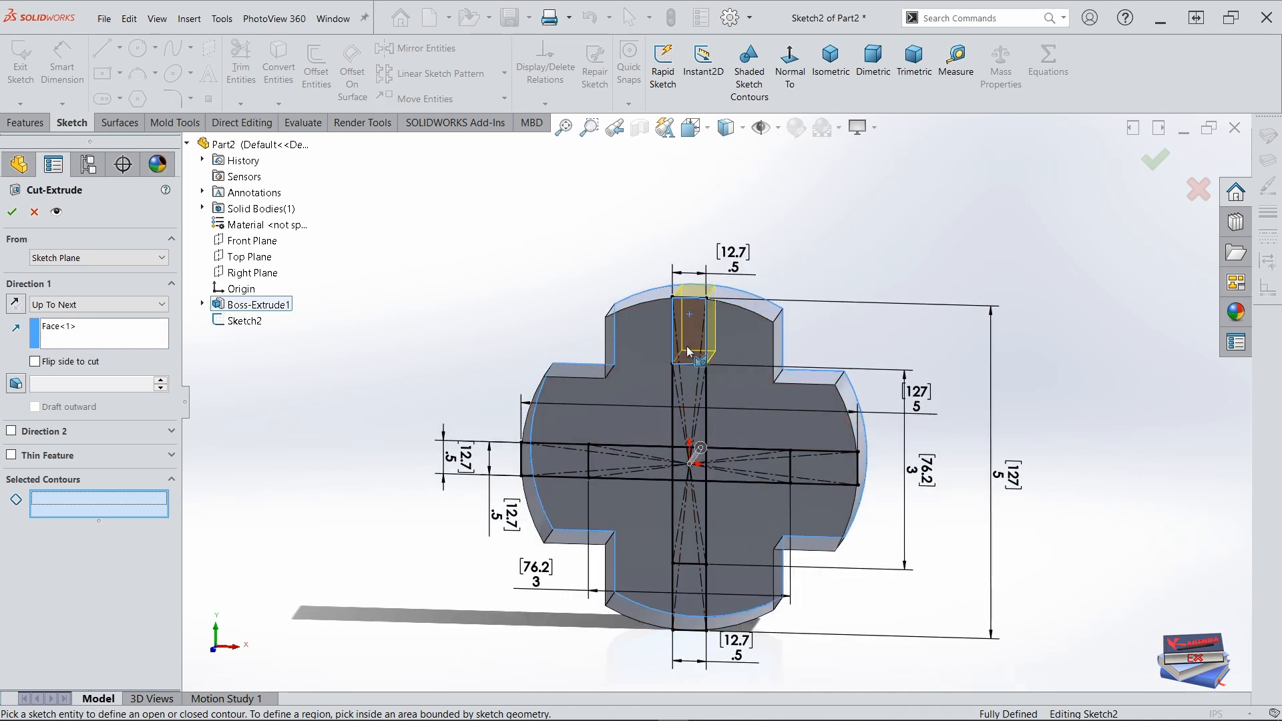
pyautogui.click(556, 465)
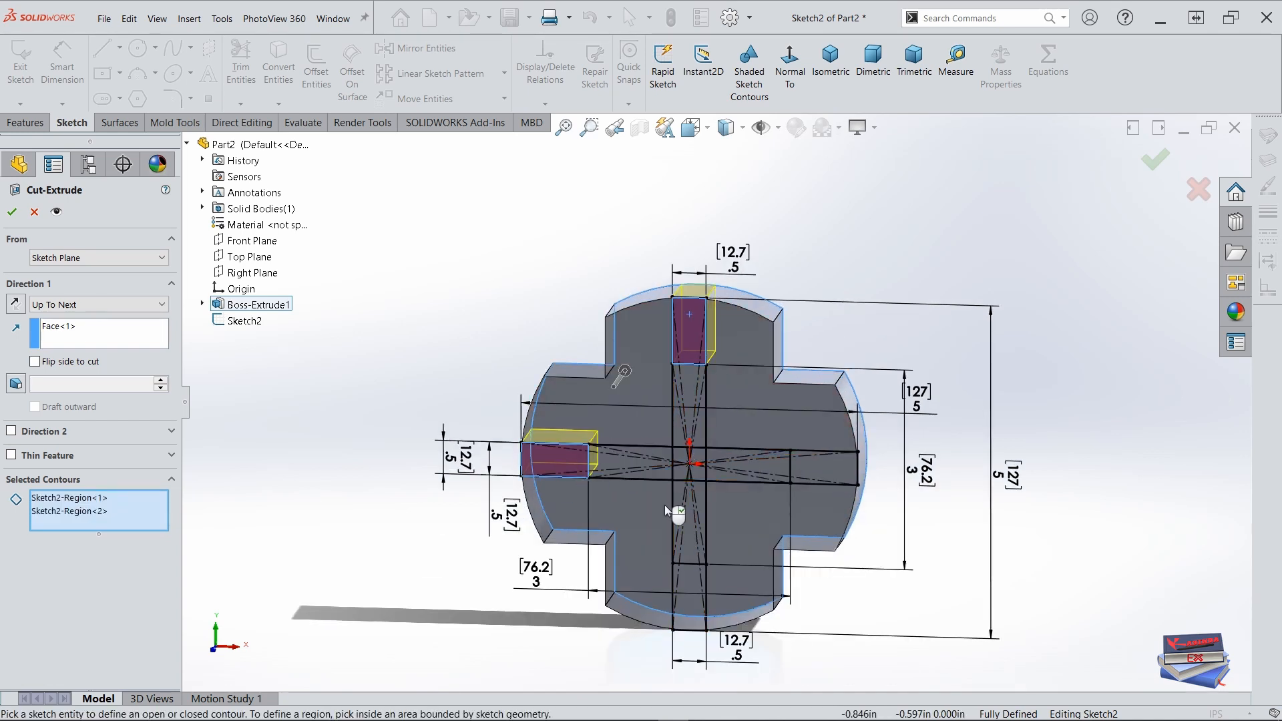
pyautogui.click(815, 473)
pyautogui.click(688, 588)
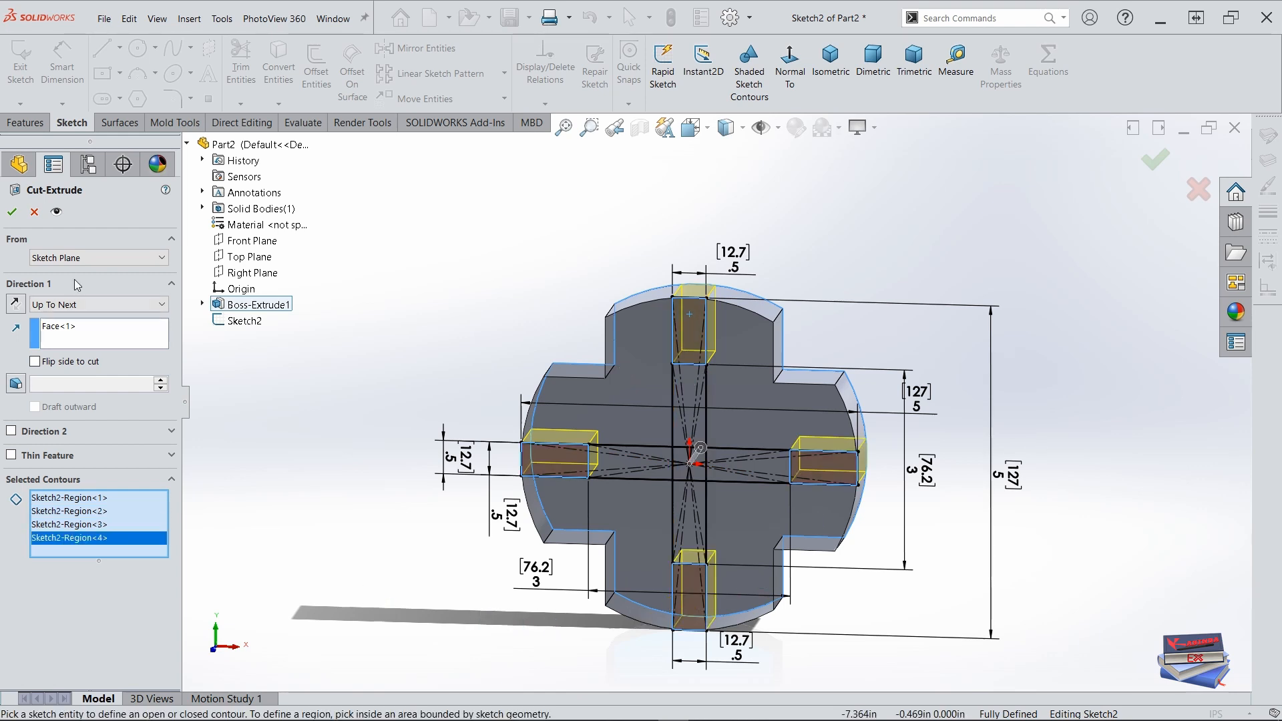
pyautogui.click(13, 213)
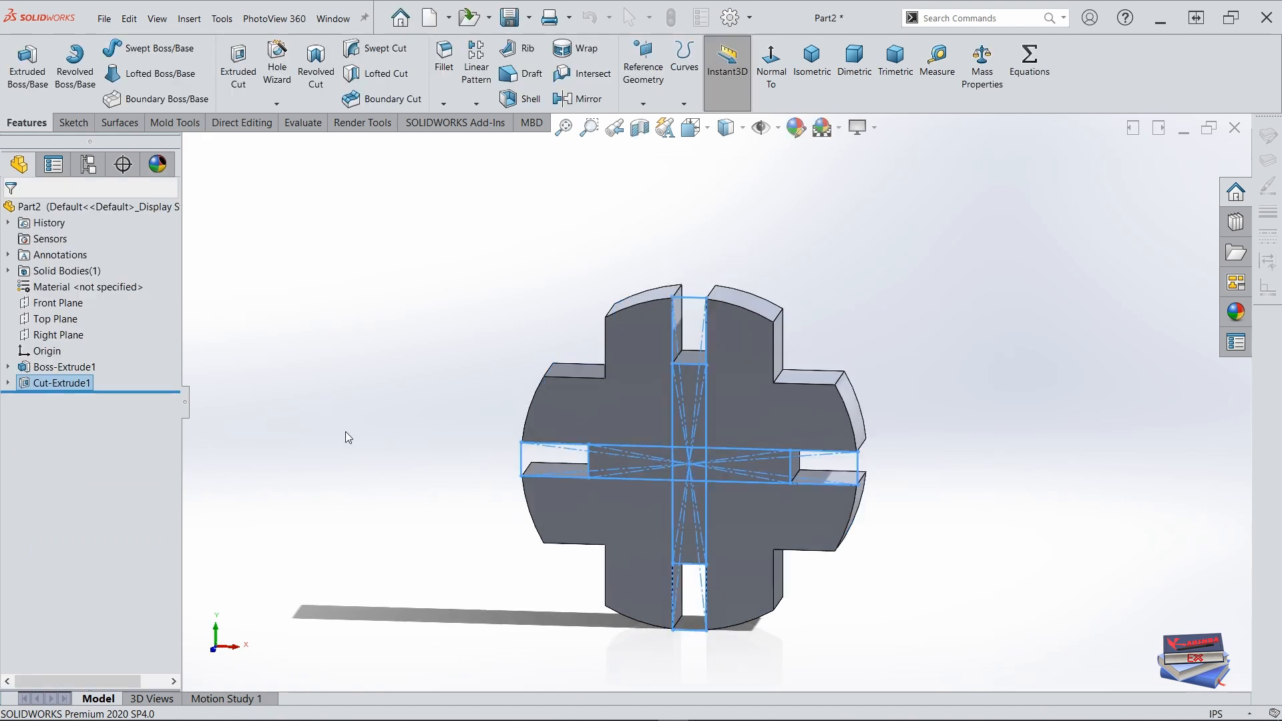
# Step: Start a new extruded-cut sketch on the part's front face and draw a circle about 1.43 in in diameter centered on the origin
pyautogui.moveTo(536, 508); pyautogui.dragTo(505, 499, button='middle')
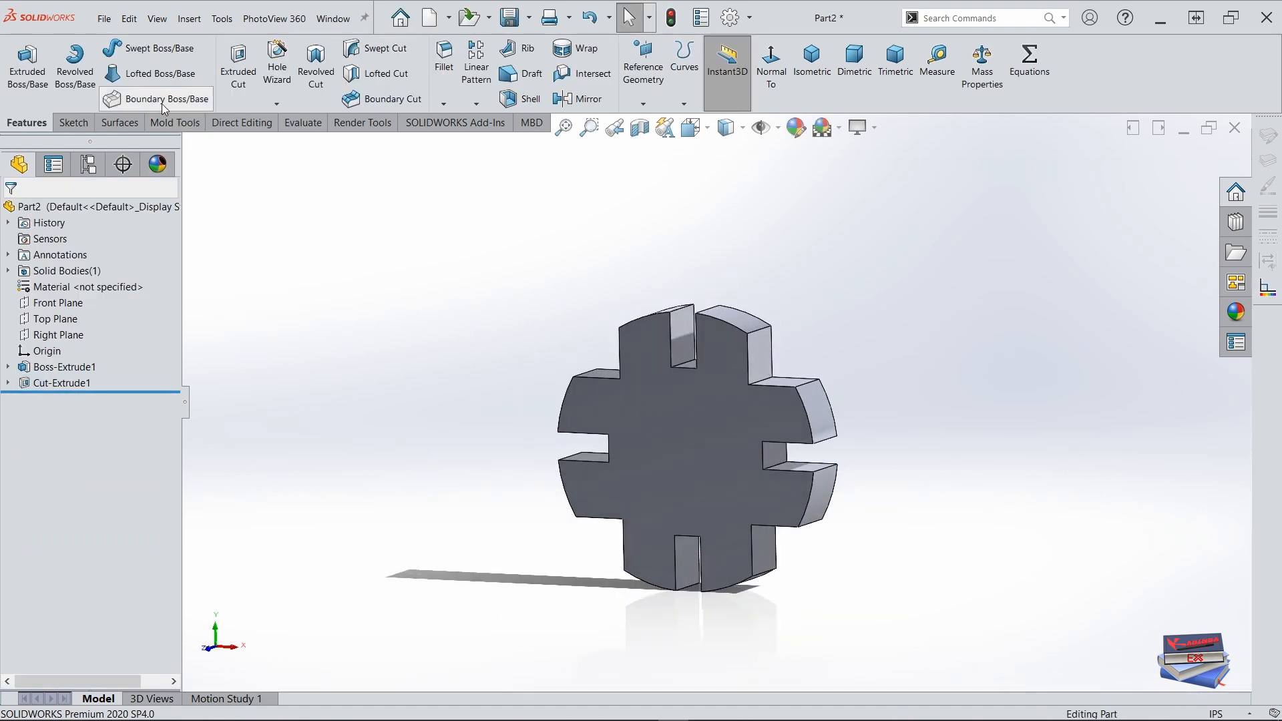
pyautogui.click(238, 67)
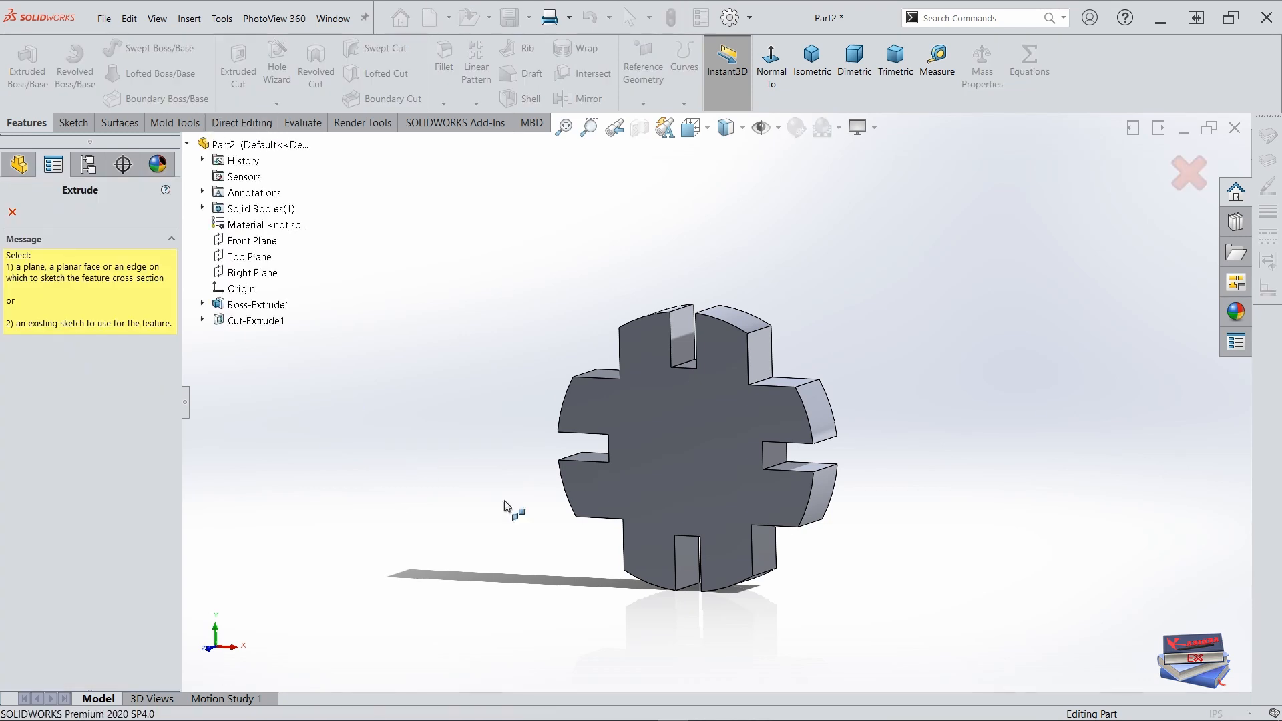
pyautogui.click(668, 448)
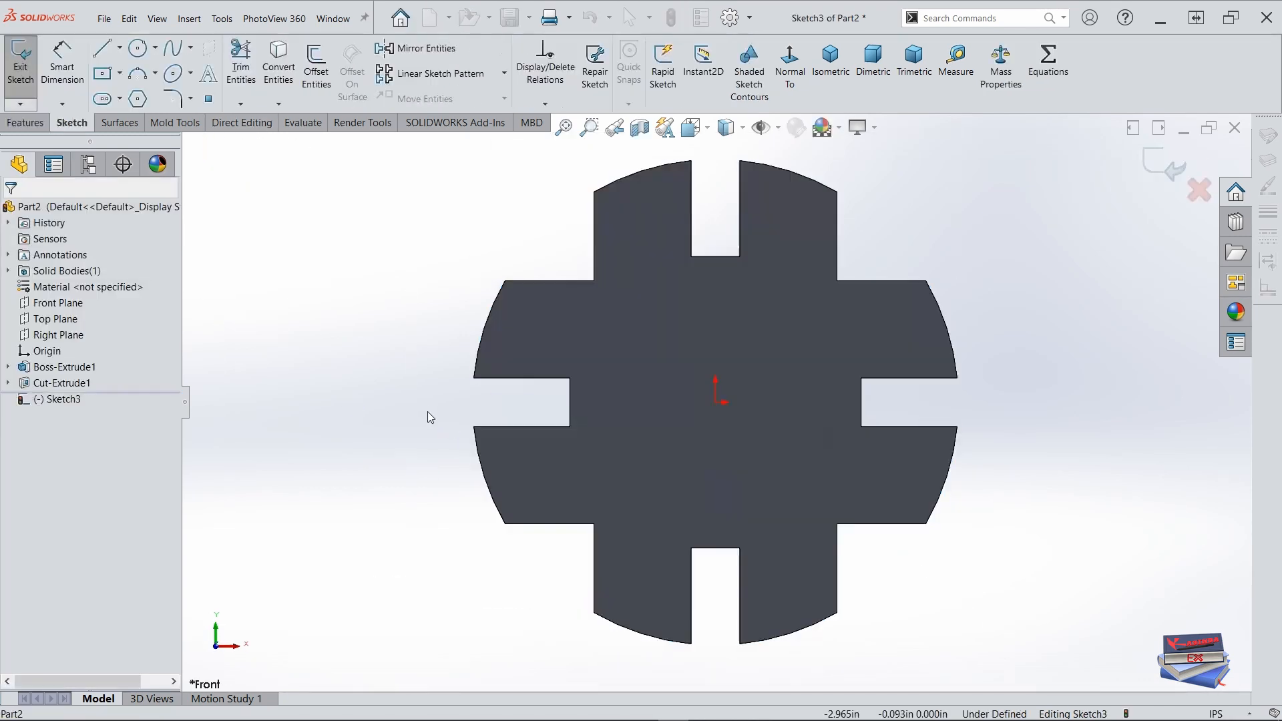
pyautogui.click(138, 48)
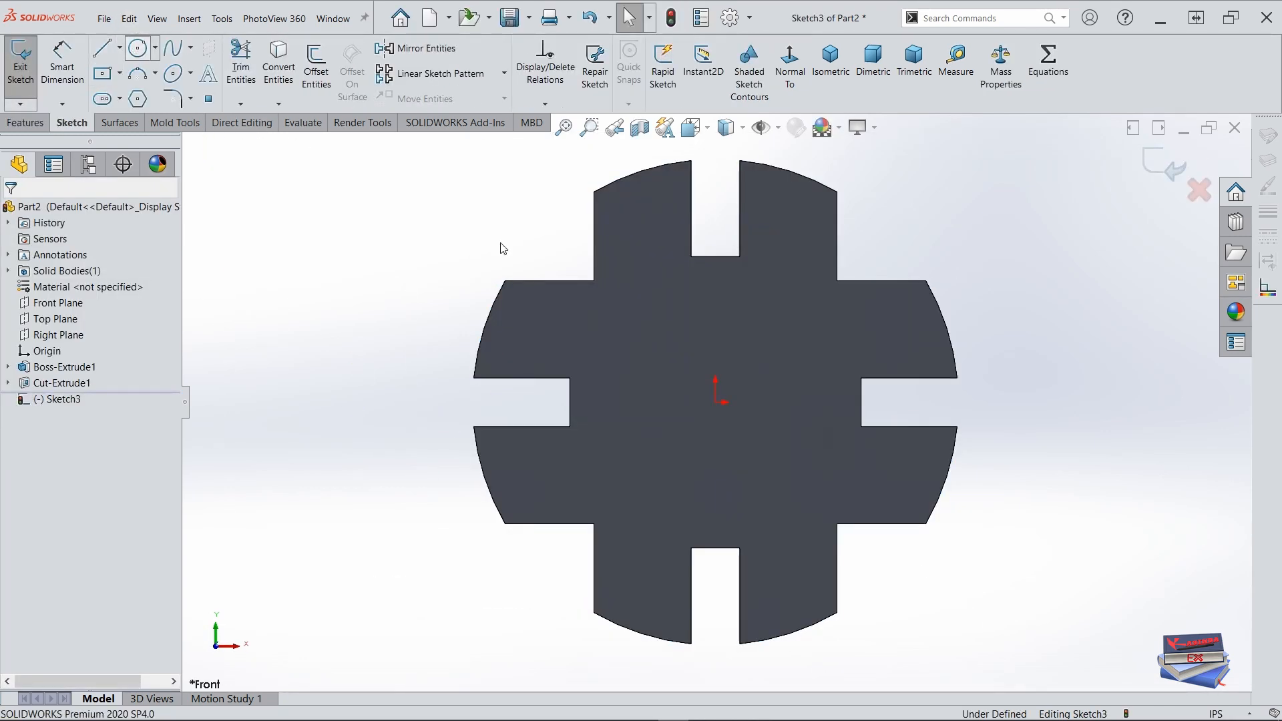
pyautogui.click(717, 403)
pyautogui.click(759, 458)
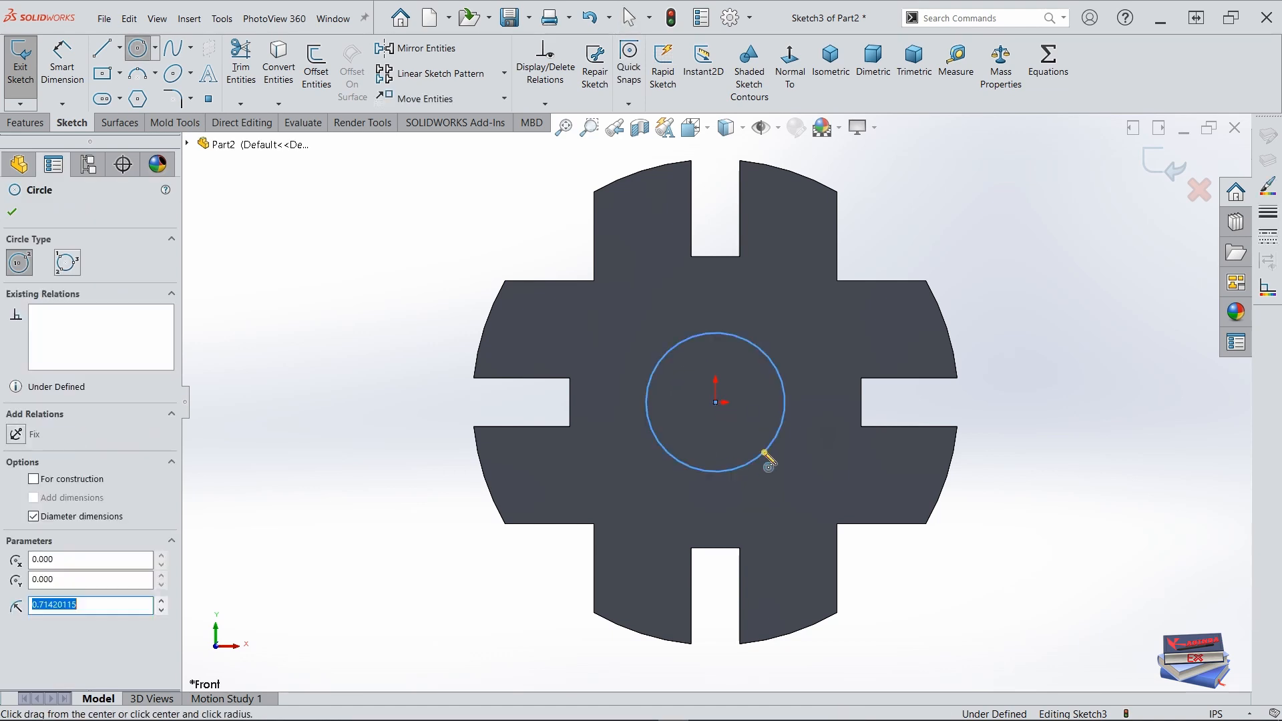
# Step: Dimension the circle's diameter and set it to 1.25 in
pyautogui.click(62, 64)
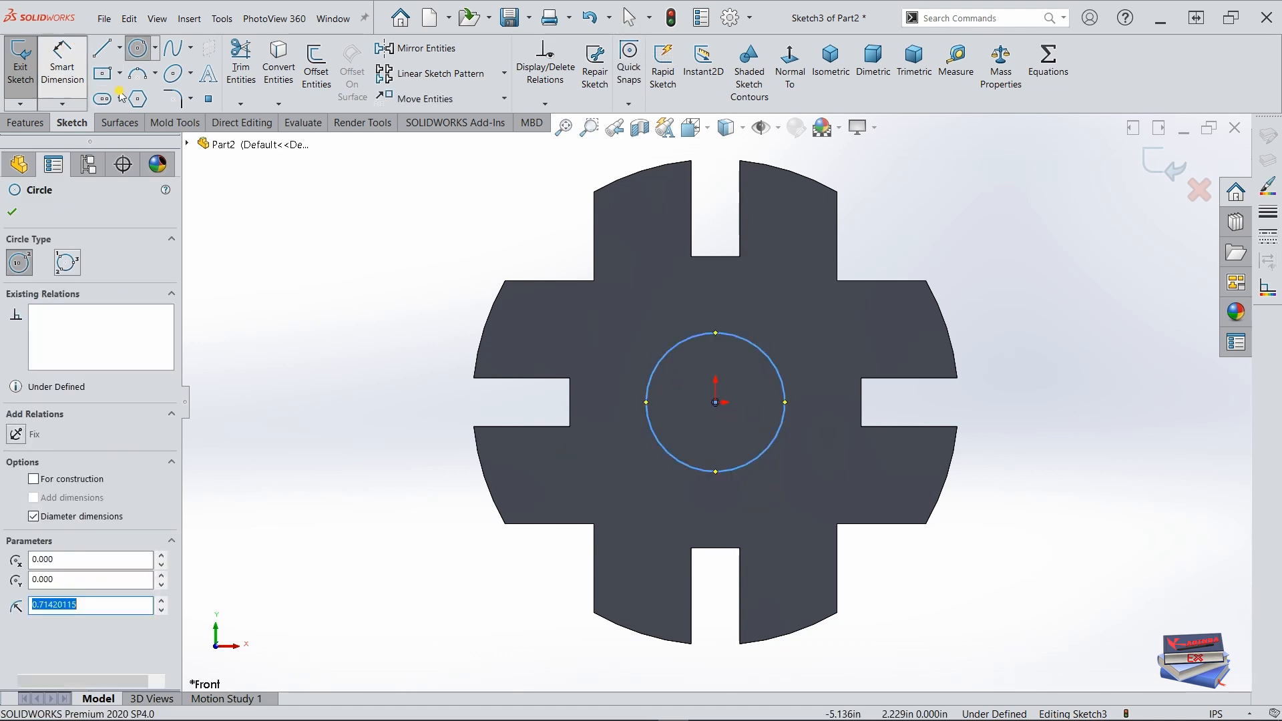
pyautogui.click(783, 426)
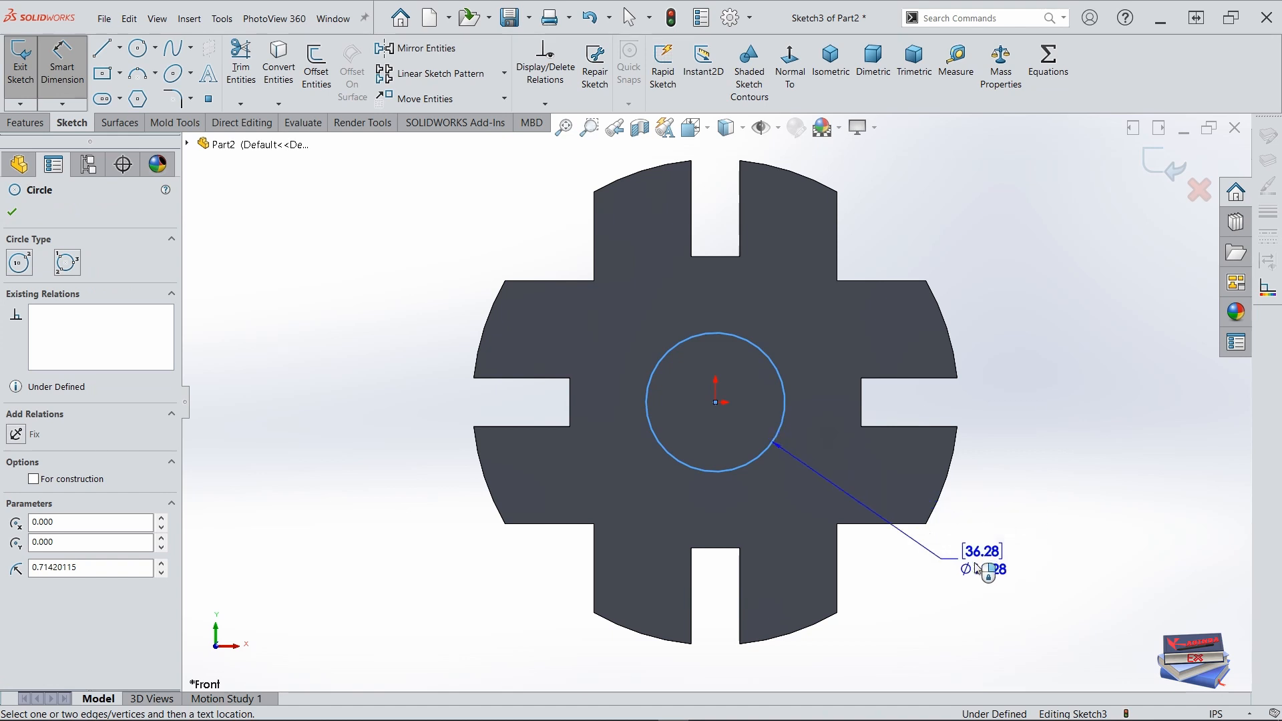
pyautogui.click(949, 578)
pyautogui.write('.25')
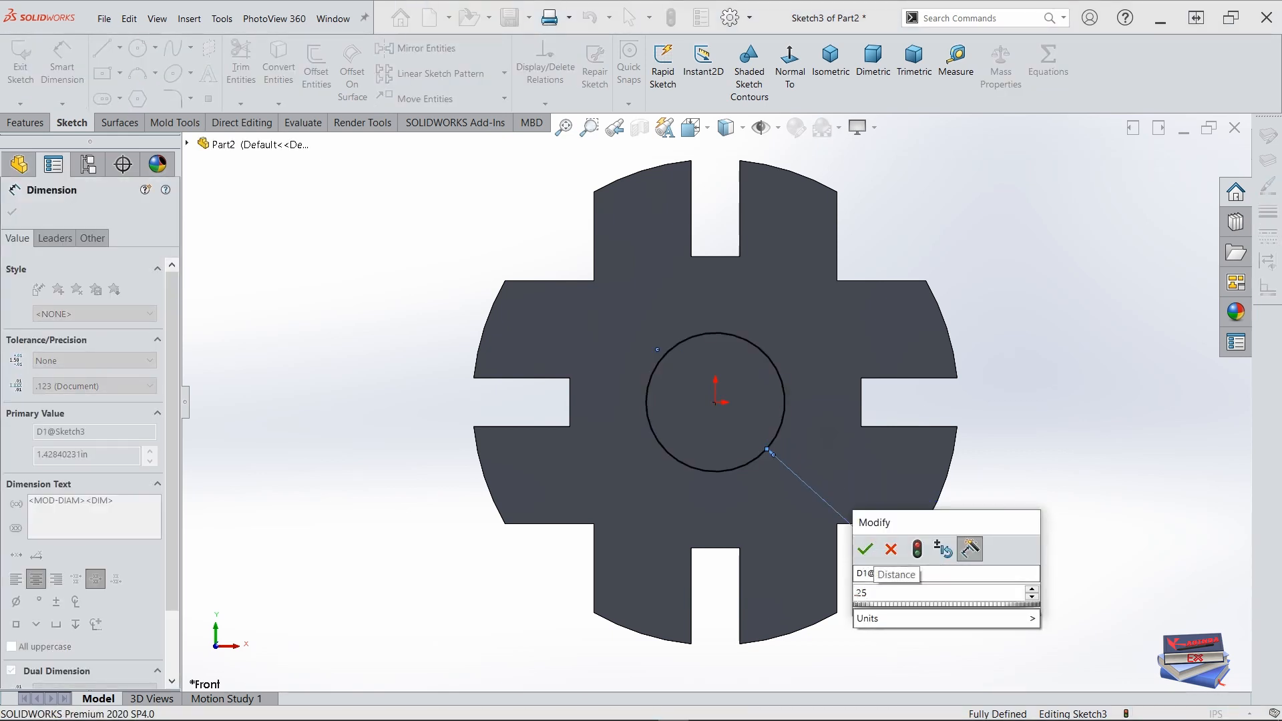
pyautogui.doubleClick(857, 593)
pyautogui.write('1.2')
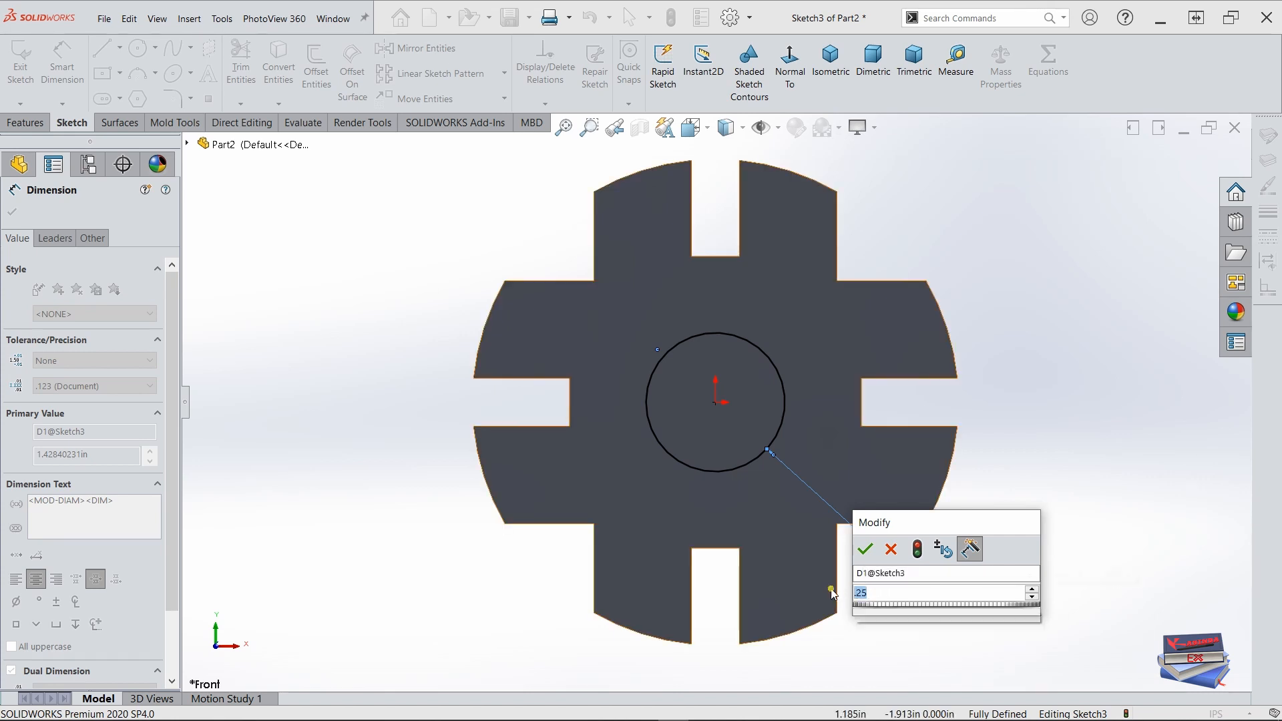
pyautogui.write('5')
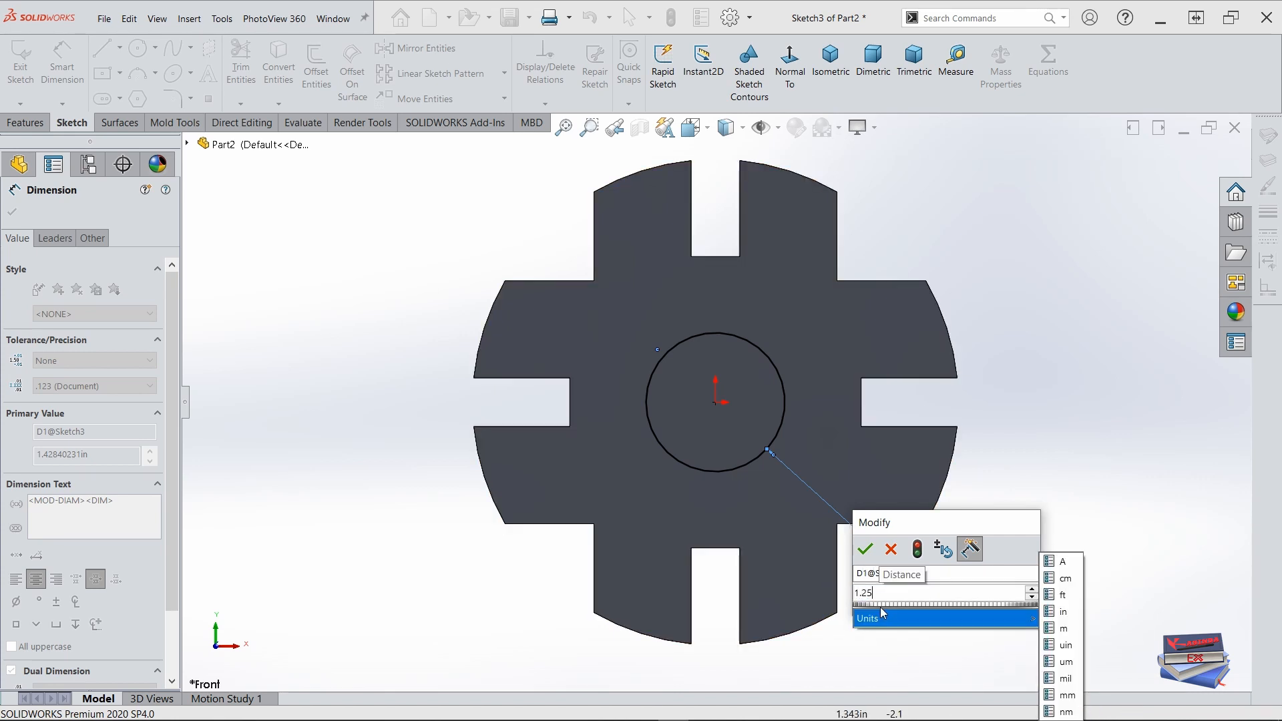
pyautogui.press('Return')
pyautogui.press('Escape')
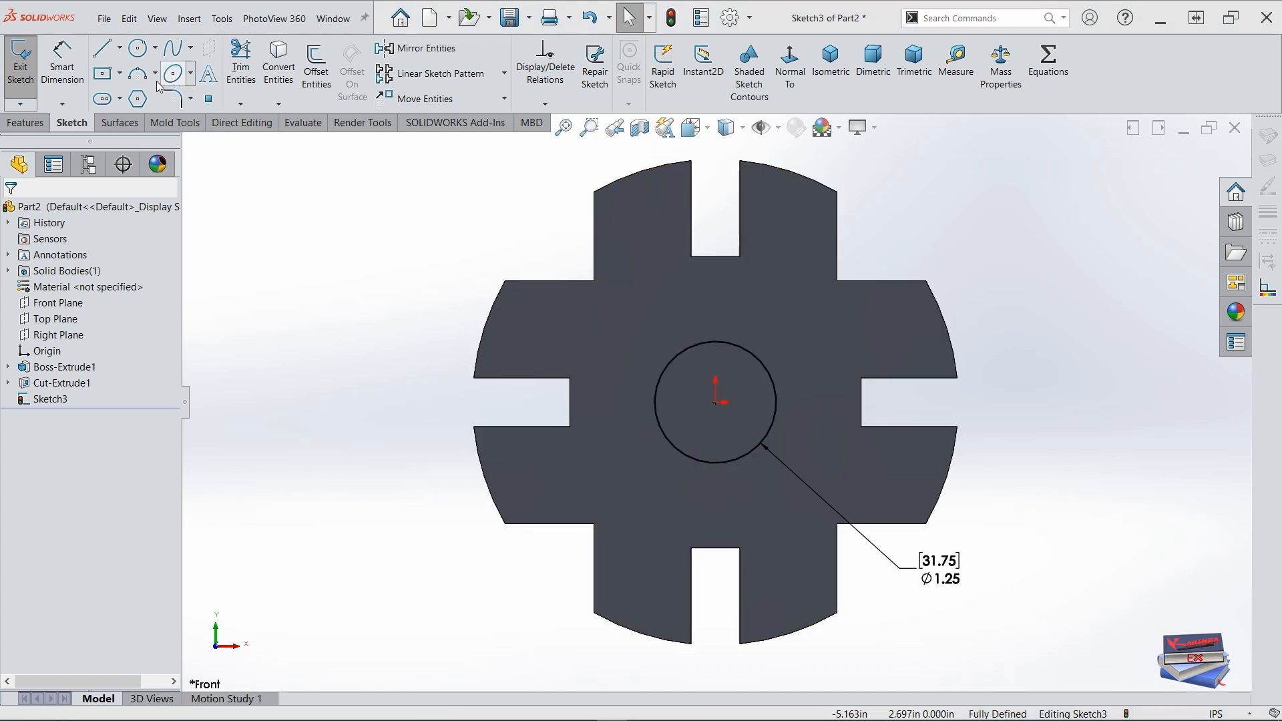
# Step: Draw a second, larger circle about 2.19 in in diameter centered on the origin
pyautogui.click(139, 48)
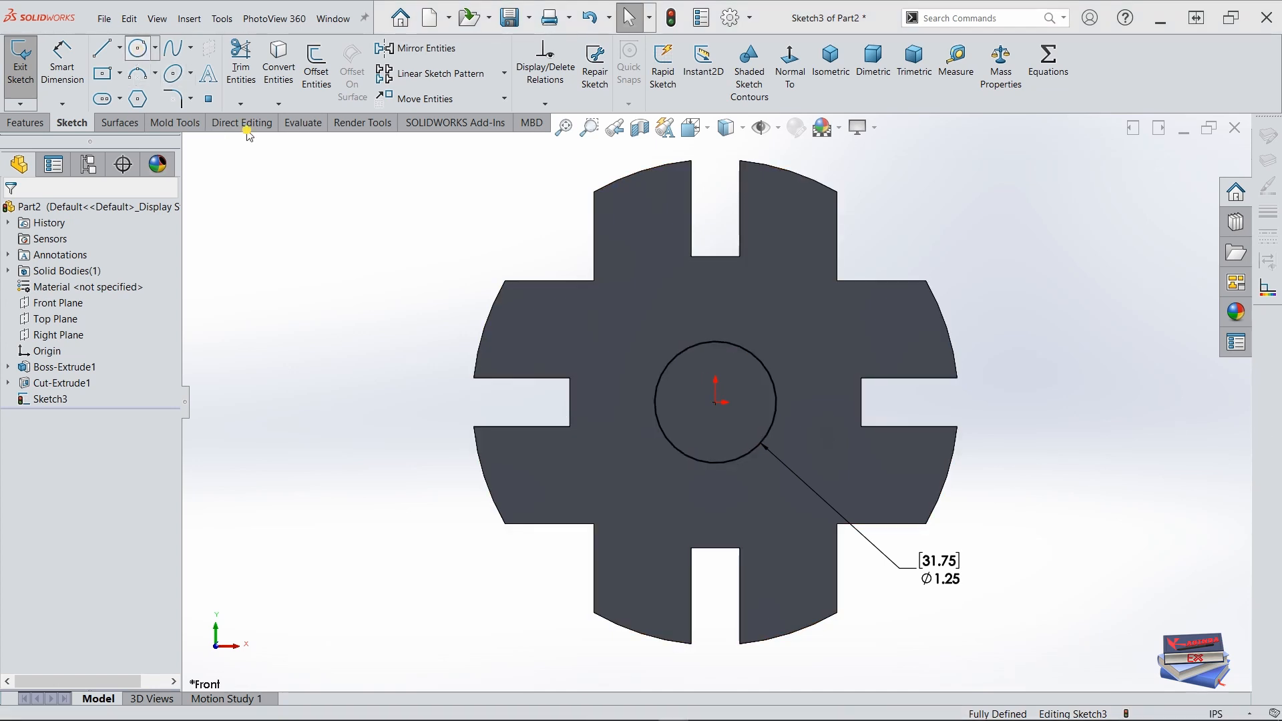
pyautogui.click(717, 406)
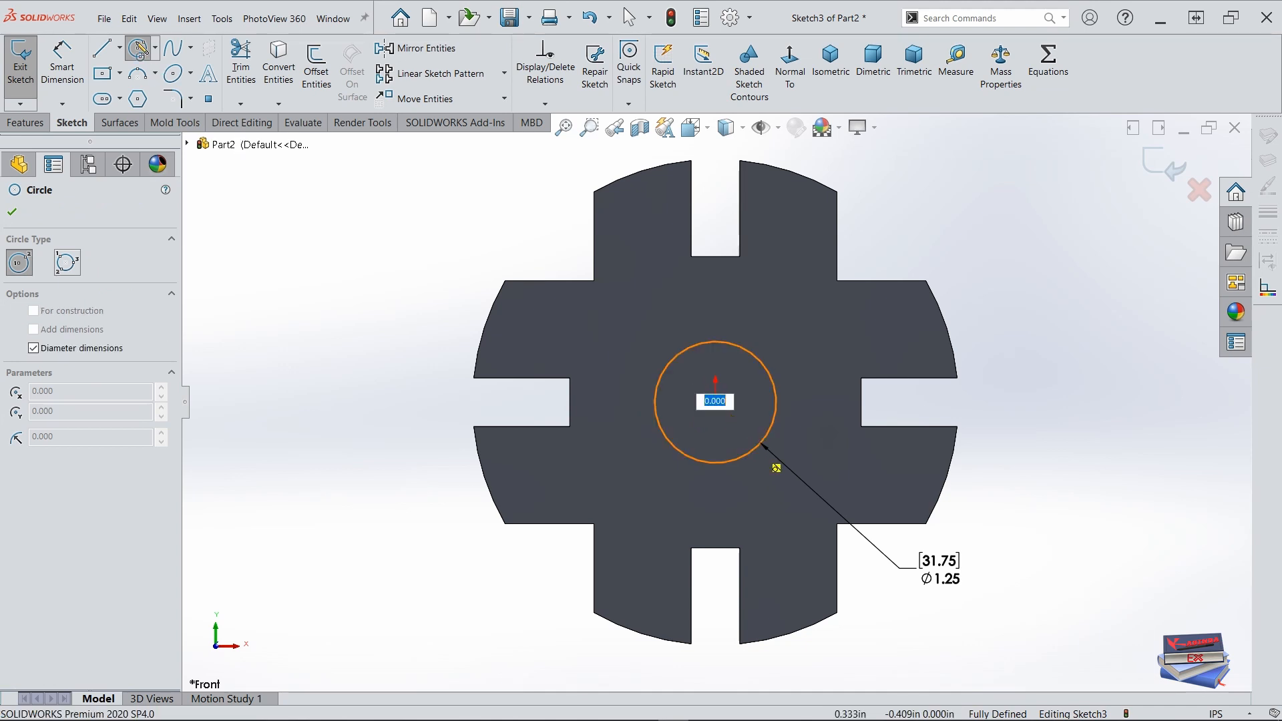
pyautogui.click(137, 47)
pyautogui.click(137, 47)
pyautogui.click(715, 403)
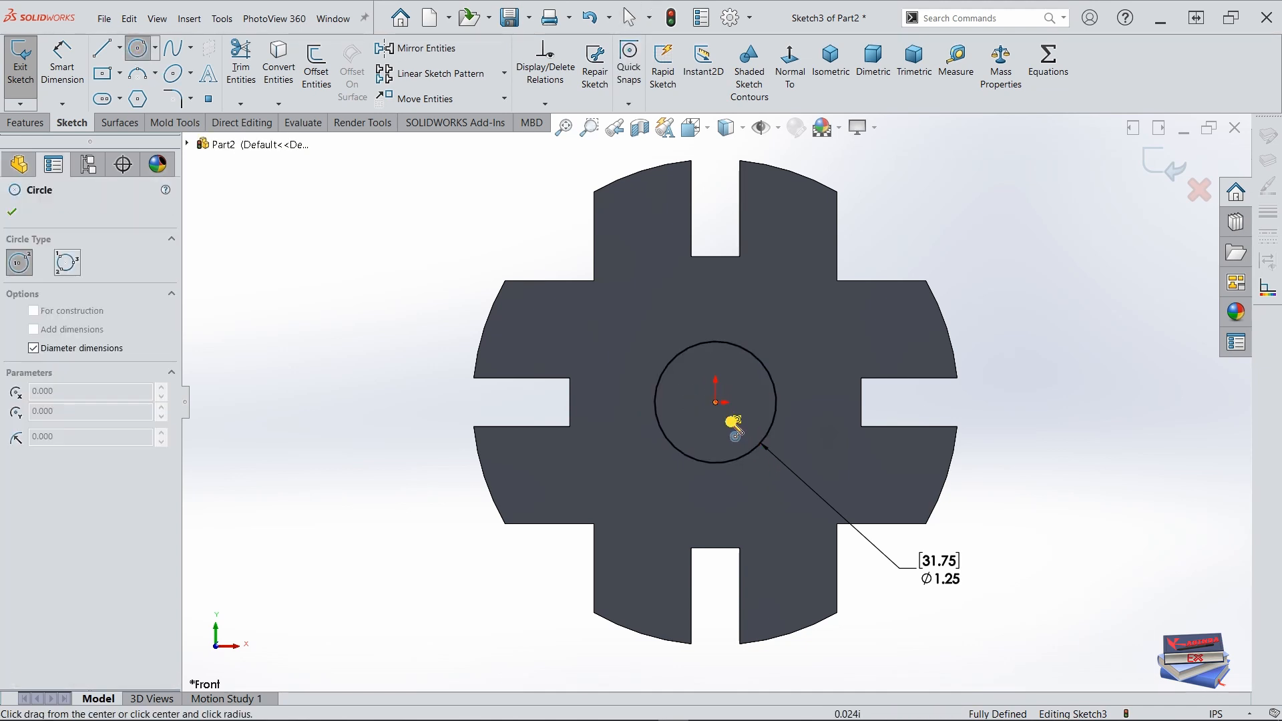
pyautogui.click(778, 492)
pyautogui.press('Escape')
# Step: Dimension the outer circle's diameter and set it to 2.25 in
pyautogui.click(67, 63)
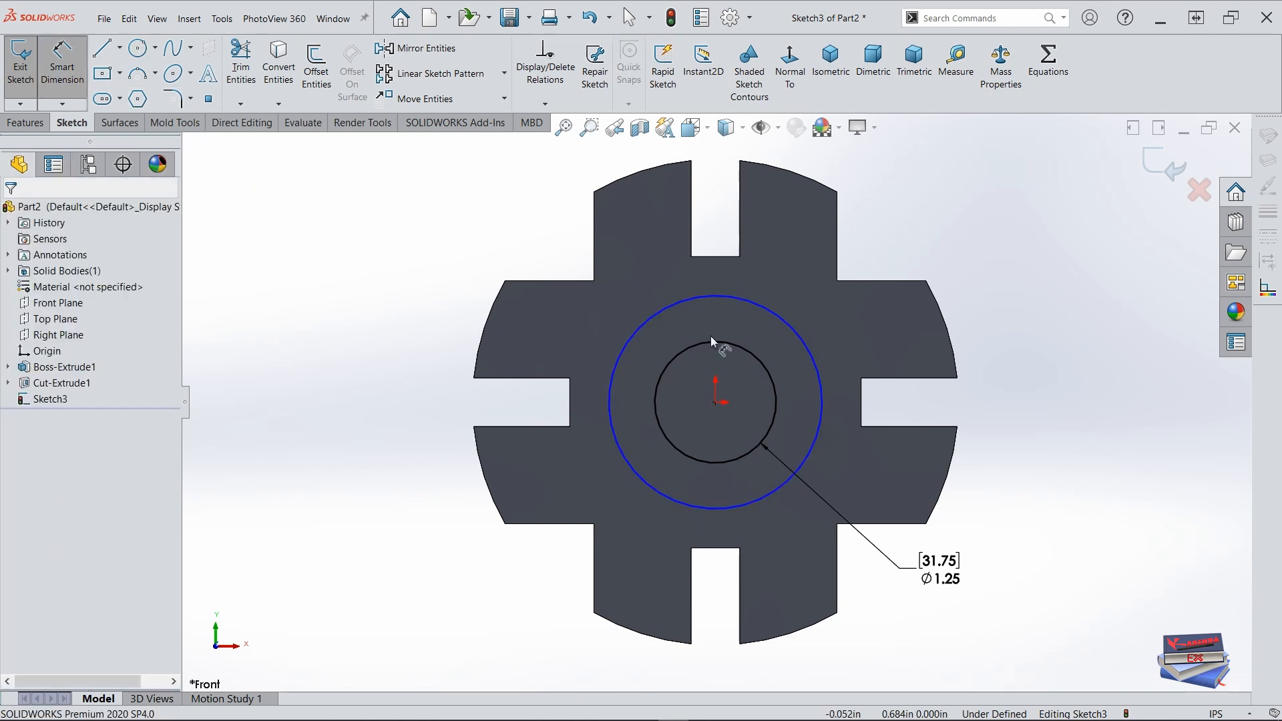
pyautogui.click(780, 314)
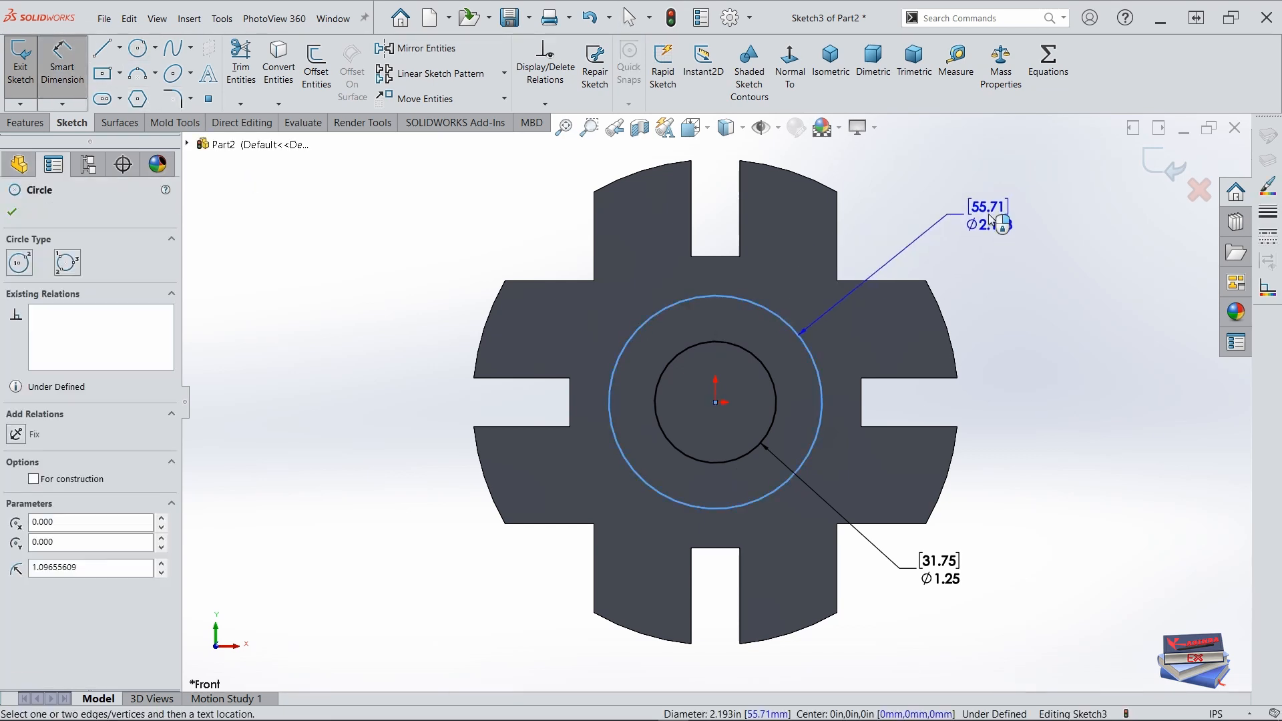
pyautogui.click(990, 217)
pyautogui.write('2.')
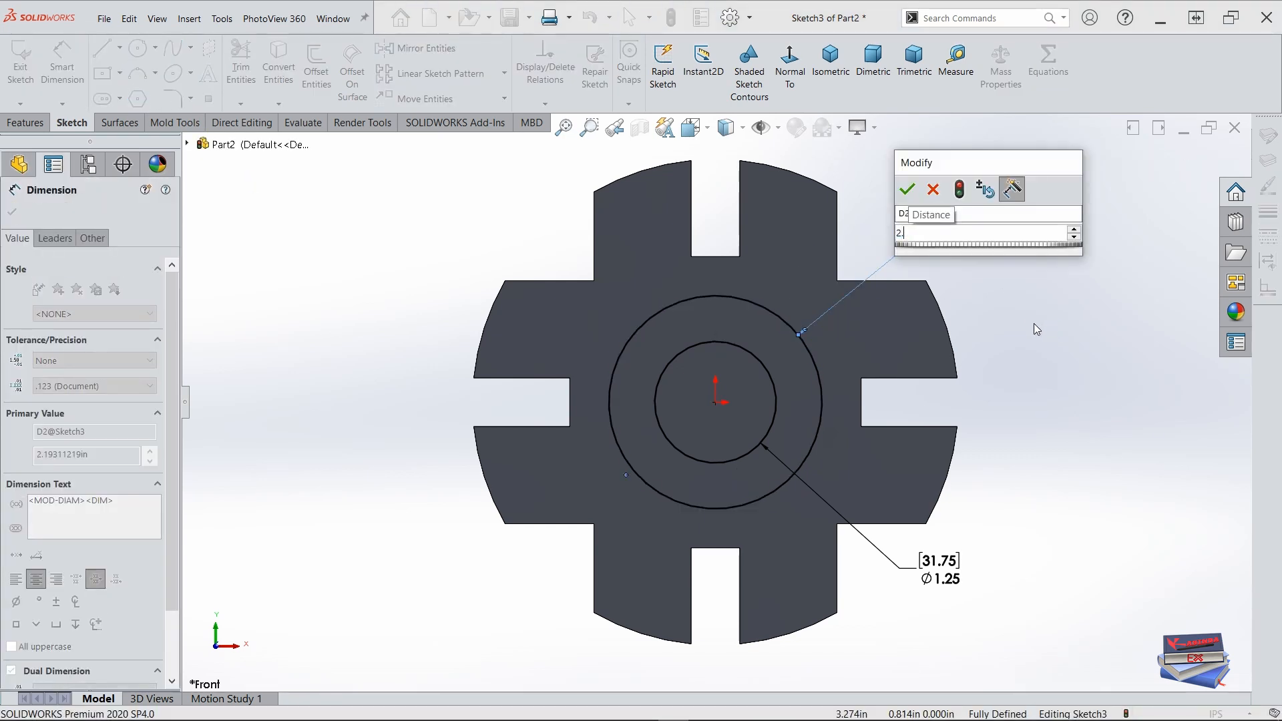
pyautogui.write('25')
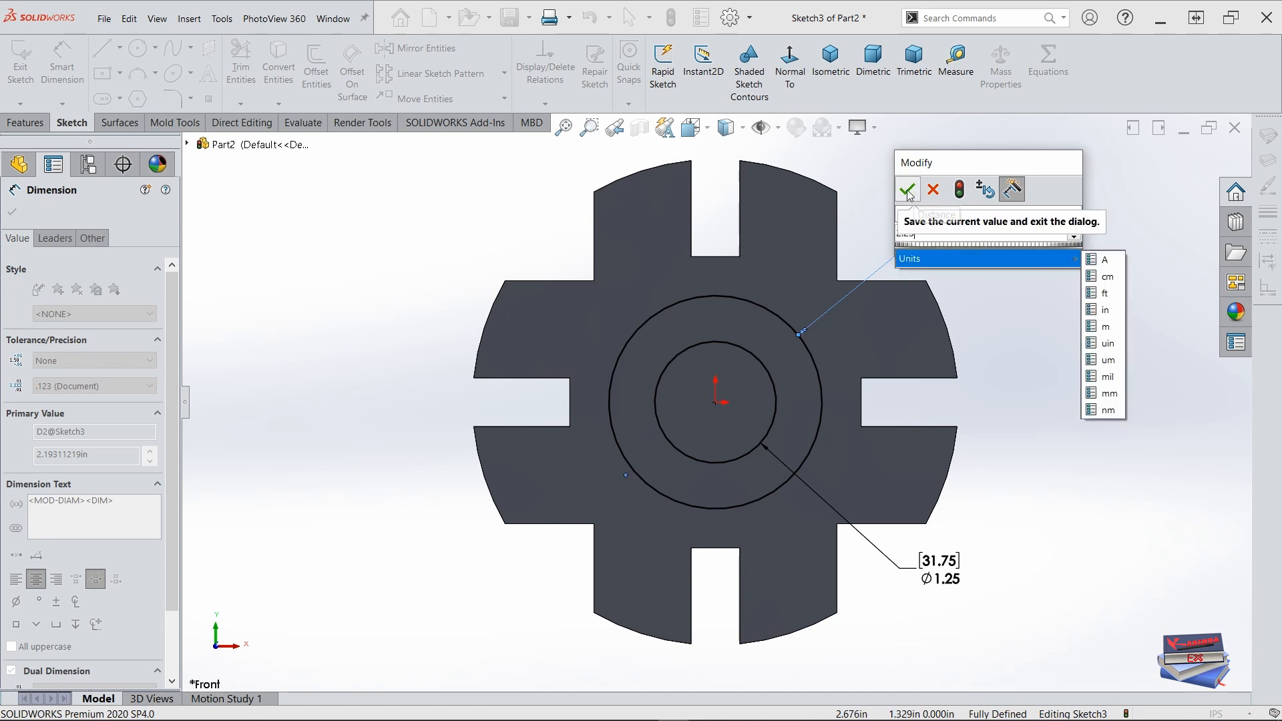
pyautogui.click(908, 191)
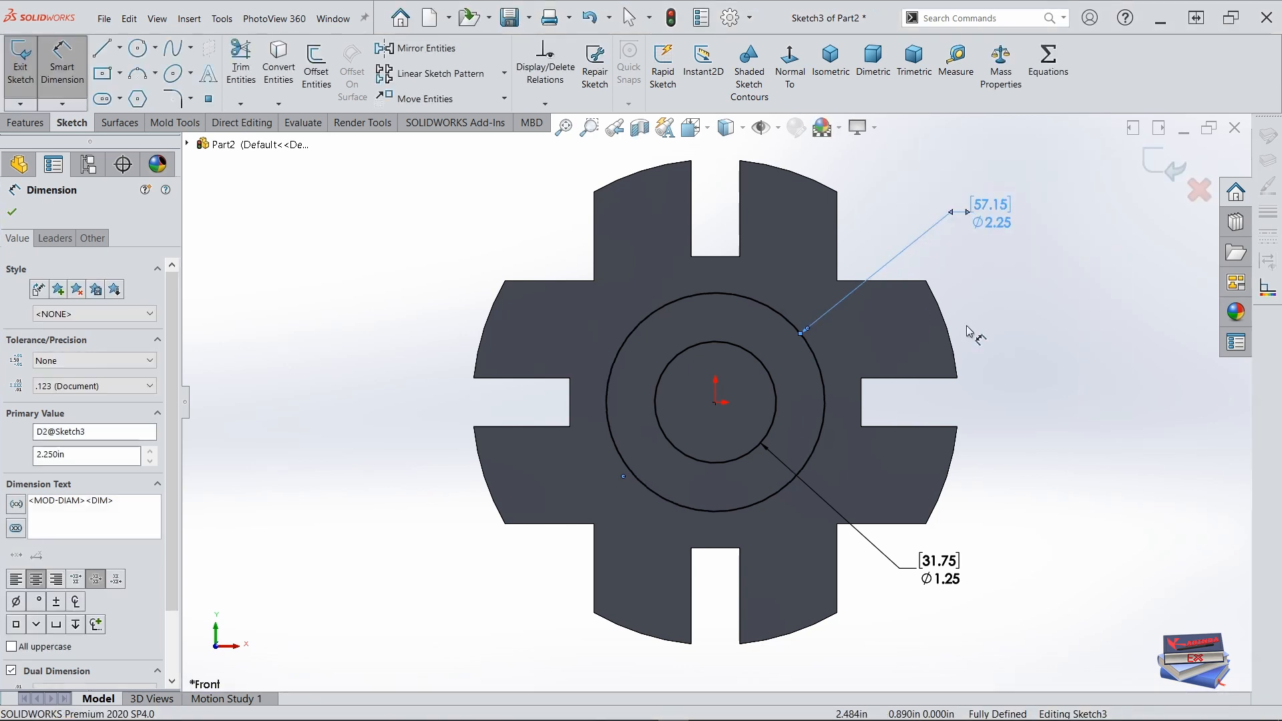
pyautogui.press('Escape')
# Step: Start the extruded cut from the two-circle sketch and limit its selected contours to the inner 1.25 in circle
pyautogui.press('f')
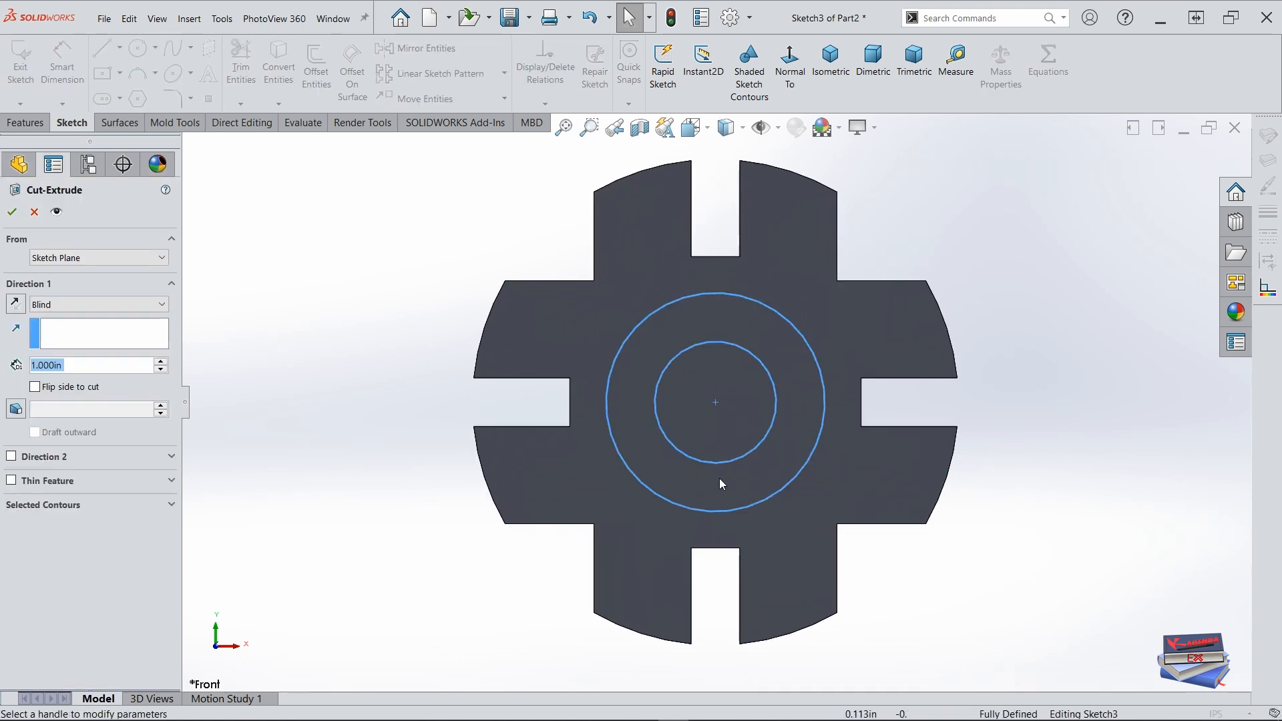
pyautogui.click(820, 68)
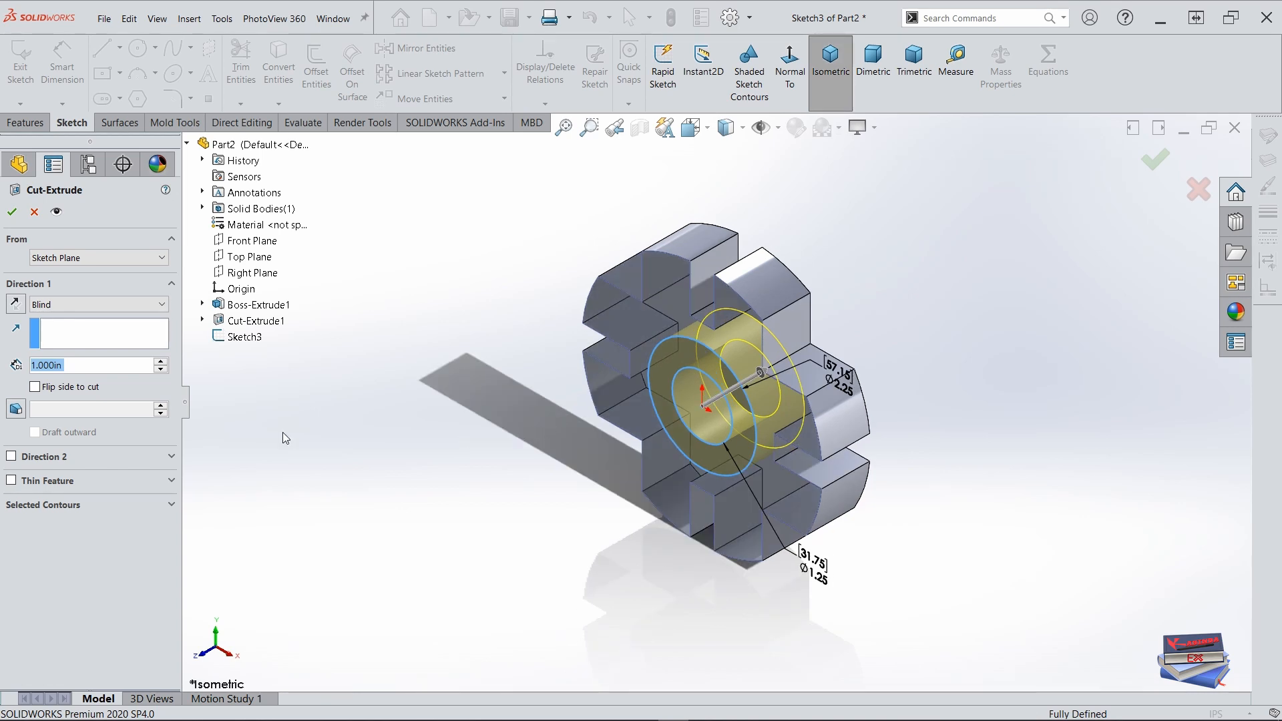
pyautogui.click(172, 512)
pyautogui.rightClick(111, 525)
pyautogui.click(167, 535)
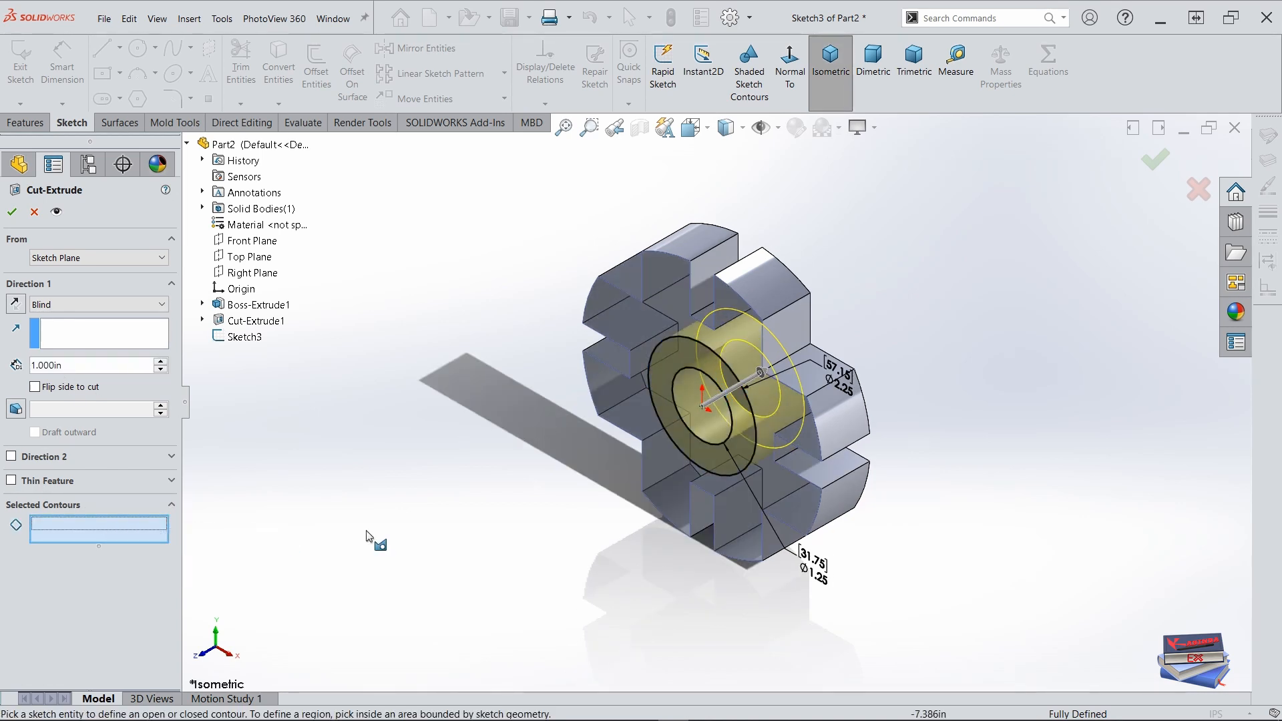
pyautogui.moveTo(366, 534); pyautogui.dragTo(662, 345, button='middle')
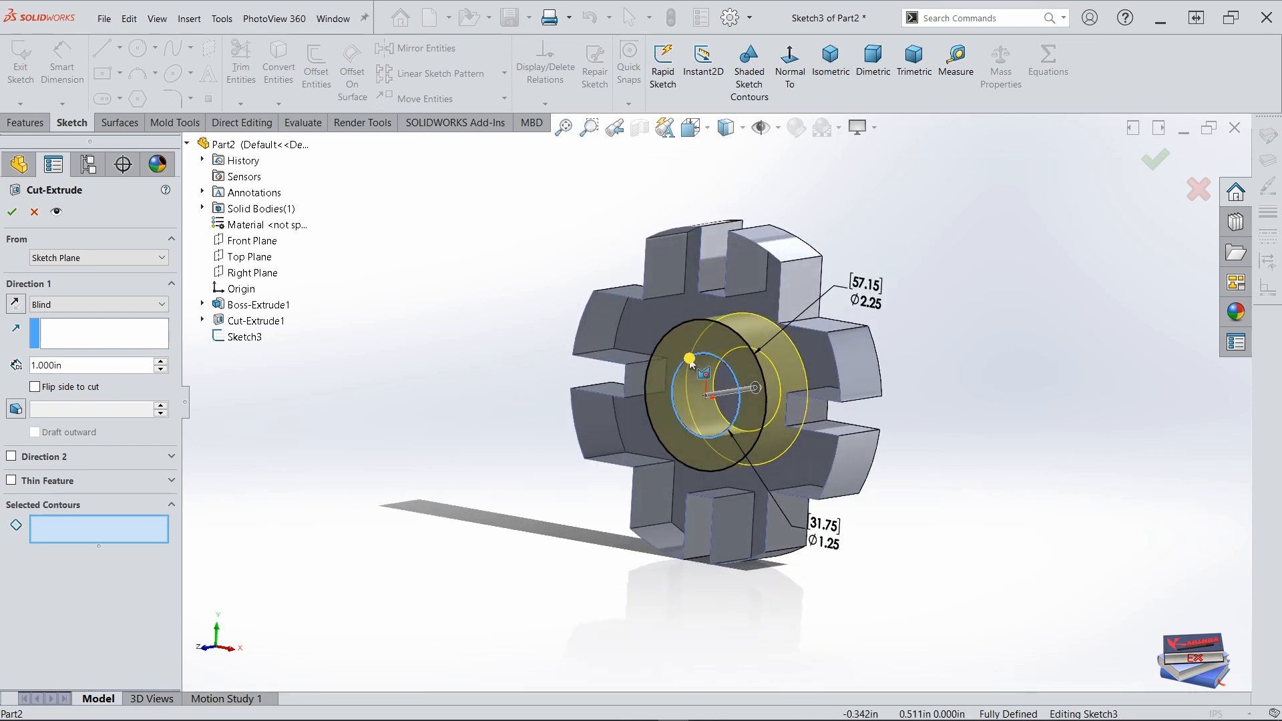
pyautogui.click(687, 364)
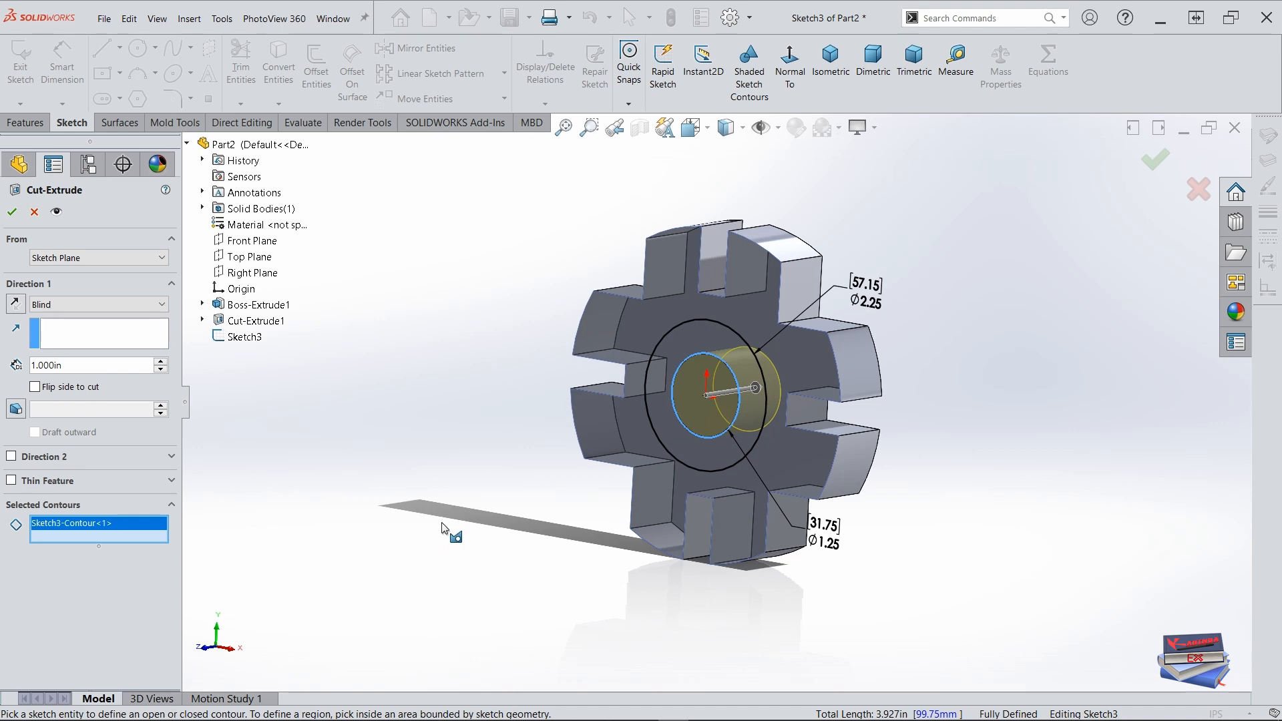
# Step: Set the cut's end condition to Up To Next, pick the part's back face as direction reference, and complete the central hole
pyautogui.click(100, 304)
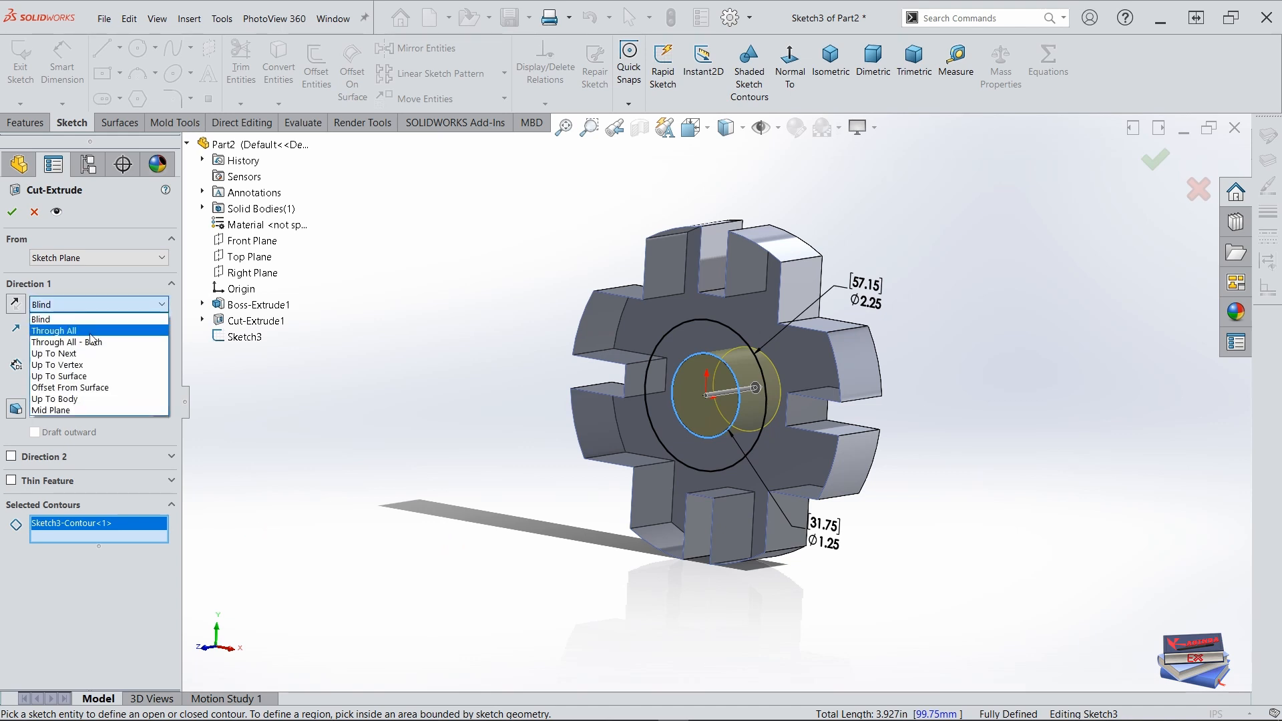
pyautogui.click(78, 359)
pyautogui.click(102, 342)
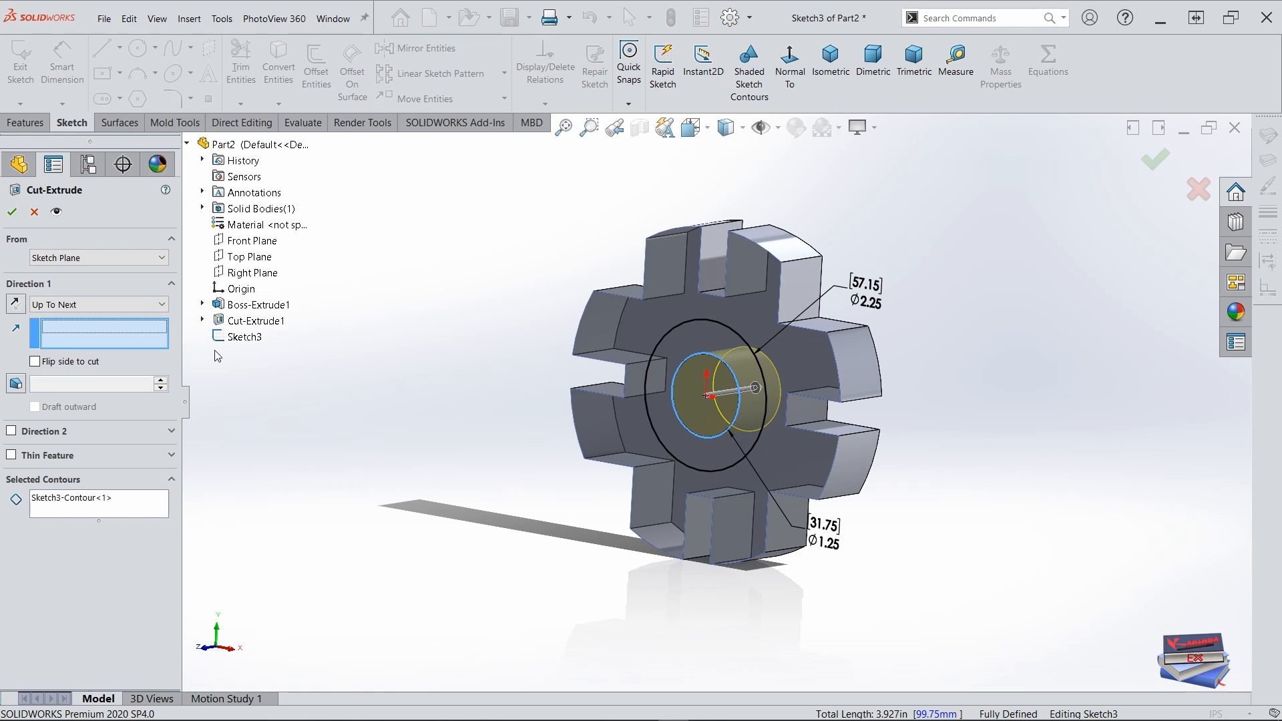
pyautogui.moveTo(866, 424); pyautogui.dragTo(701, 424, button='middle')
pyautogui.click(786, 309)
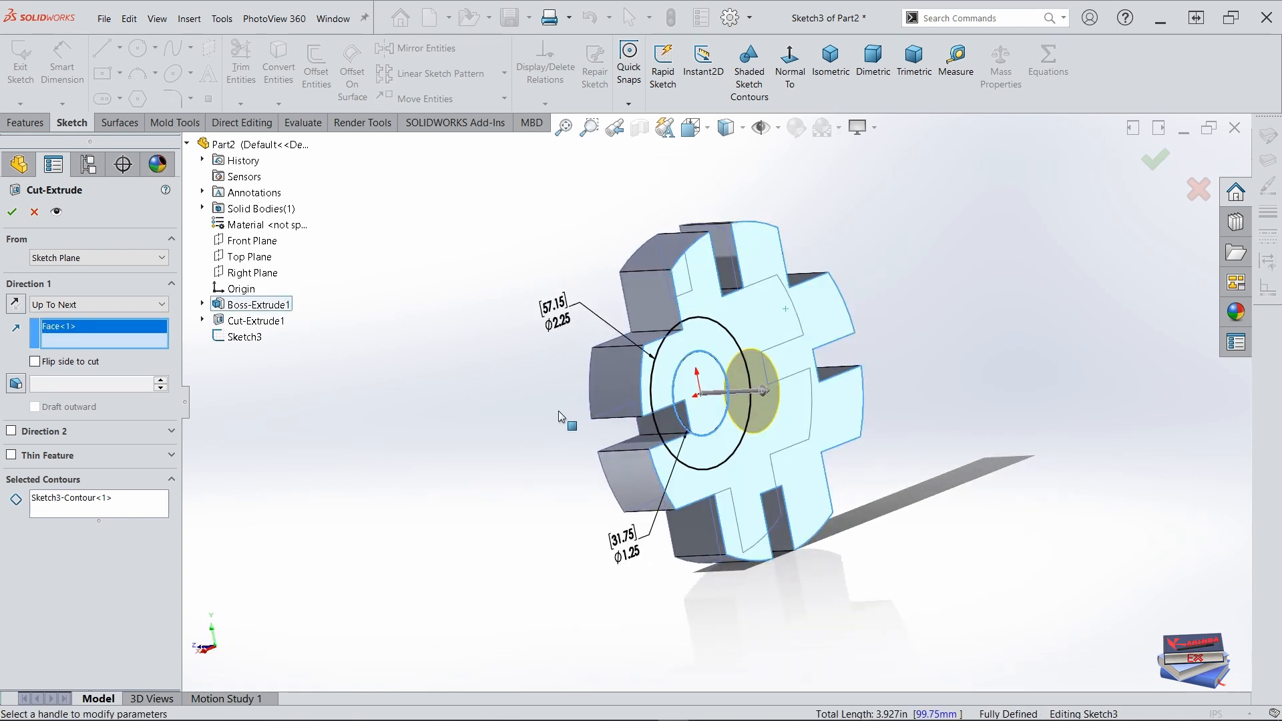
pyautogui.moveTo(509, 426); pyautogui.dragTo(464, 424, button='middle')
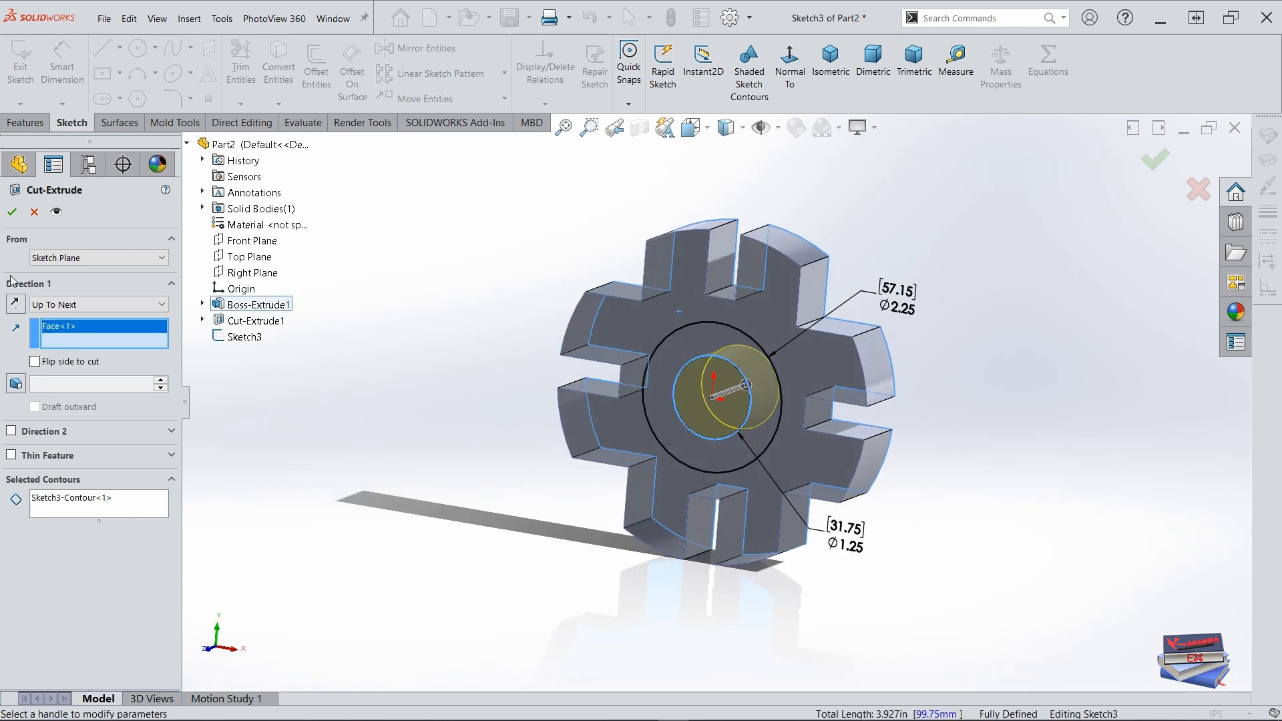
pyautogui.click(12, 212)
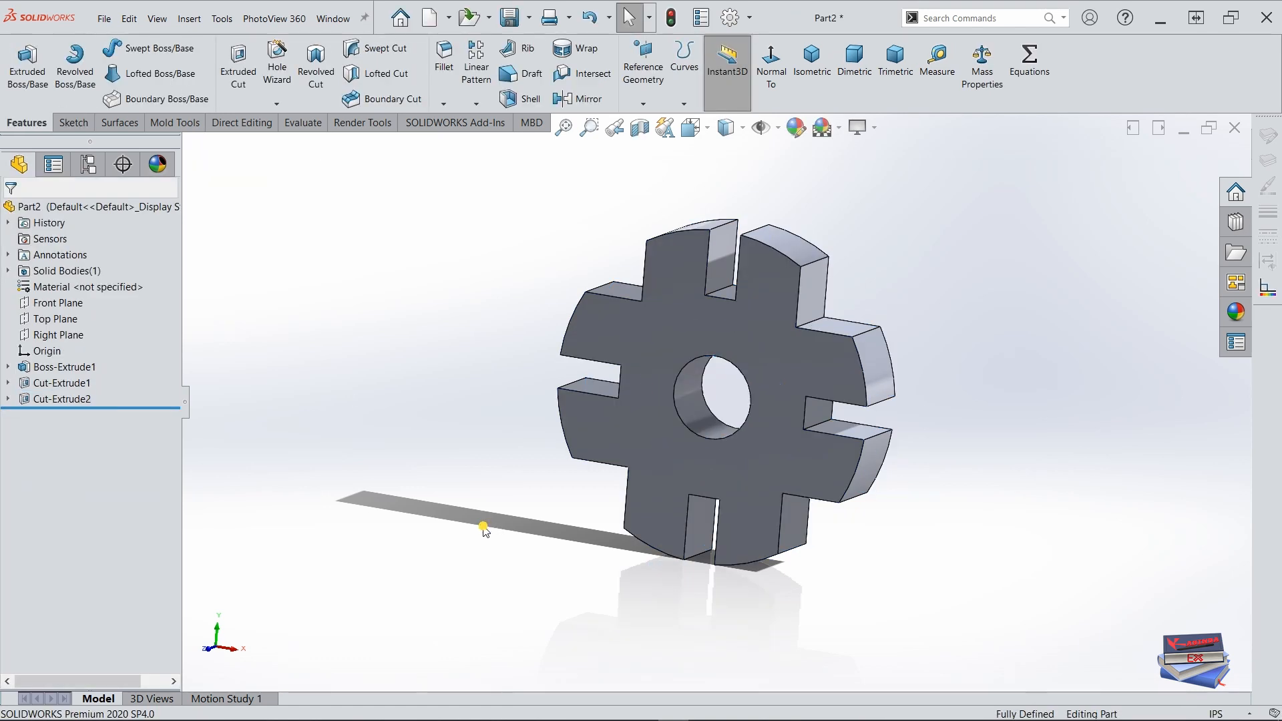
# Step: Start an extruded boss that reuses the central cut's sketch of two concentric circles, Sketch3
pyautogui.moveTo(503, 538); pyautogui.dragTo(487, 510, button='middle')
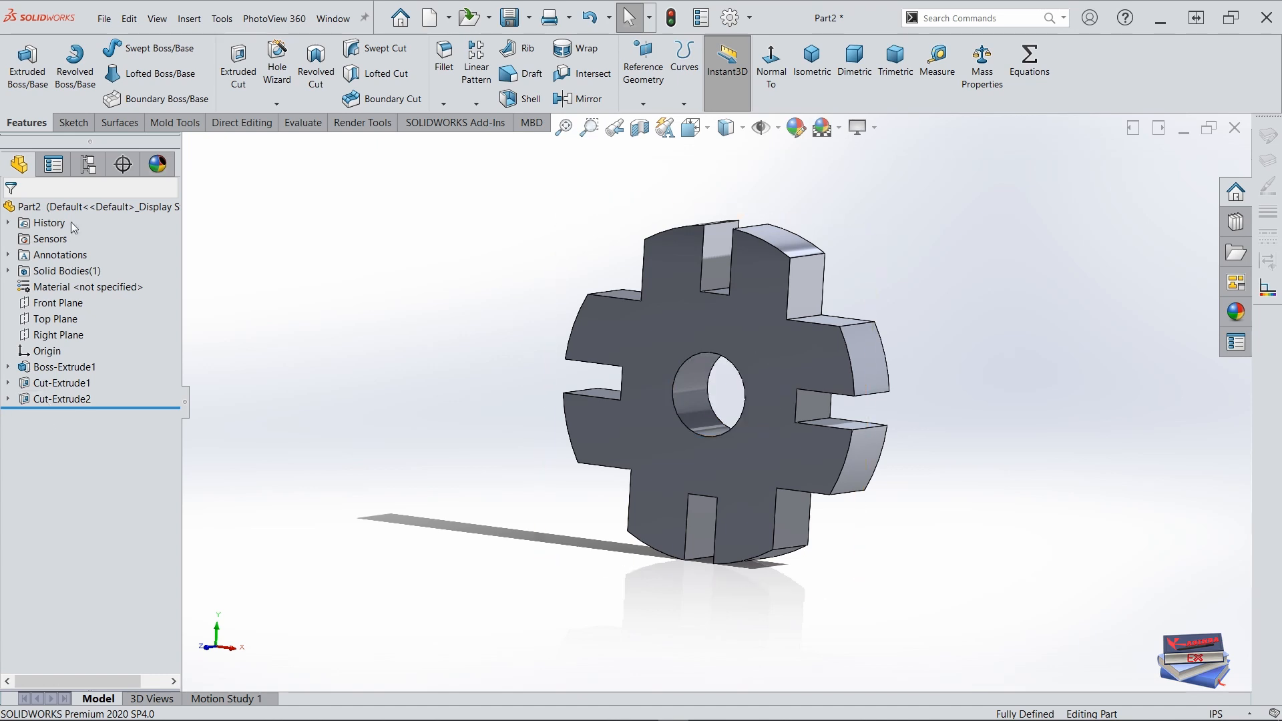
pyautogui.click(27, 63)
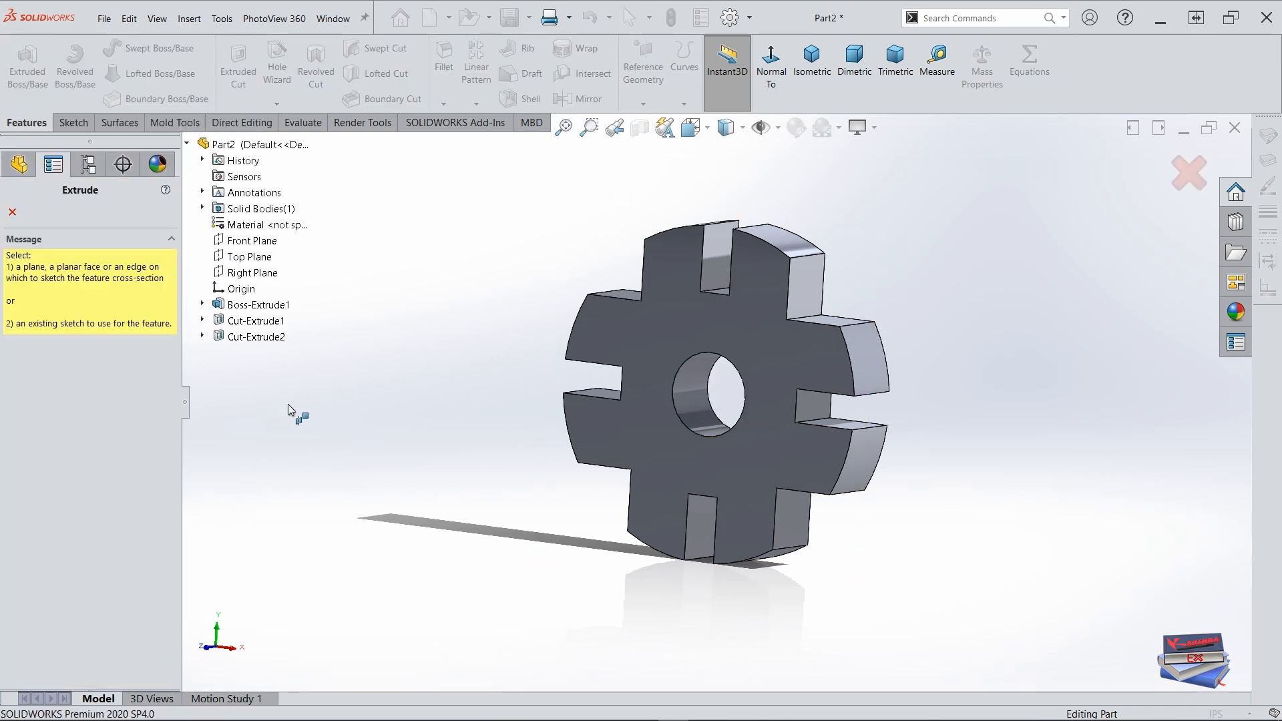
pyautogui.click(188, 144)
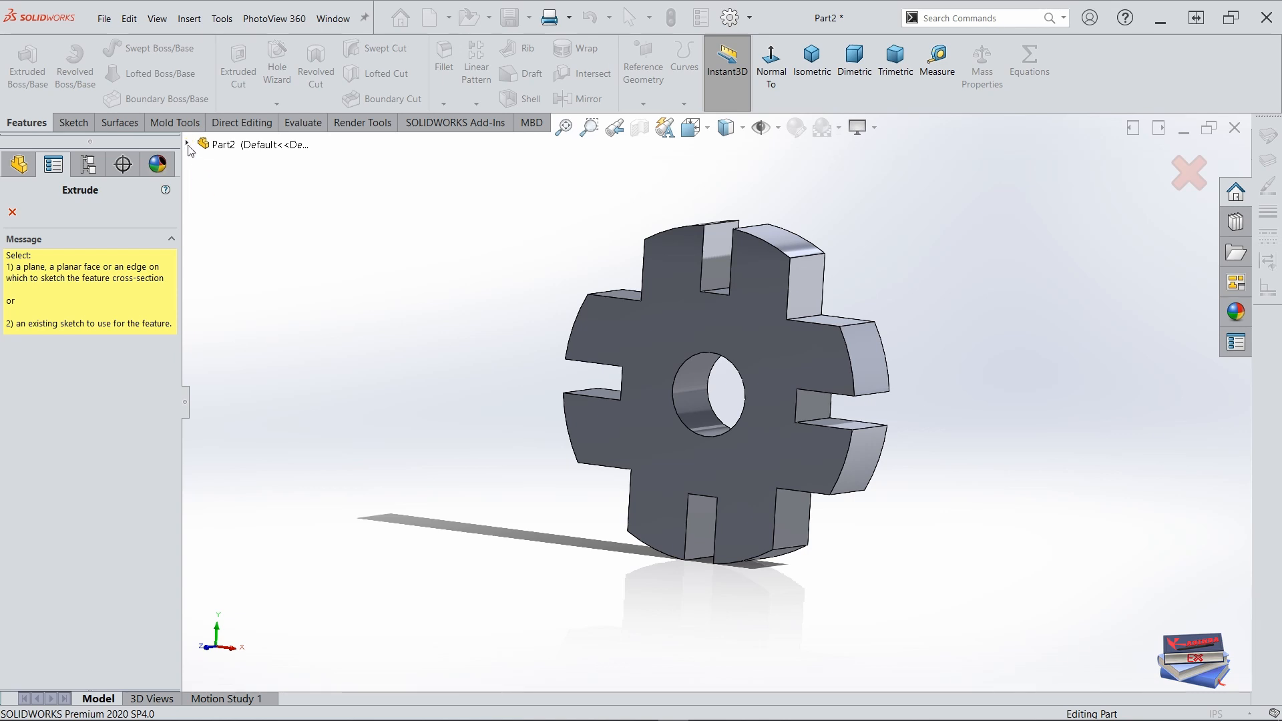
pyautogui.click(188, 145)
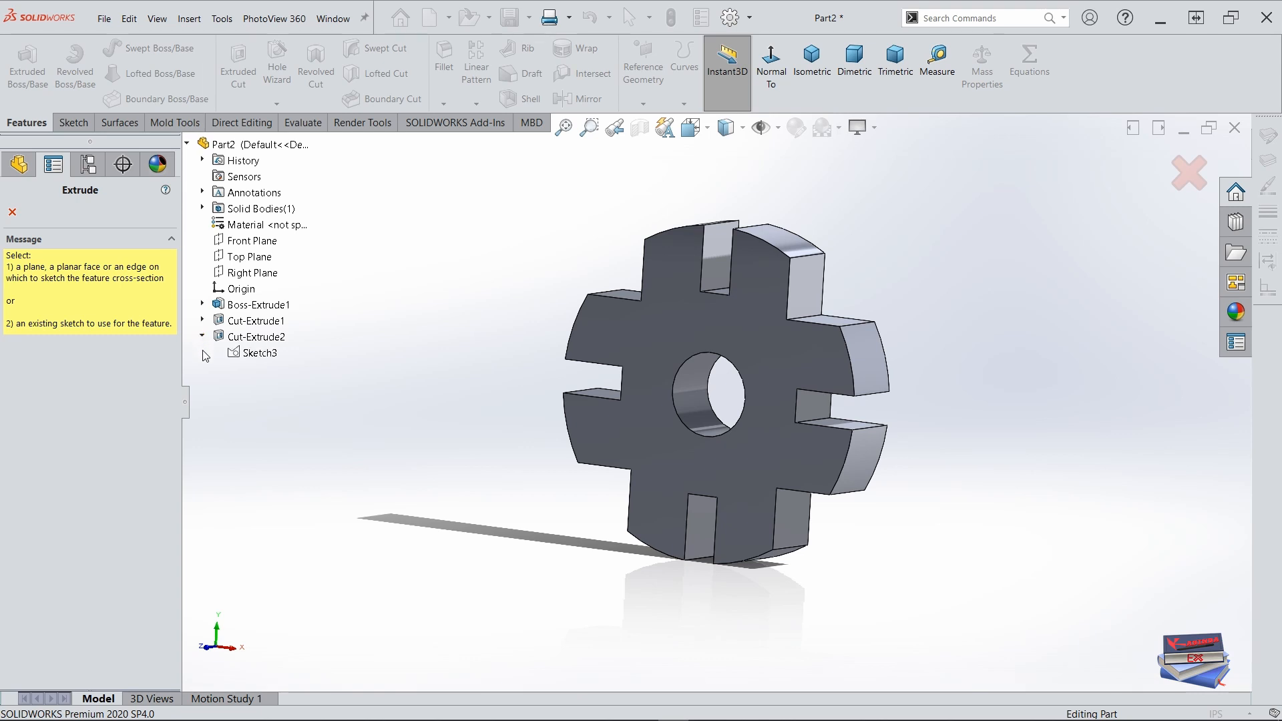
pyautogui.click(251, 353)
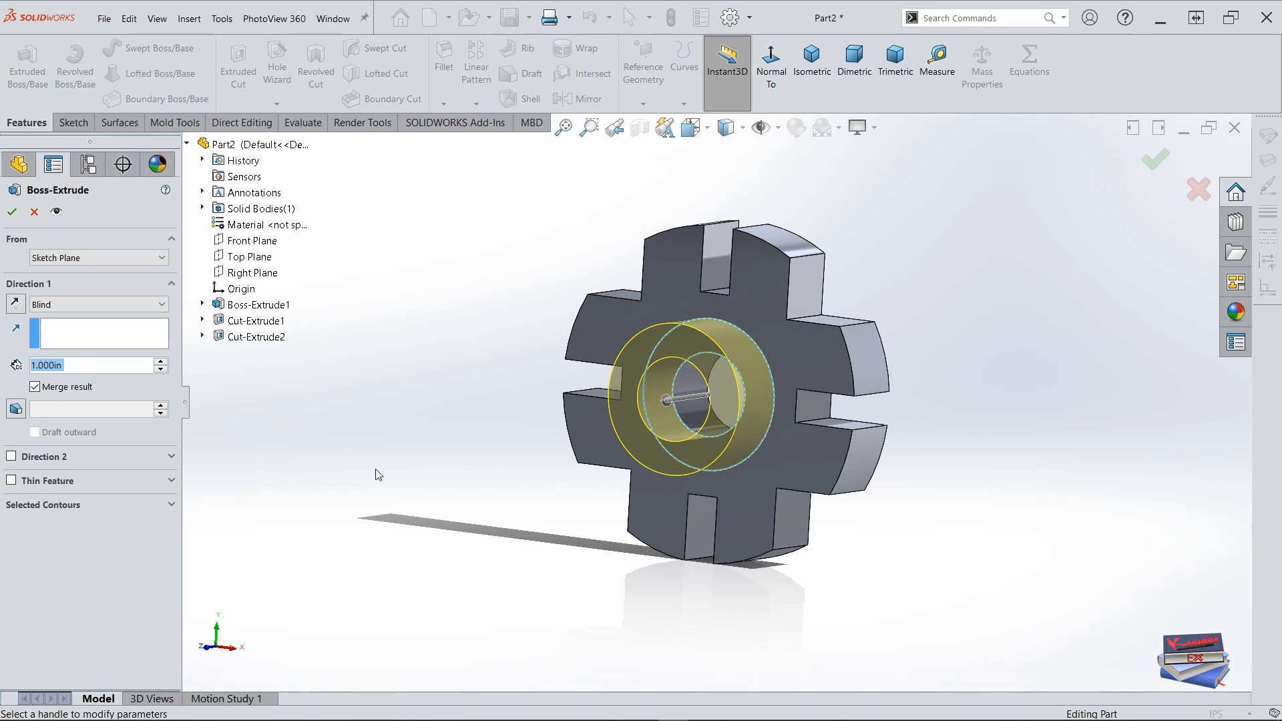
pyautogui.moveTo(375, 486); pyautogui.dragTo(409, 459, button='middle')
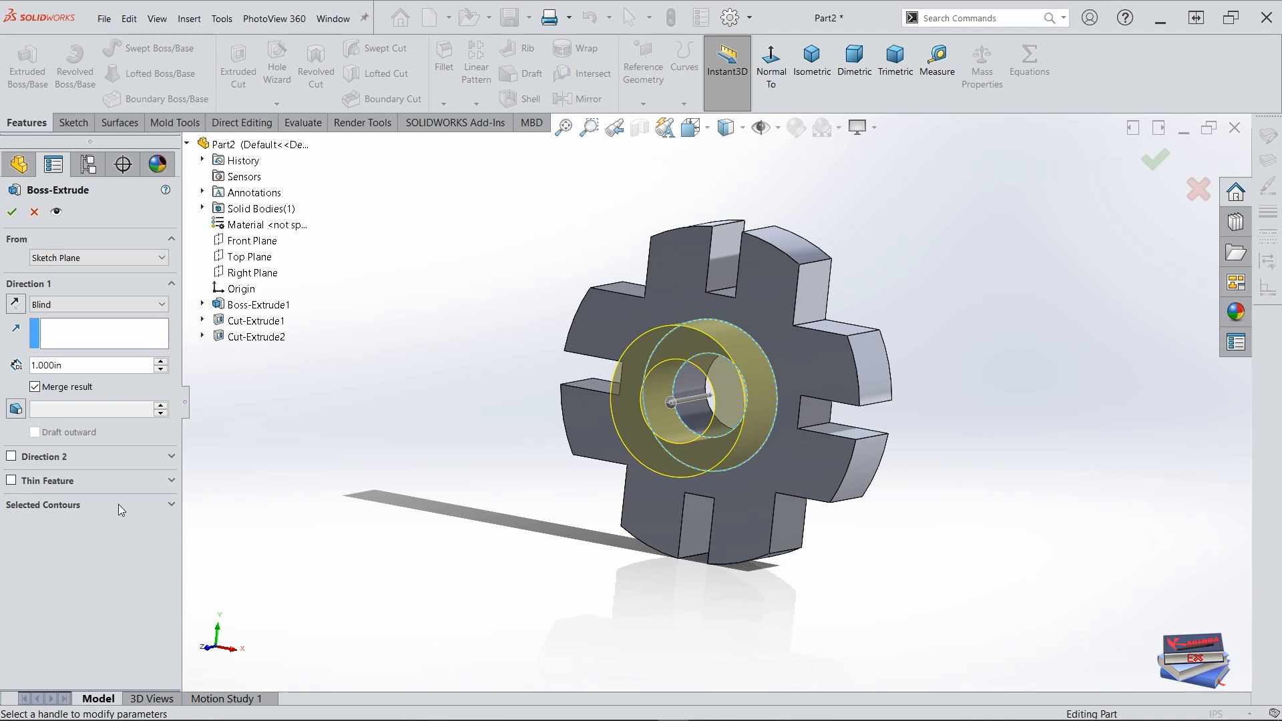
# Step: Set the boss's blind depth to 0.75 in and complete the ring-shaped hub around the central hole
pyautogui.click(64, 367)
pyautogui.write('.75')
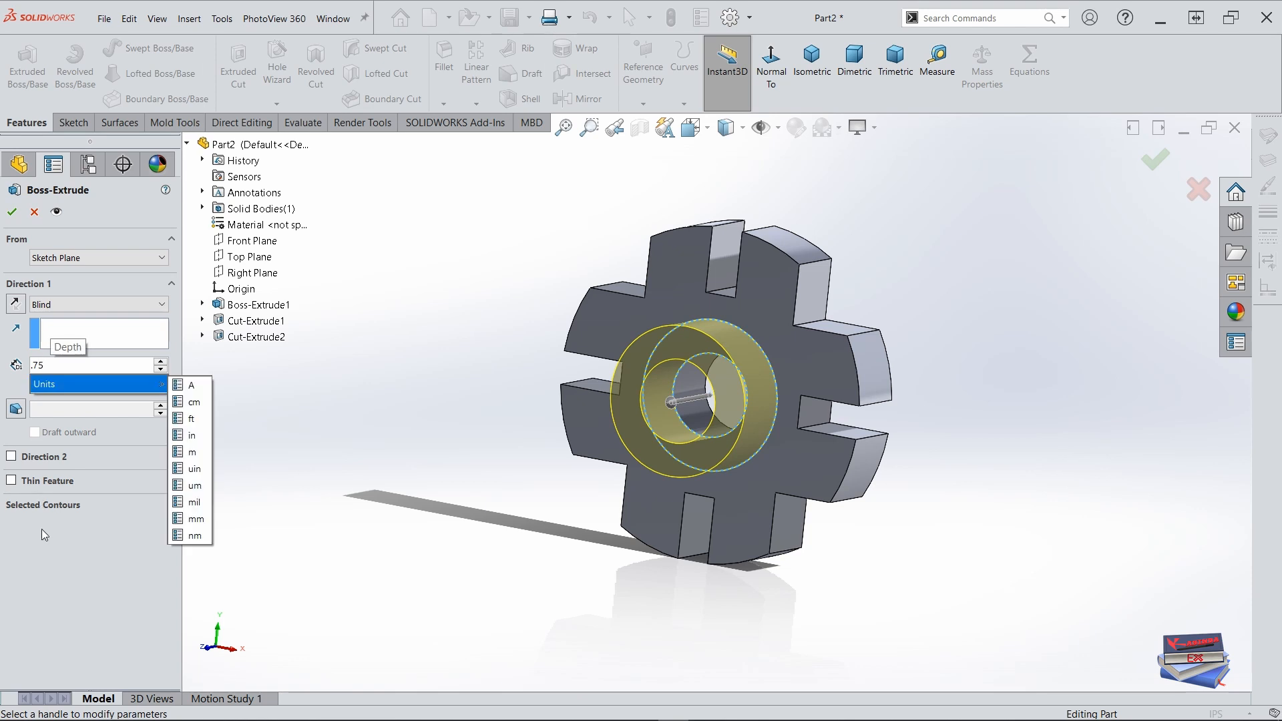
pyautogui.press('Return')
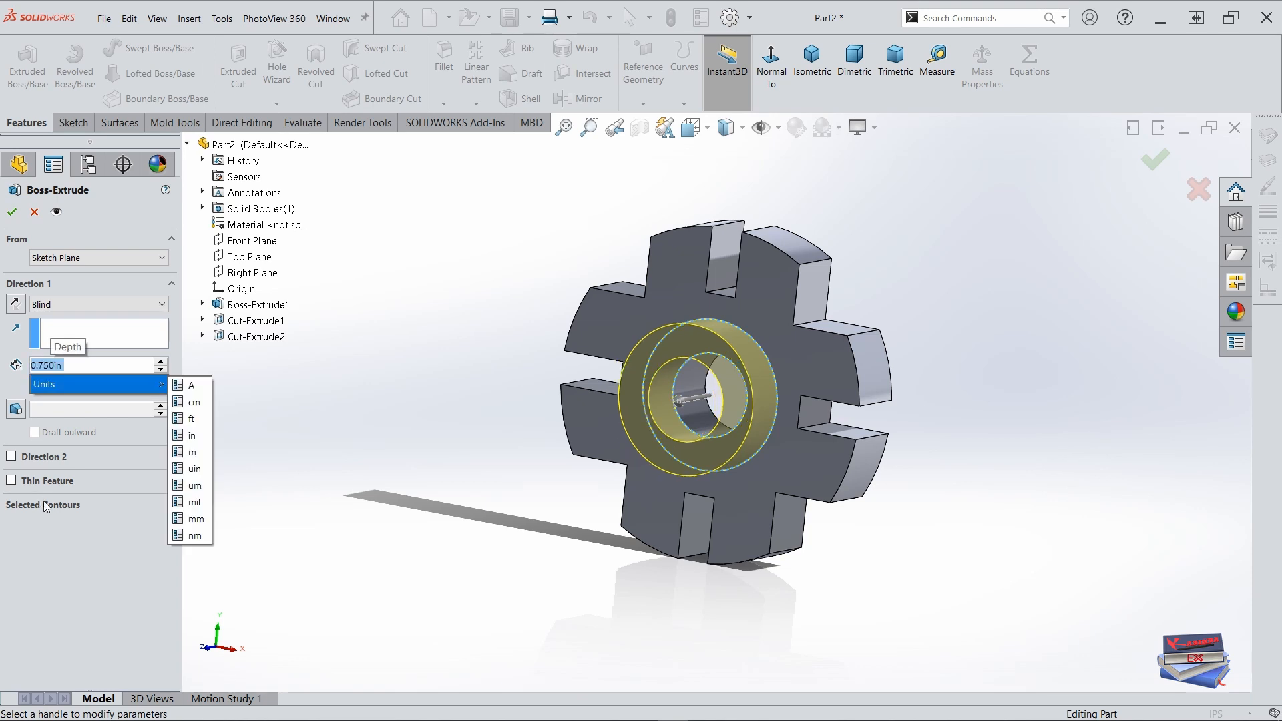
pyautogui.click(12, 212)
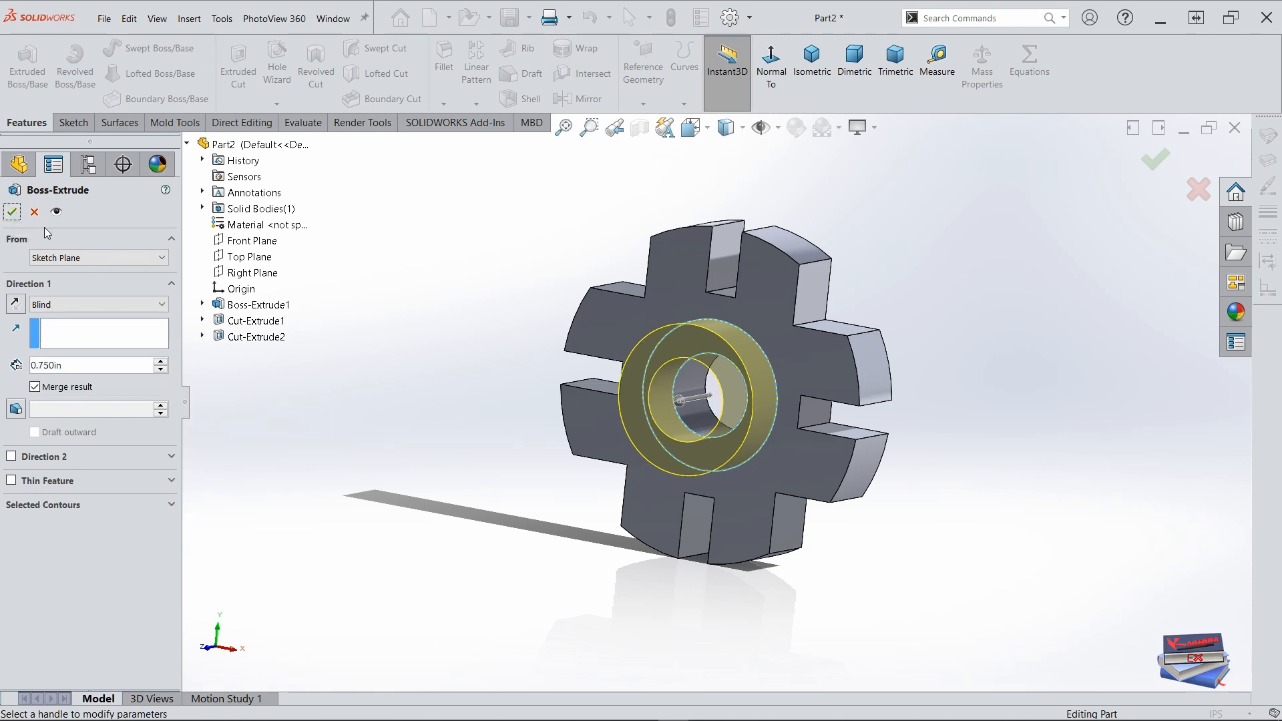
pyautogui.click(12, 212)
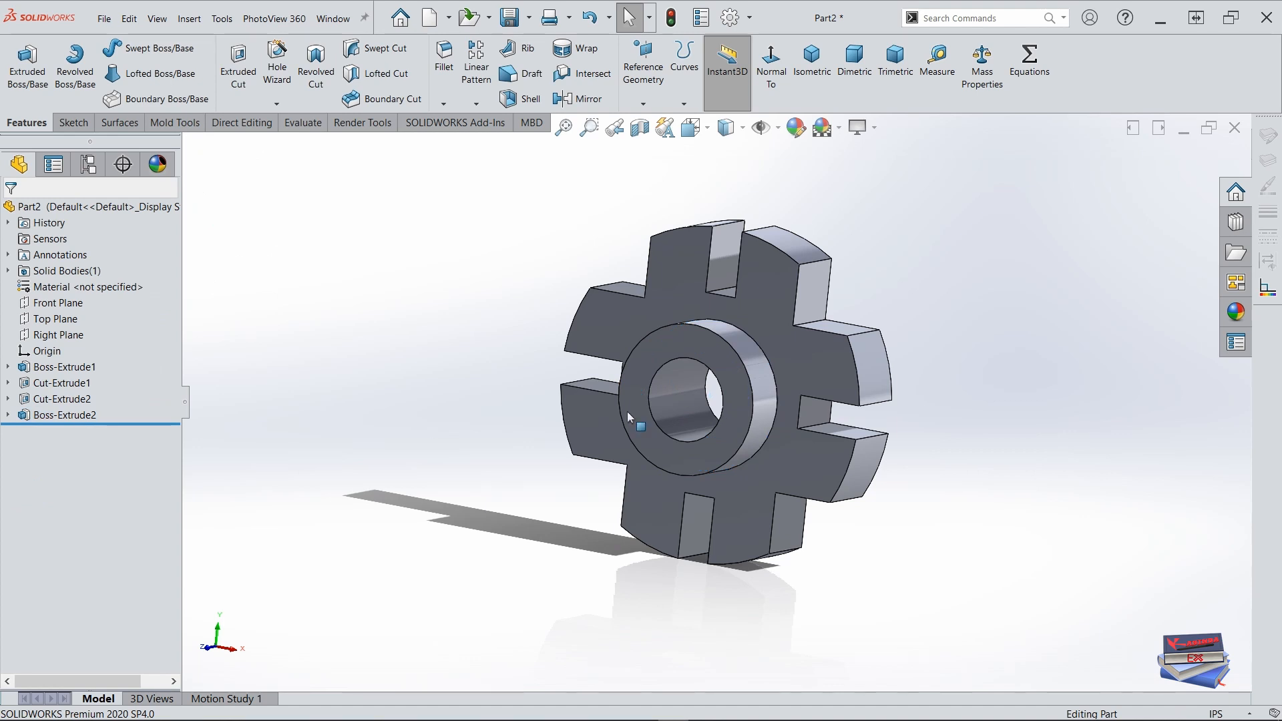
# Step: Show the part in the Dimetric view and apply the Plain White scene
pyautogui.moveTo(924, 367)
pyautogui.mouseDown(button='middle')
pyautogui.moveTo(933, 315)
pyautogui.moveTo(905, 354)
pyautogui.mouseUp(button='middle')
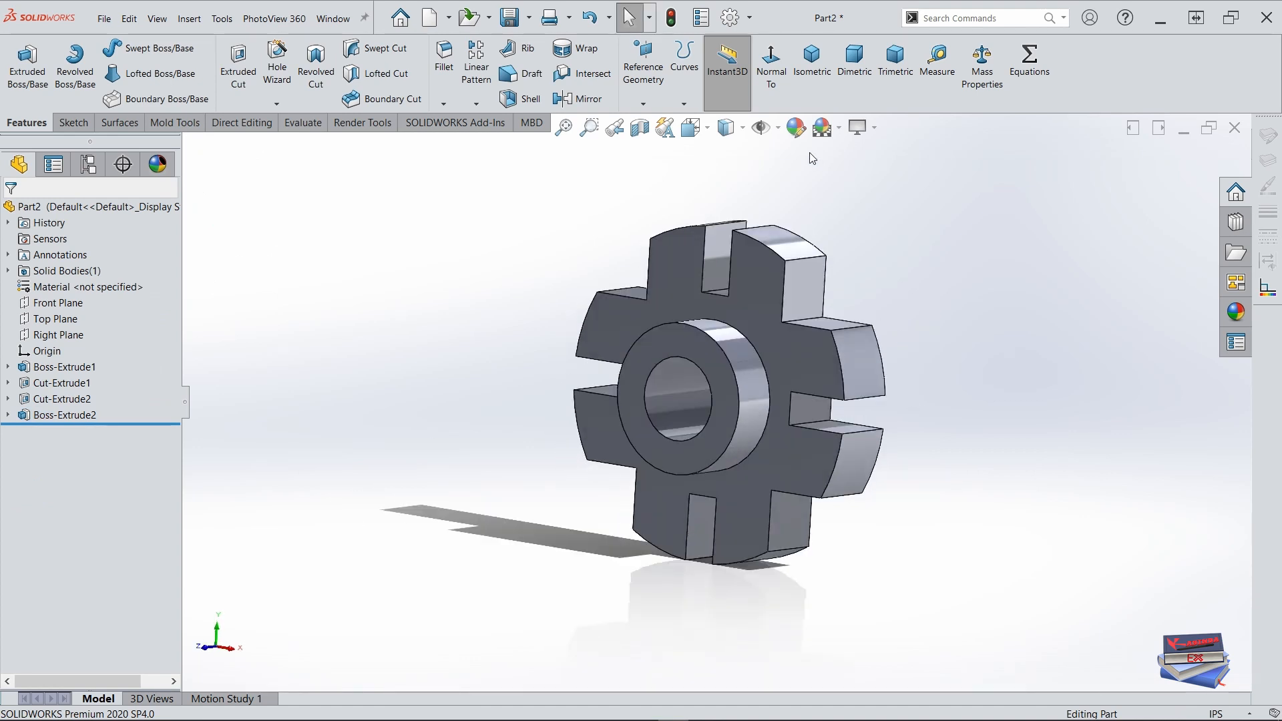
pyautogui.click(854, 61)
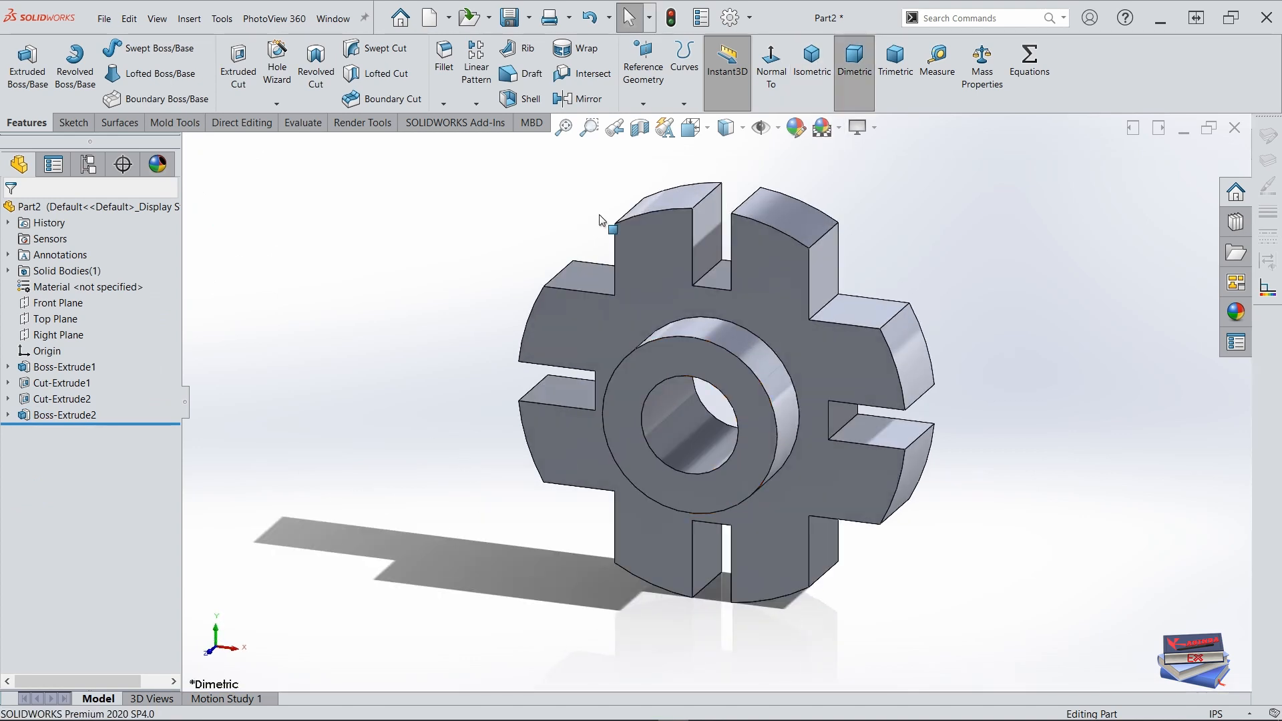
pyautogui.click(64, 272)
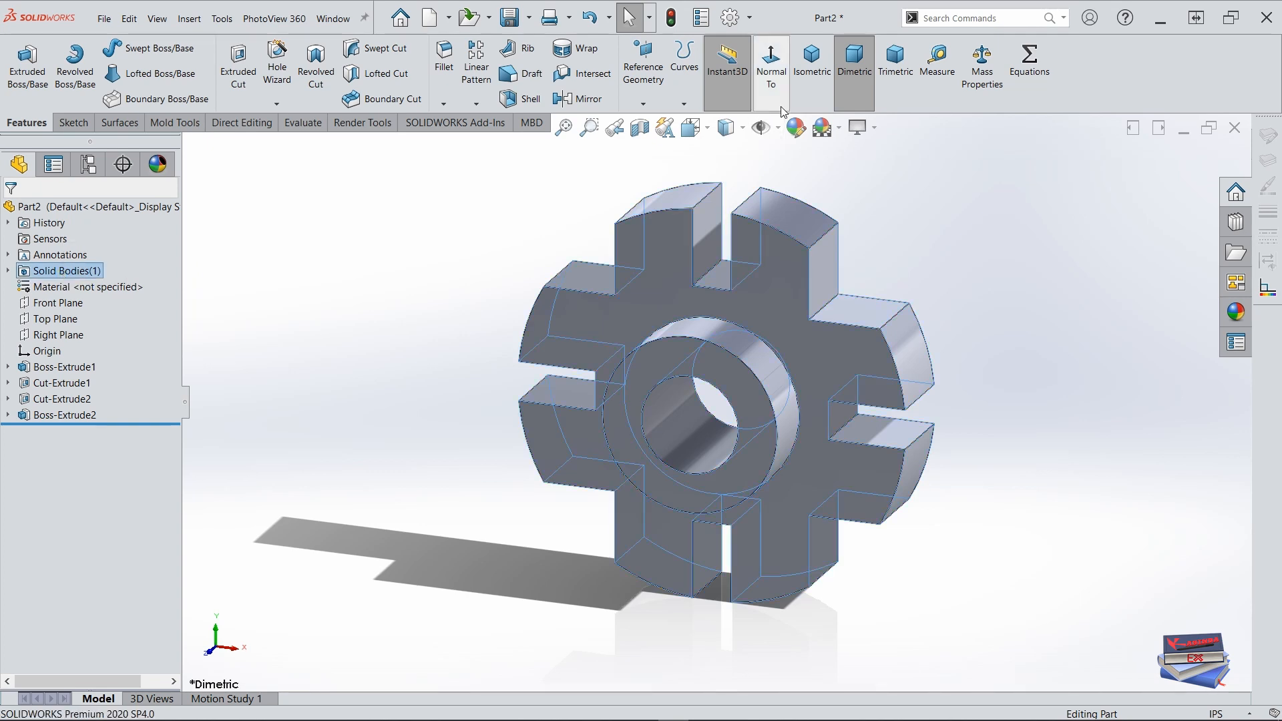
pyautogui.click(841, 135)
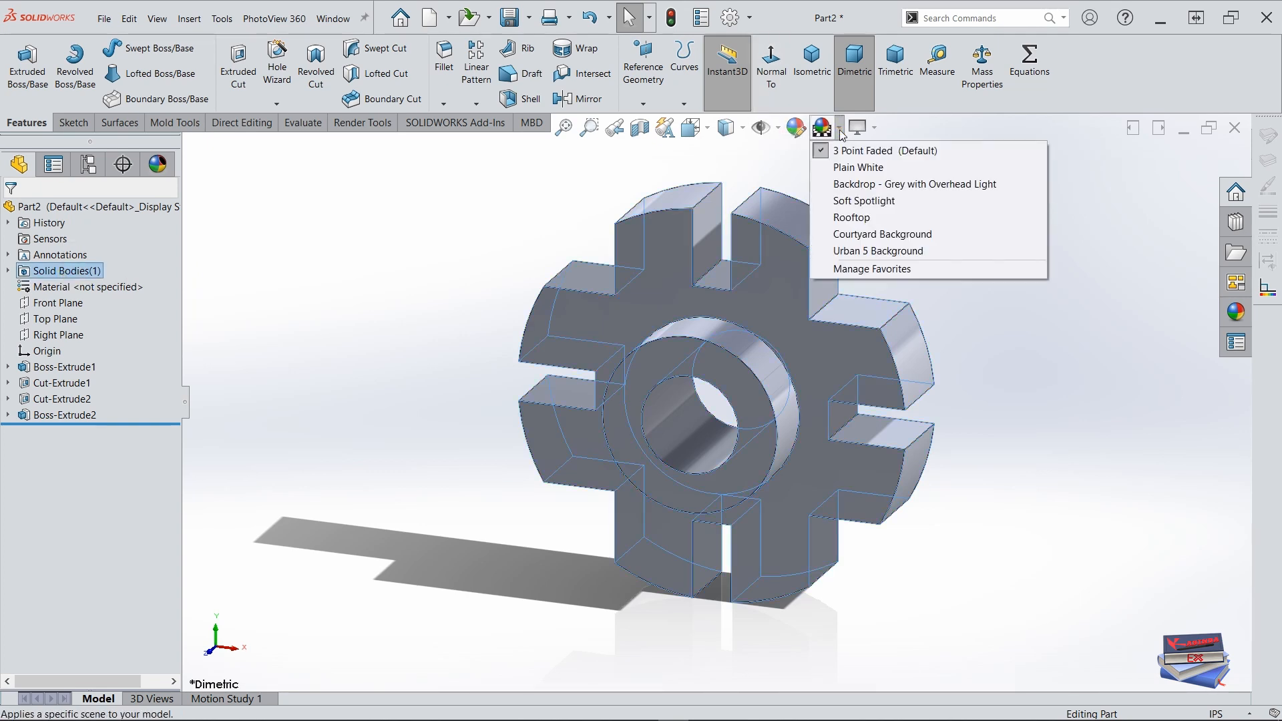
pyautogui.click(865, 166)
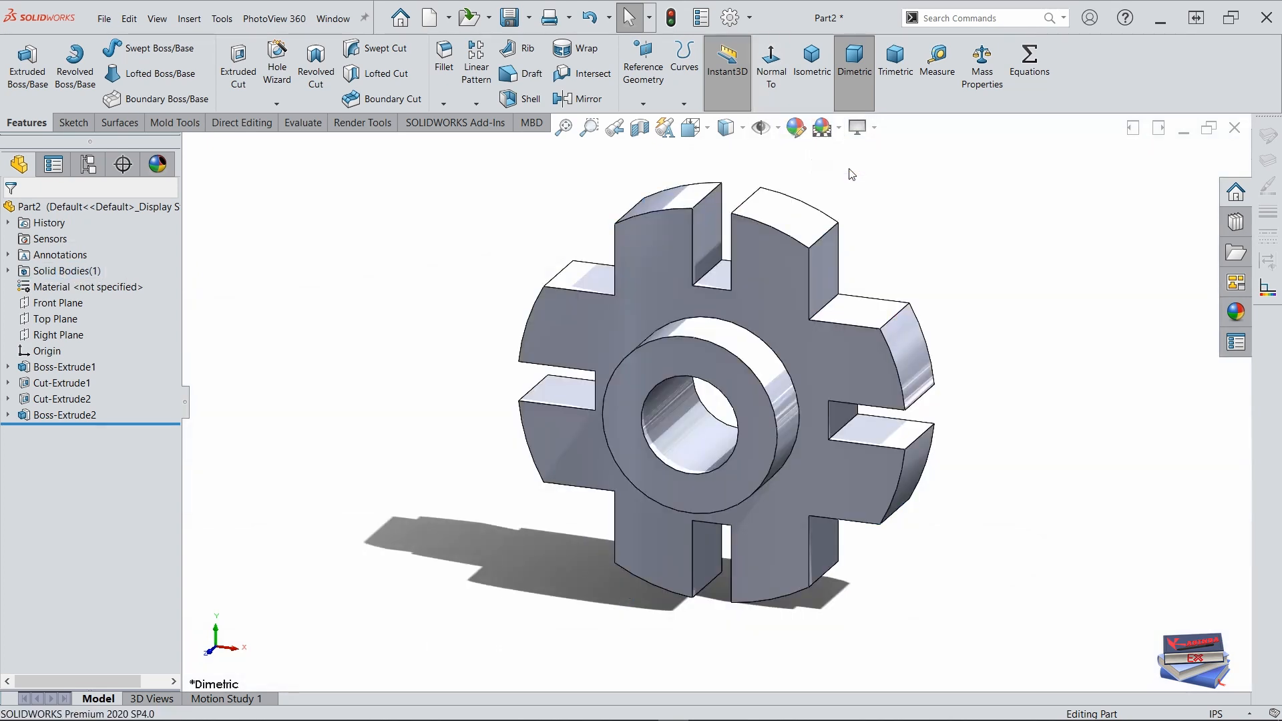
# Step: Apply the blue polished ABS plastic appearance from the high-gloss plastics to the part's solid body
pyautogui.click(63, 271)
pyautogui.click(796, 128)
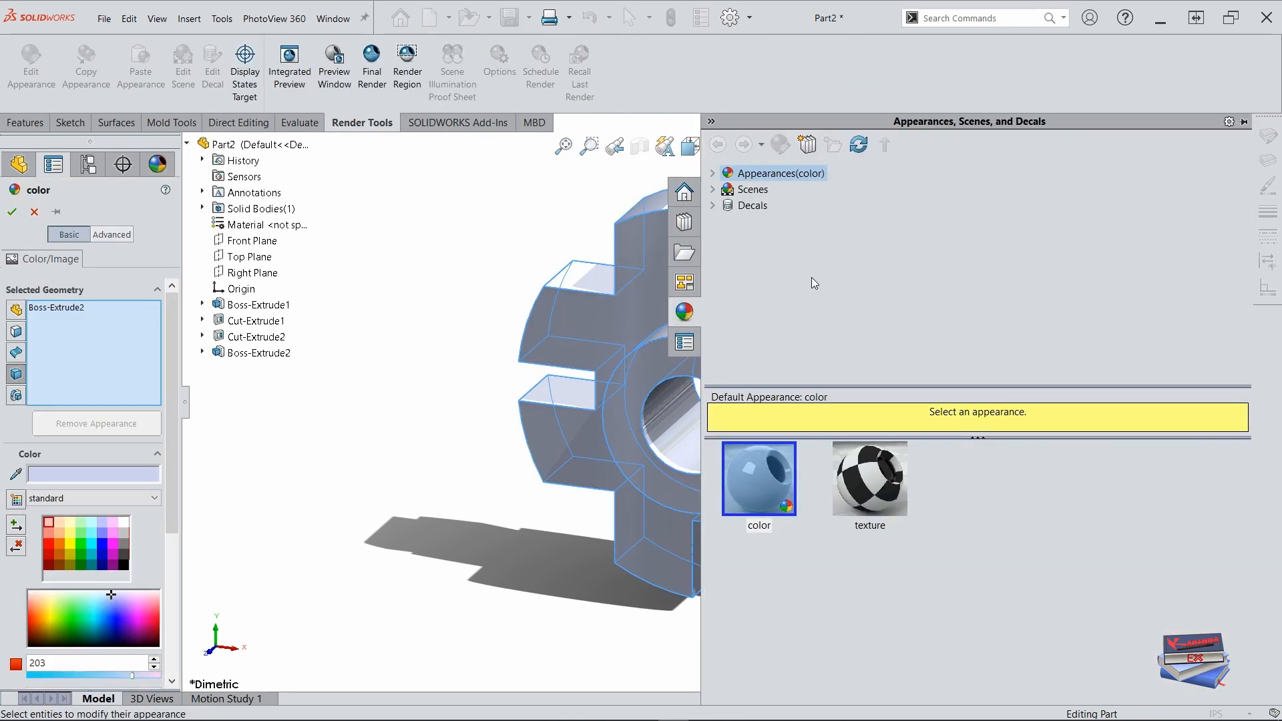
pyautogui.click(712, 174)
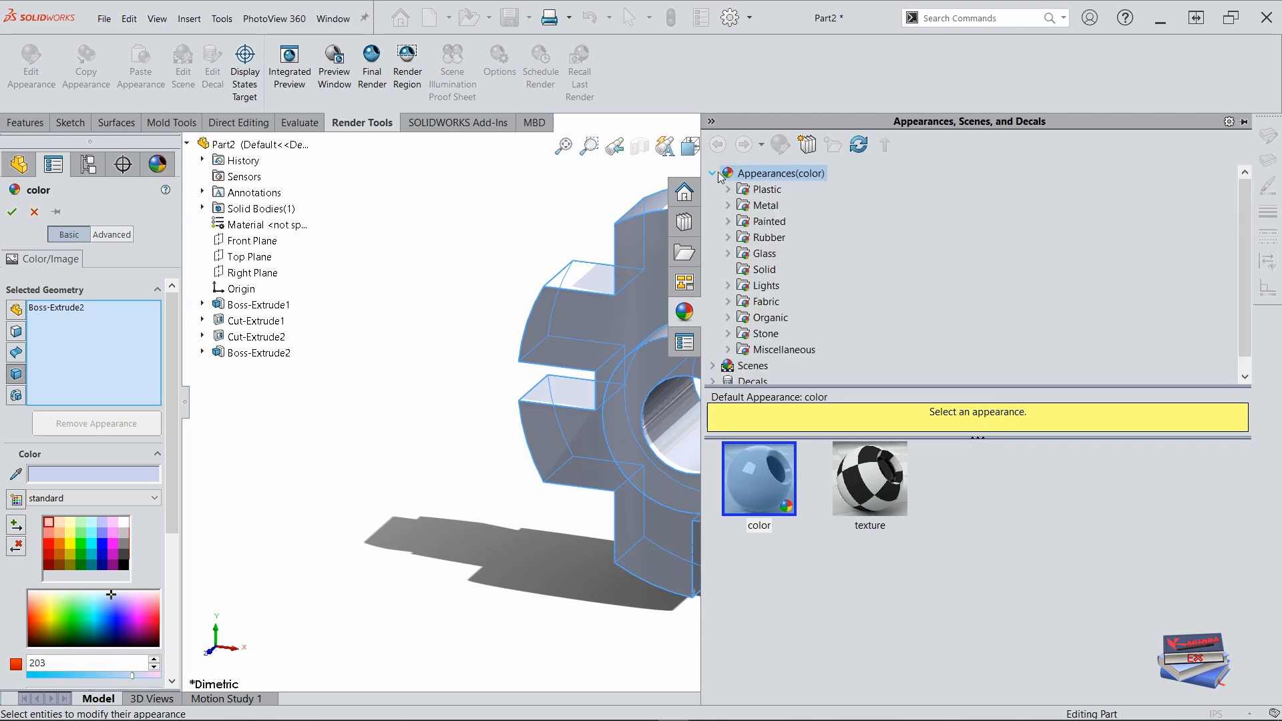
pyautogui.click(764, 190)
pyautogui.scroll(-1, 970, 587)
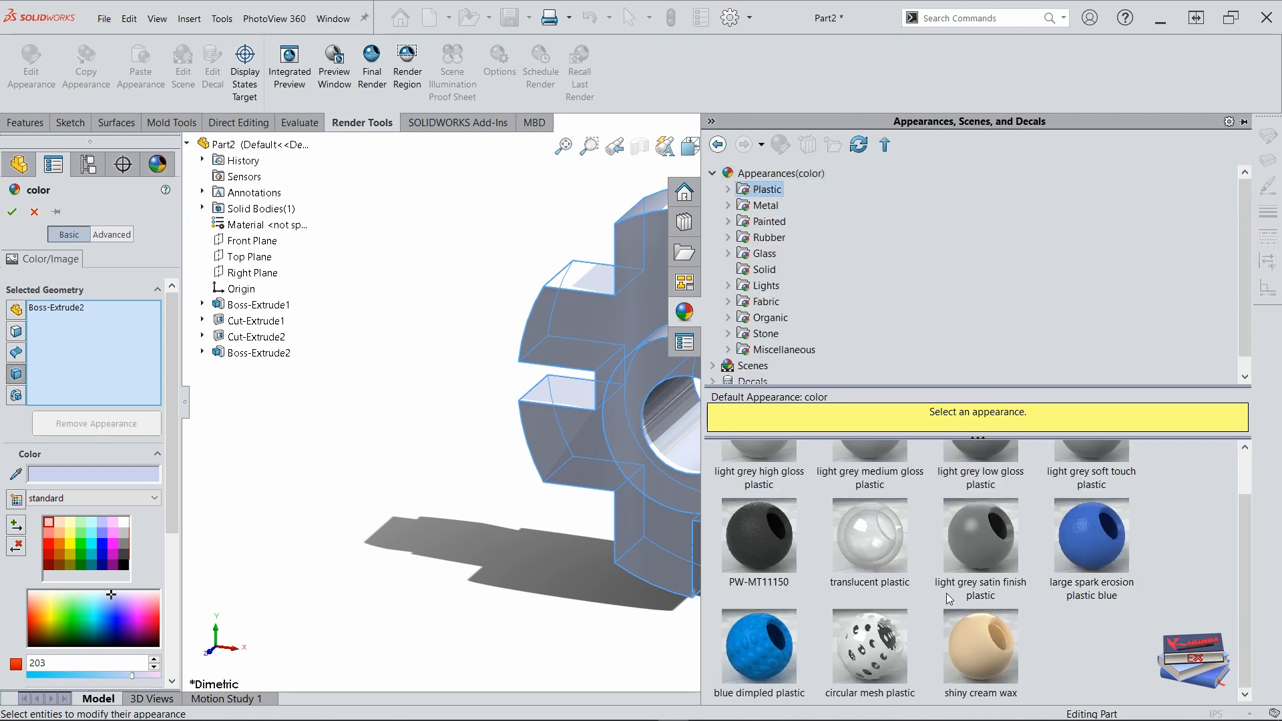
pyautogui.scroll(1, 945, 598)
pyautogui.click(728, 190)
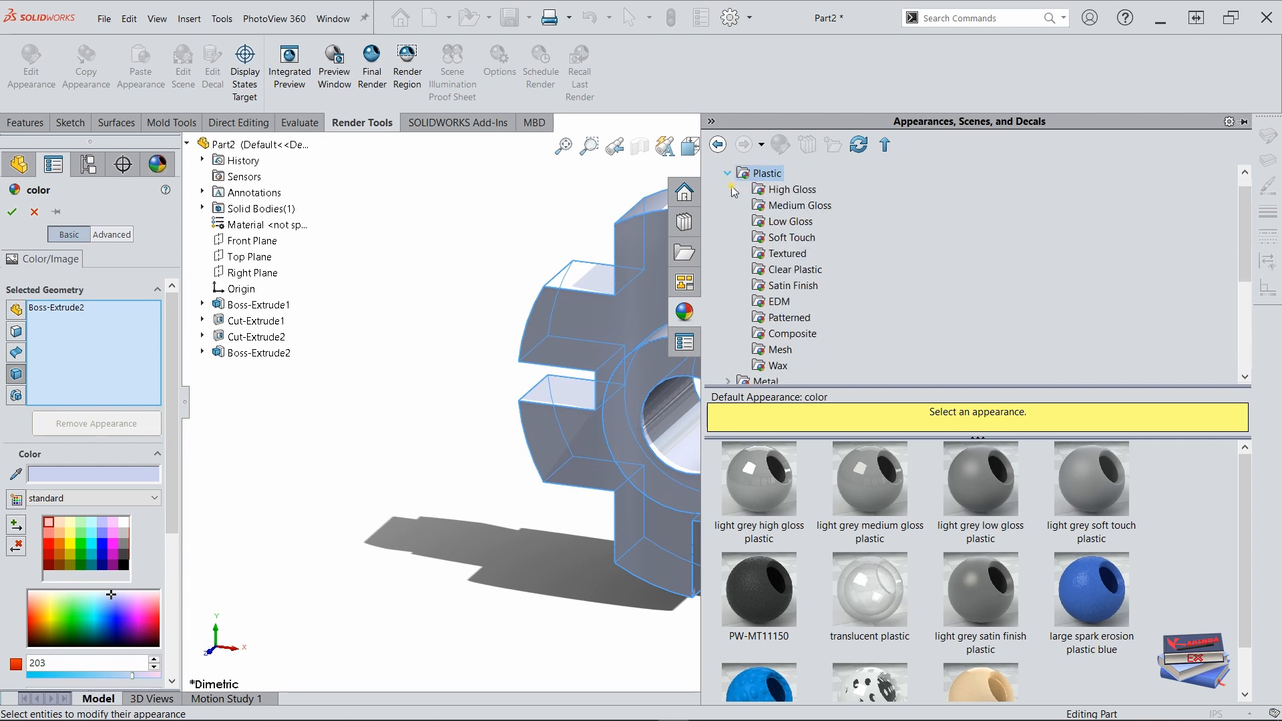
pyautogui.click(800, 193)
pyautogui.scroll(-1, 915, 576)
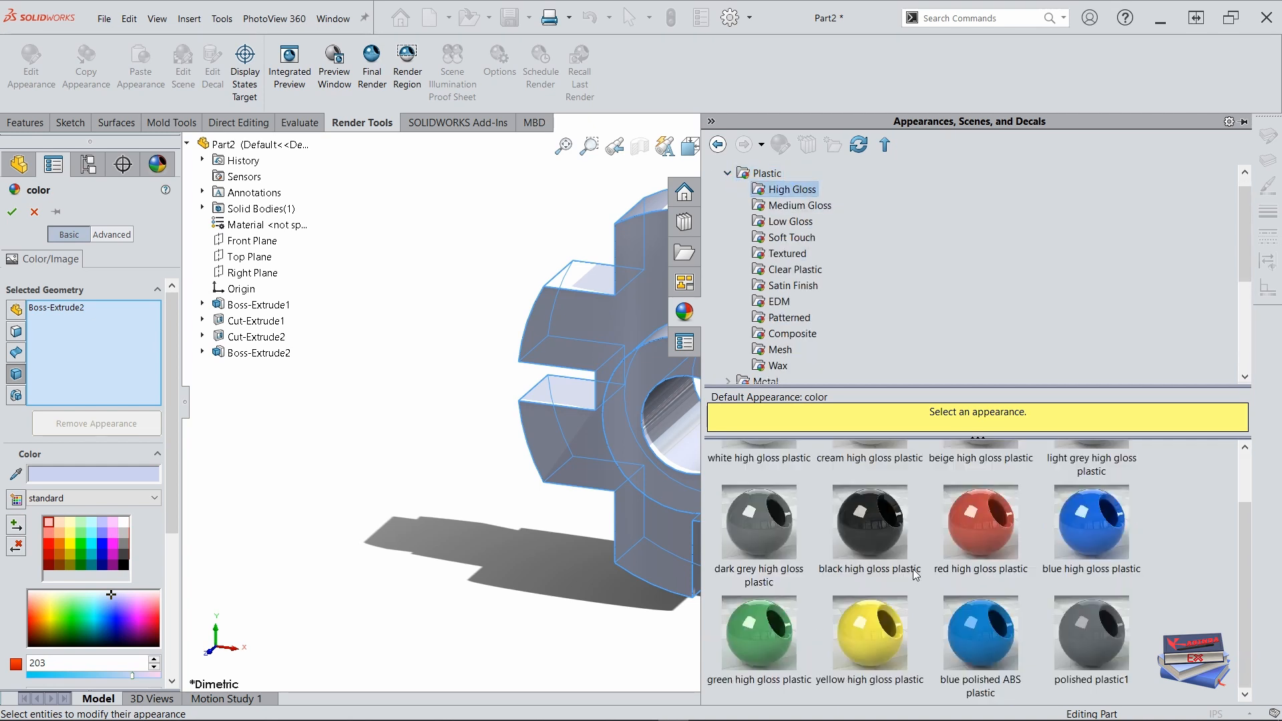
pyautogui.moveTo(981, 648)
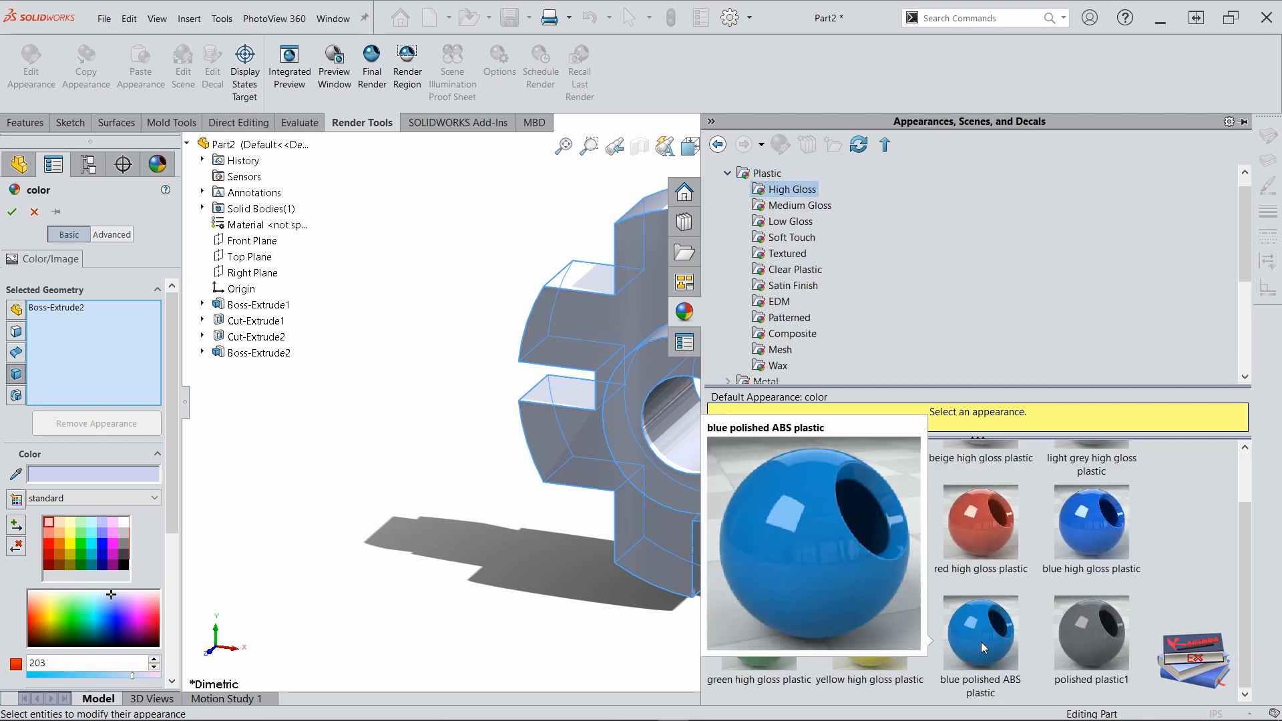
pyautogui.click(981, 647)
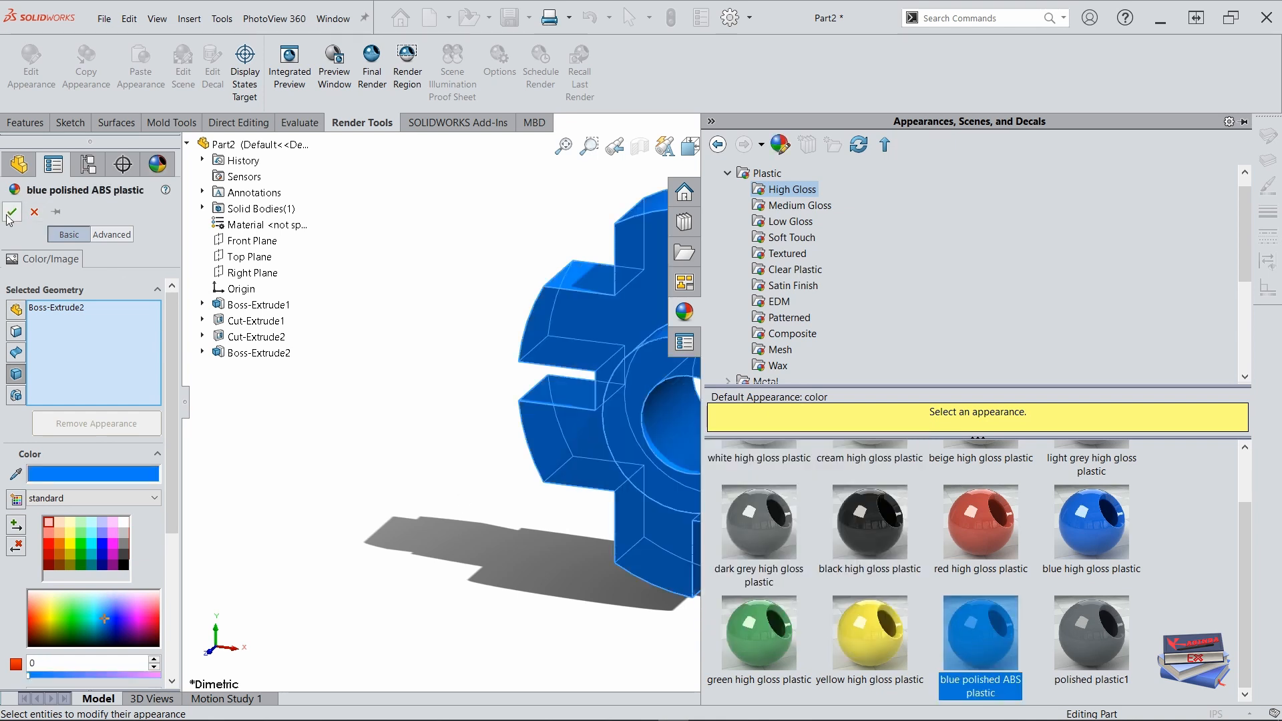